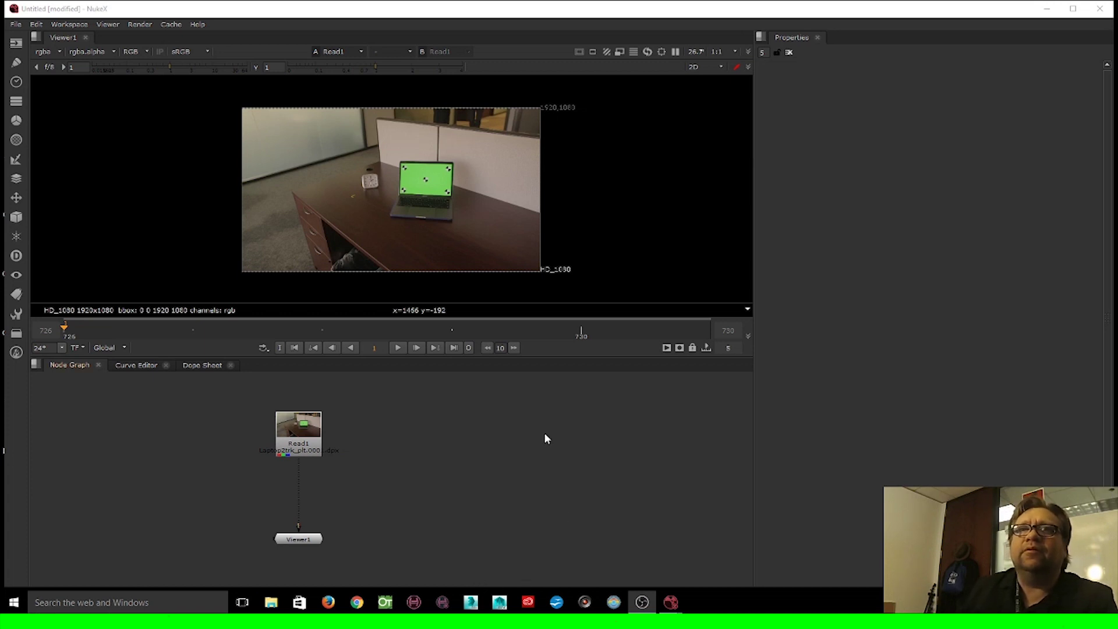
# Shift the Read1 node slightly and open both the project settings and Read1's properties for comparison.
pyautogui.moveTo(299, 446)
pyautogui.mouseDown()
pyautogui.moveTo(299, 415)
pyautogui.moveTo(291, 441)
pyautogui.mouseUp()
pyautogui.click(349, 419)
pyautogui.click(452, 470)
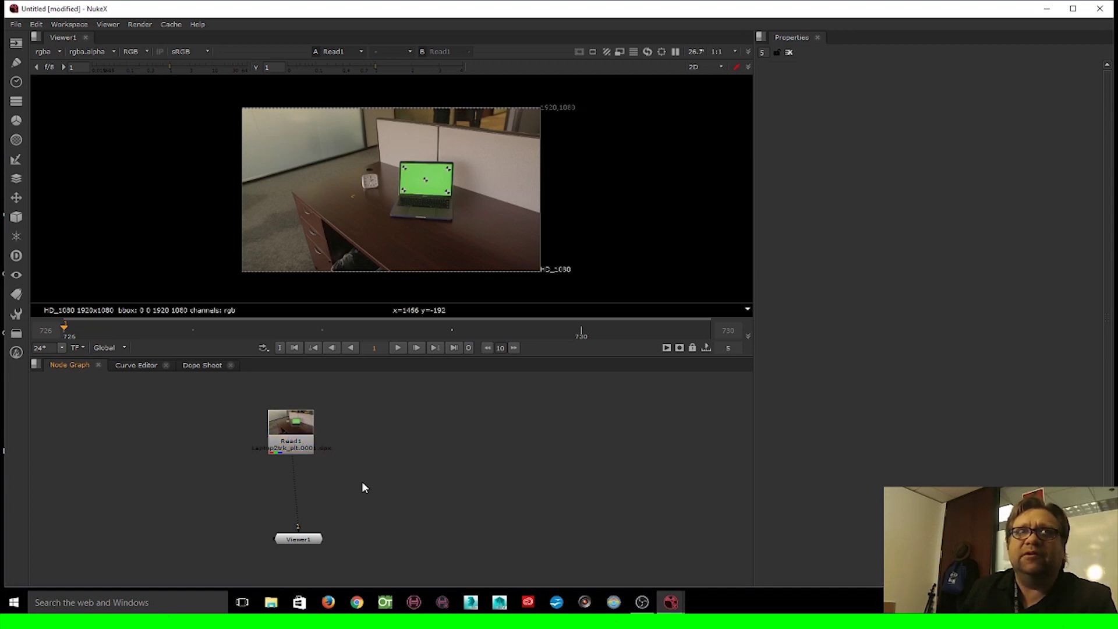
pyautogui.press('s')
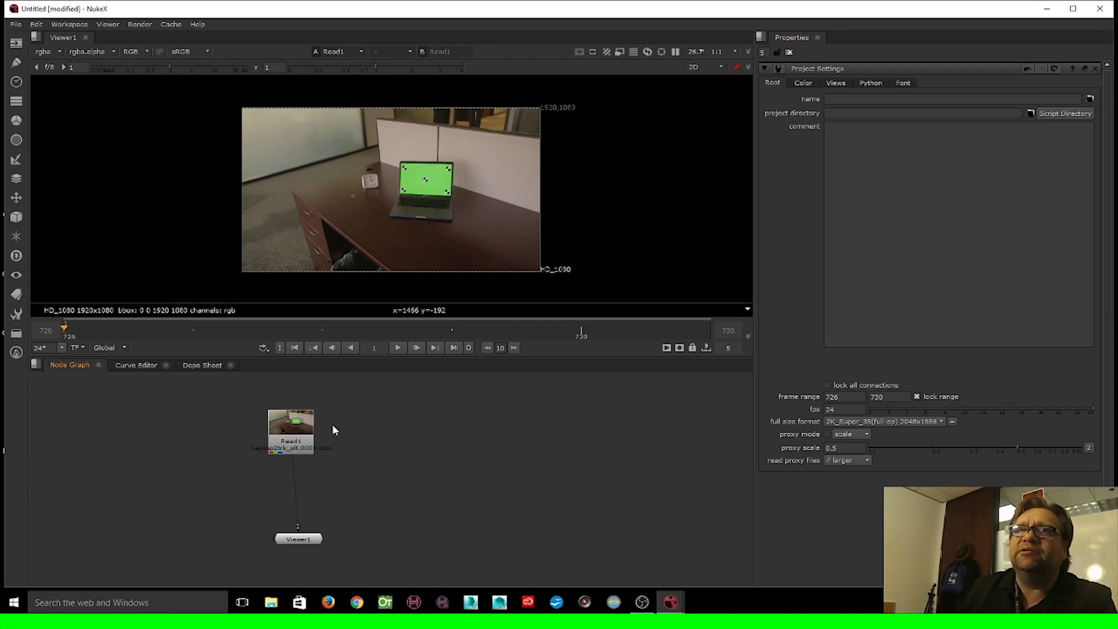
pyautogui.doubleClick(280, 435)
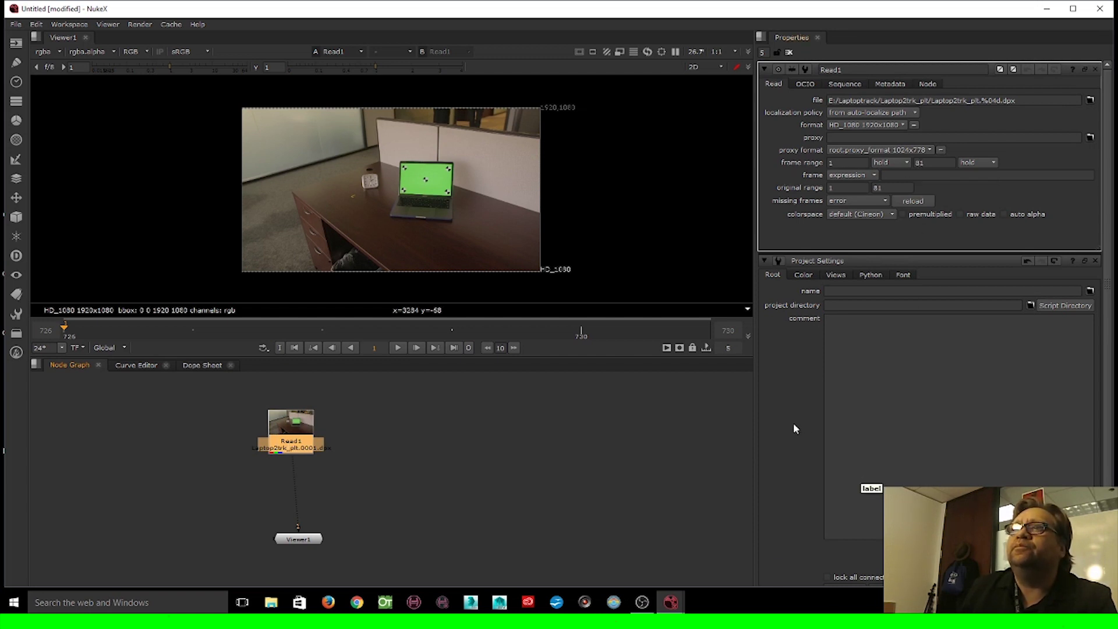
pyautogui.scroll(-3, 793, 423)
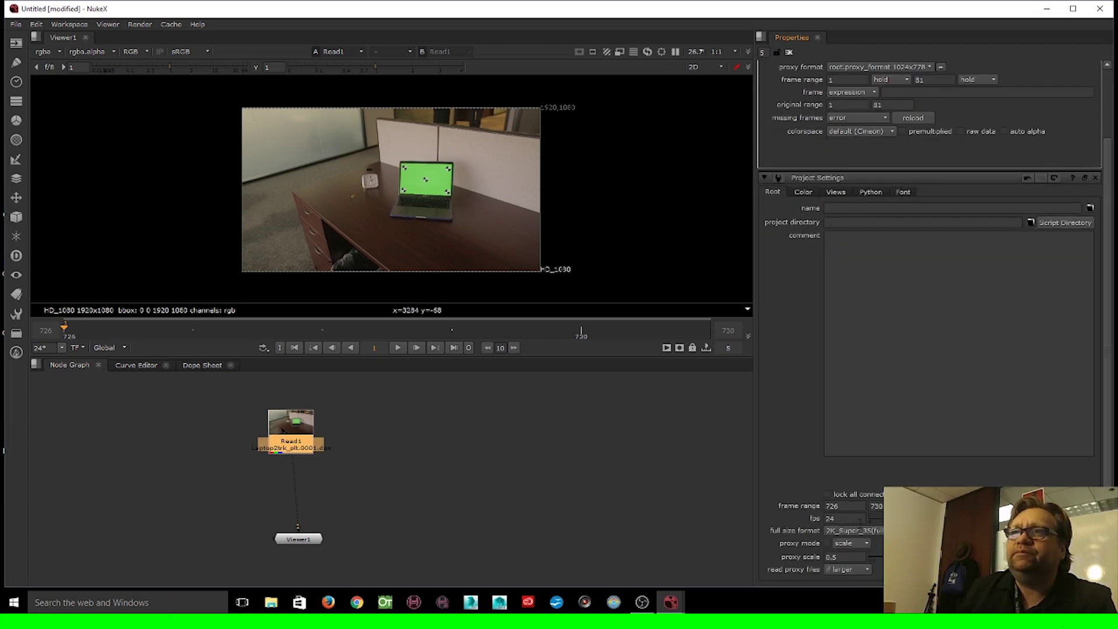
# Set the project frame range to 1–81.
pyautogui.doubleClick(856, 505)
pyautogui.write('1')
pyautogui.press('Return')
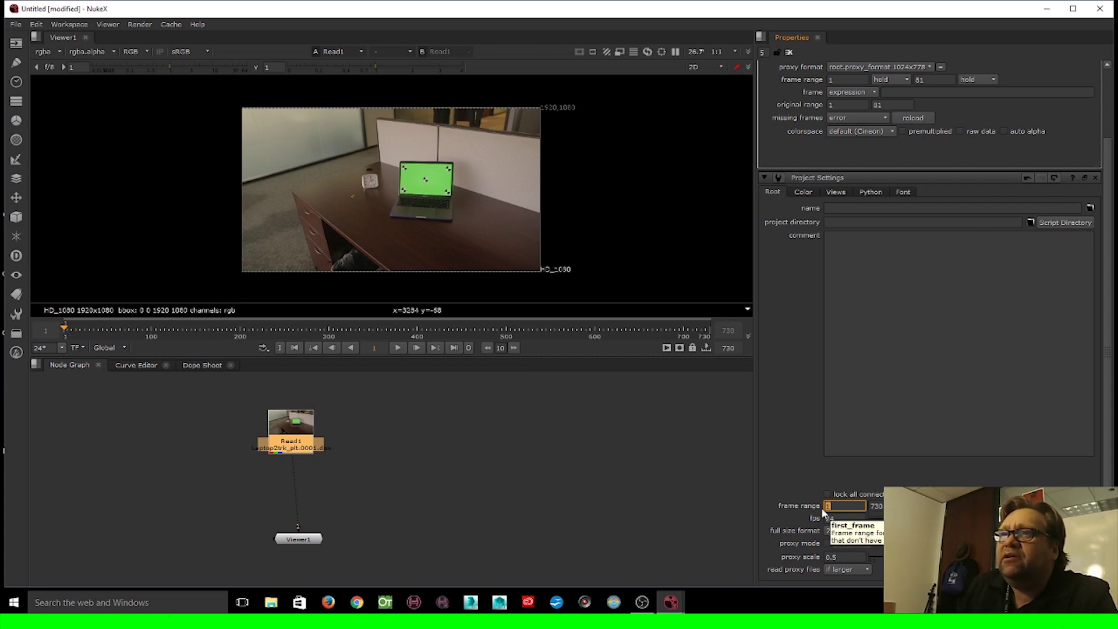
pyautogui.press('Tab')
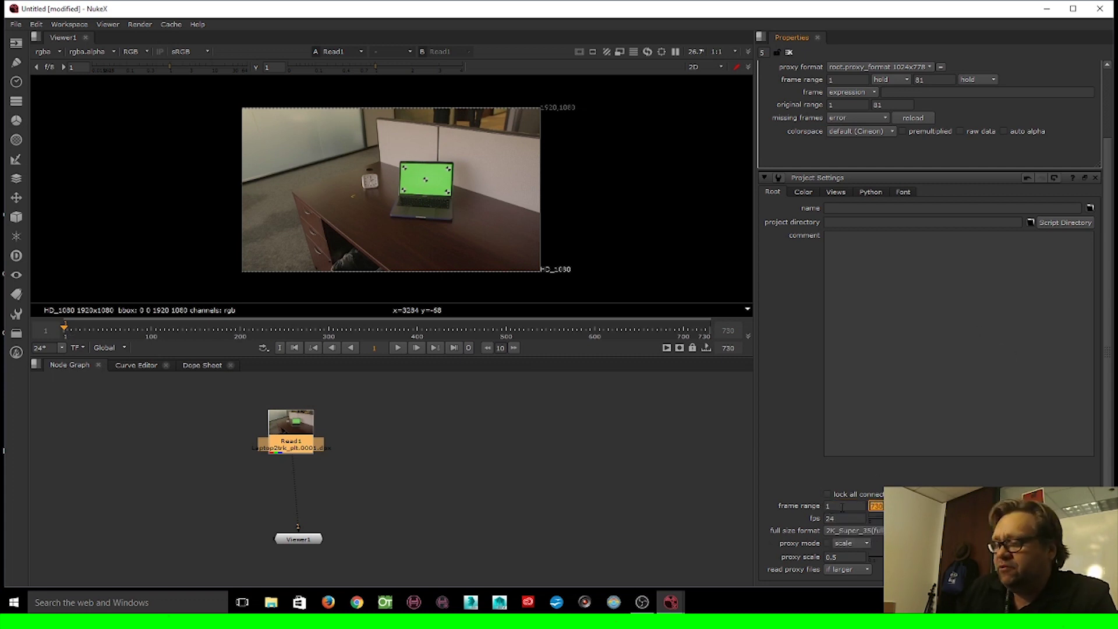
pyautogui.write('80')
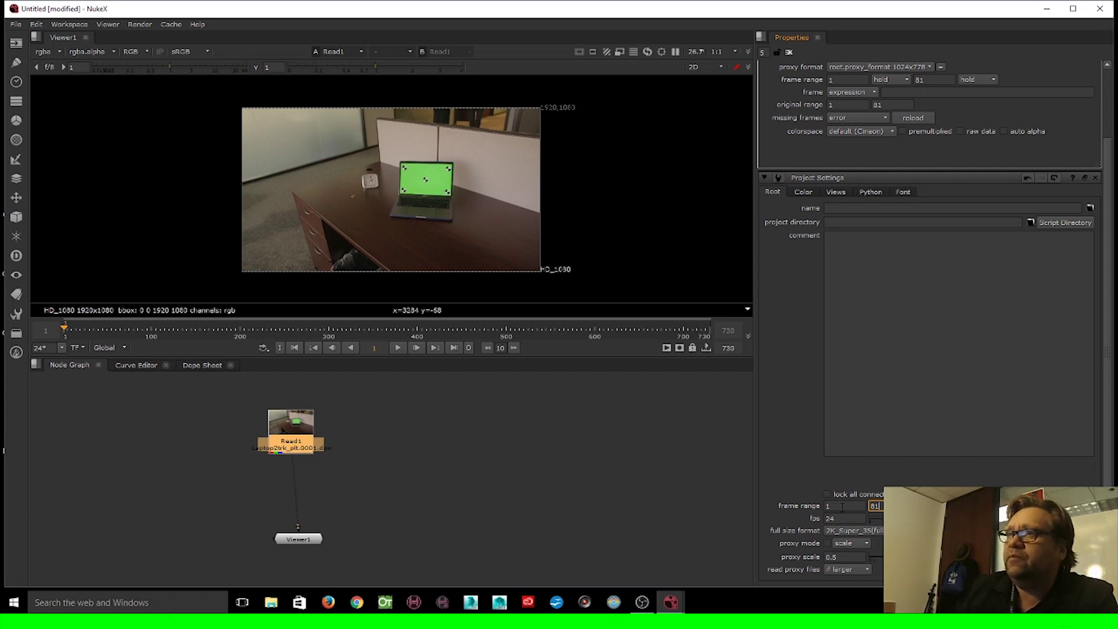
pyautogui.press('Return')
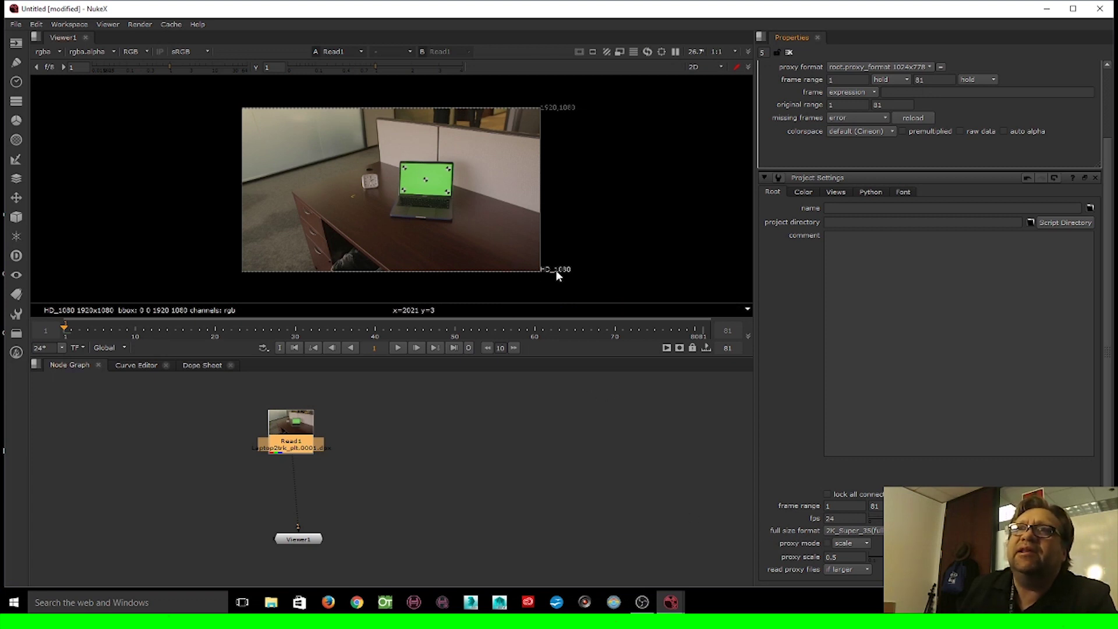
# Set the project's full size format to HD_1080 1920x1080 and close all open property sets.
pyautogui.click(838, 531)
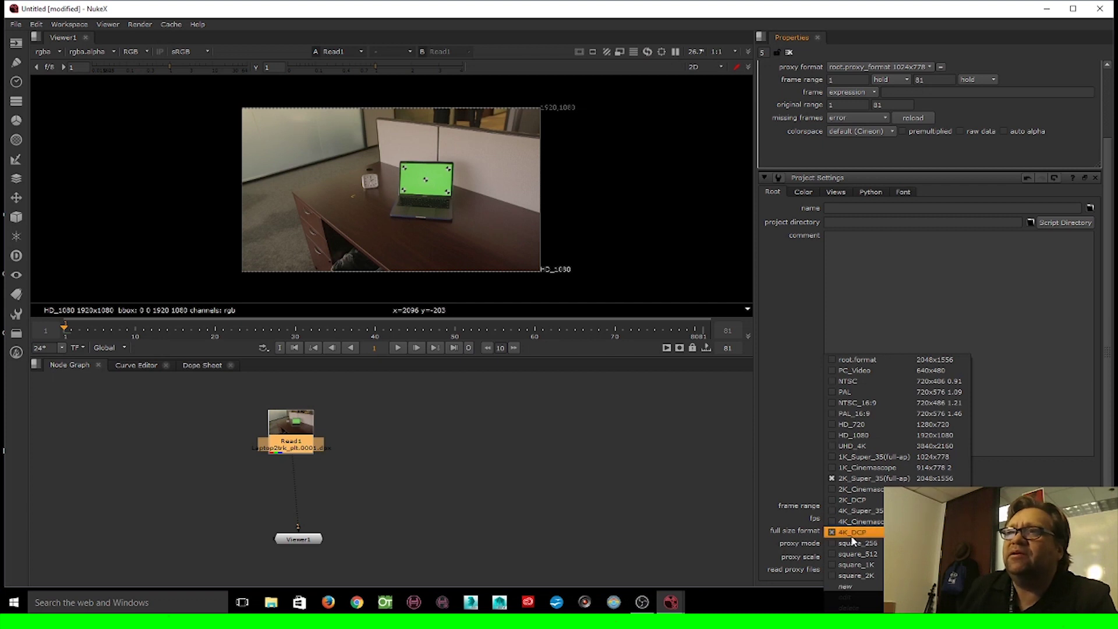
pyautogui.click(879, 436)
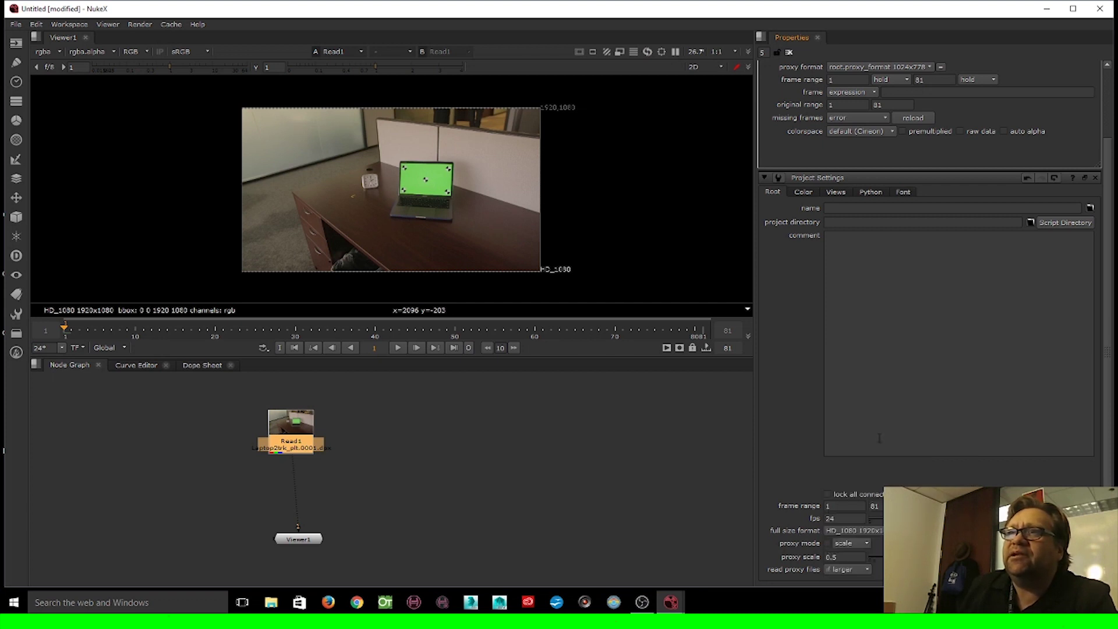
pyautogui.click(723, 448)
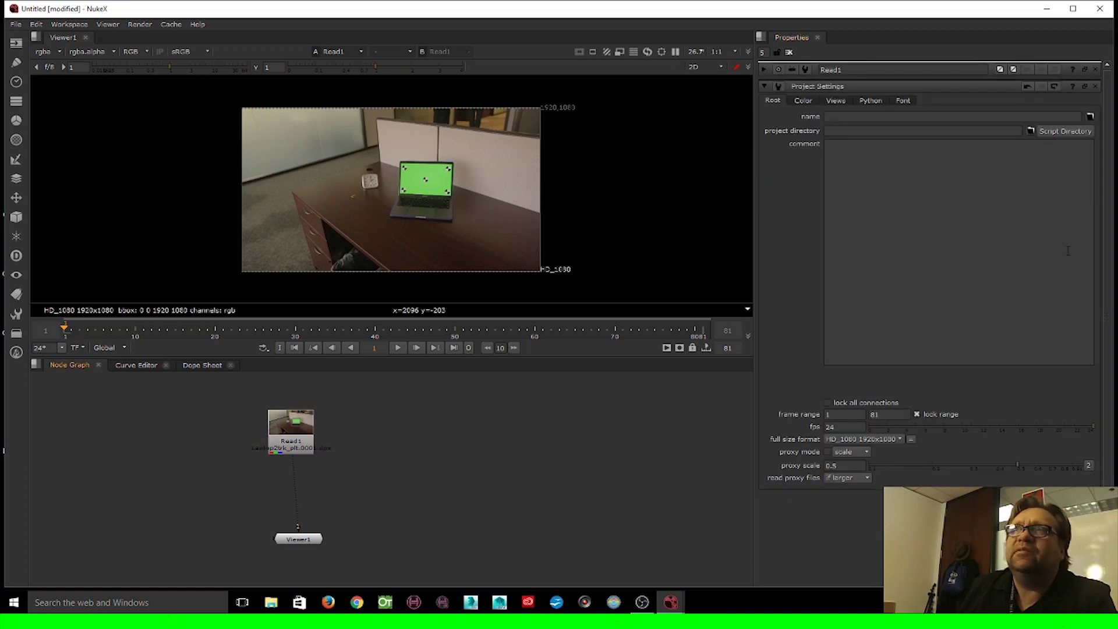
pyautogui.click(789, 54)
pyautogui.click(789, 54)
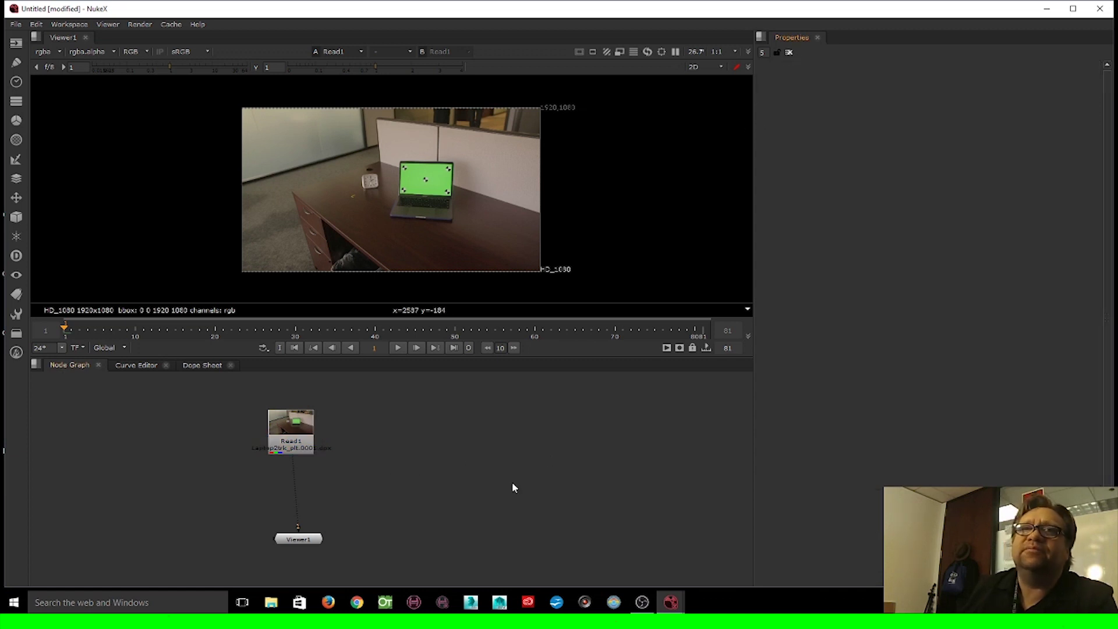
# Maximize the node graph and add an unconnected Tracker node beside Read1.
pyautogui.scroll(3, 353, 464)
pyautogui.press('space')
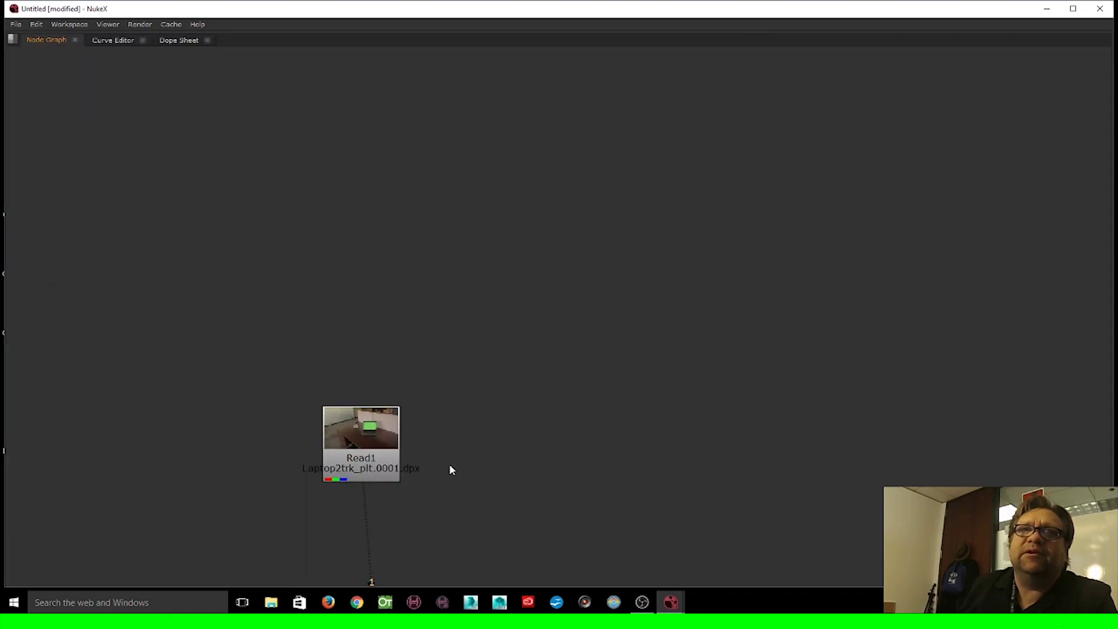
pyautogui.moveTo(557, 333); pyautogui.dragTo(549, 215)
pyautogui.scroll(2, 559, 256)
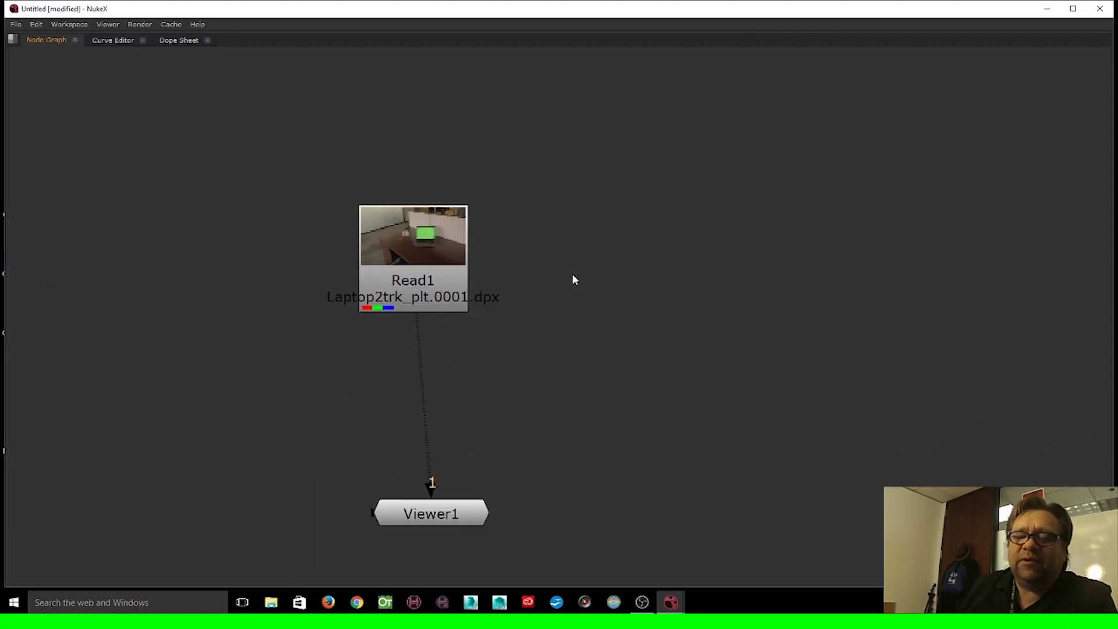
pyautogui.press('Tab')
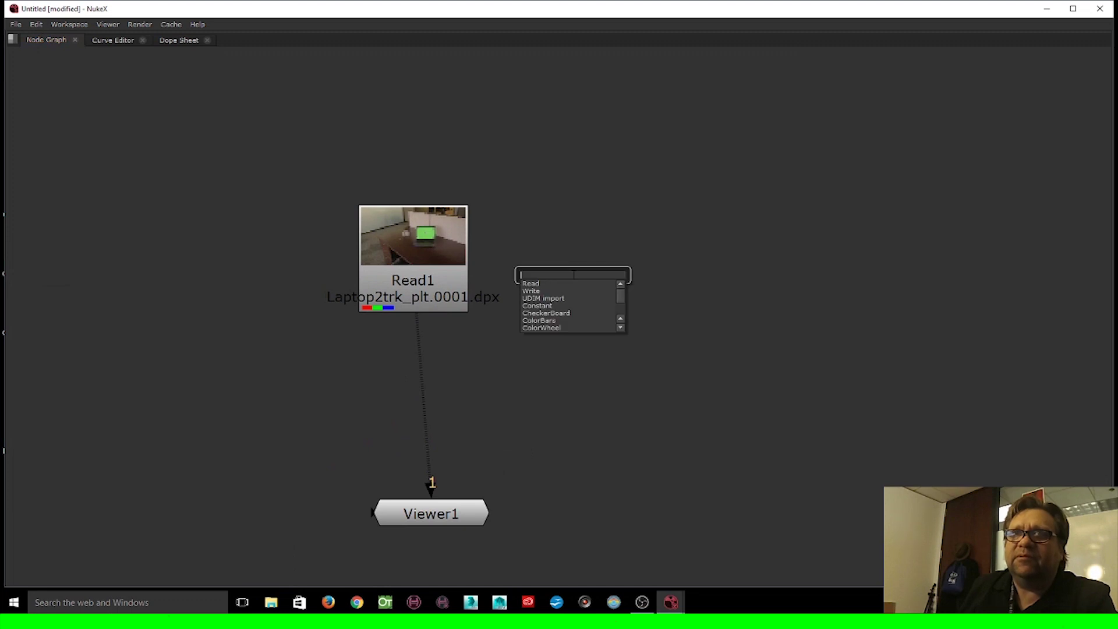
pyautogui.write('trac')
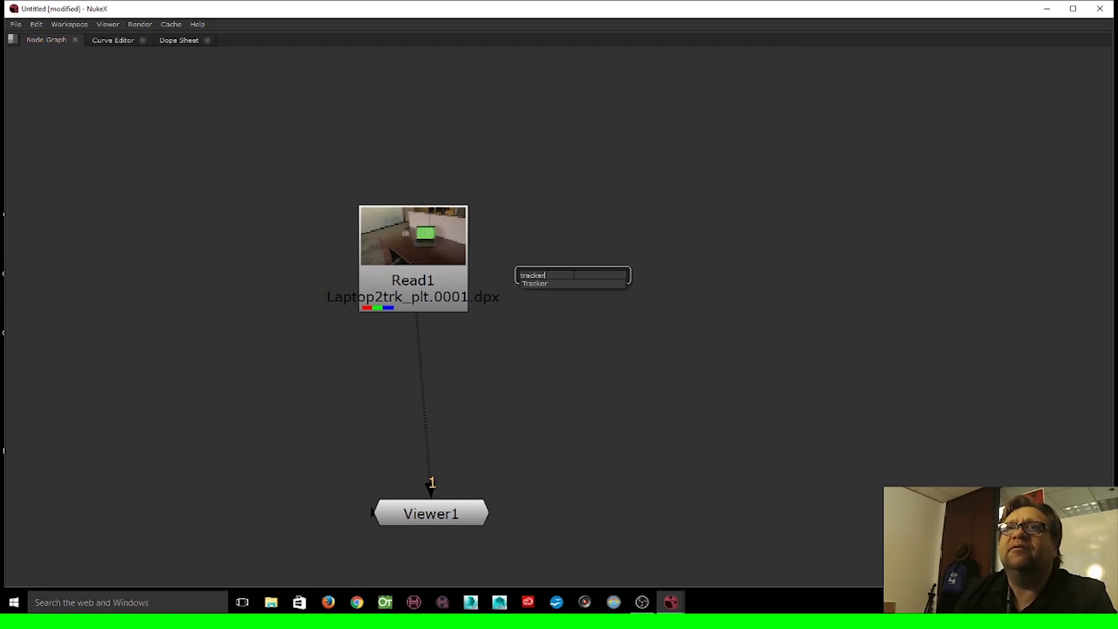
pyautogui.write('ker\\')
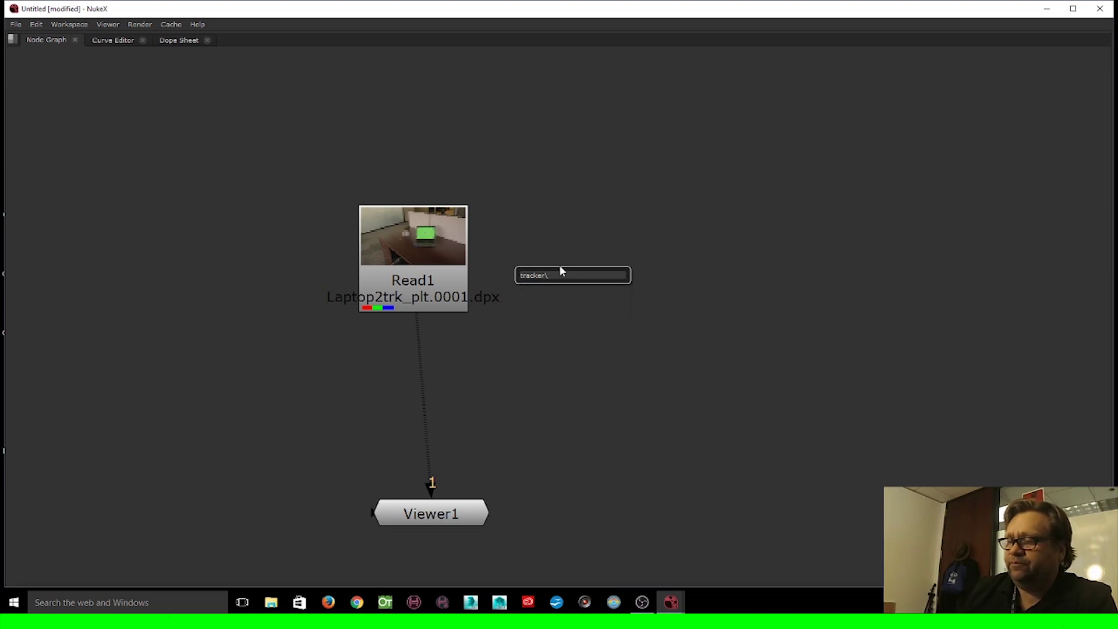
pyautogui.press('Return')
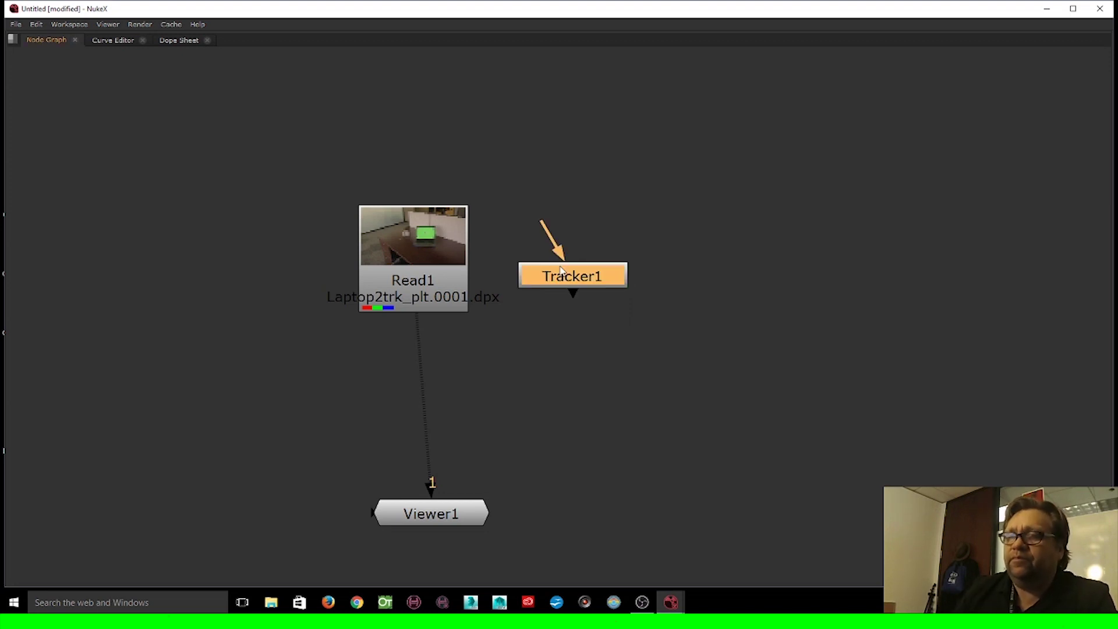
pyautogui.click(595, 310)
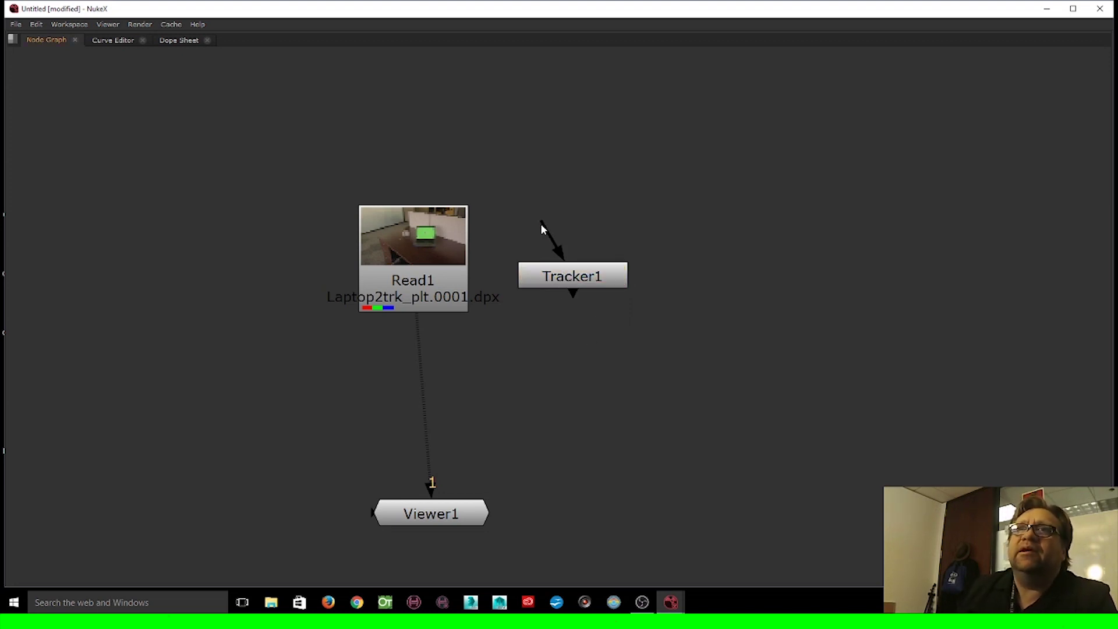
# Connect the Tracker1 input to Read1 and align the tracker node beside it.
pyautogui.moveTo(540, 224); pyautogui.dragTo(448, 277)
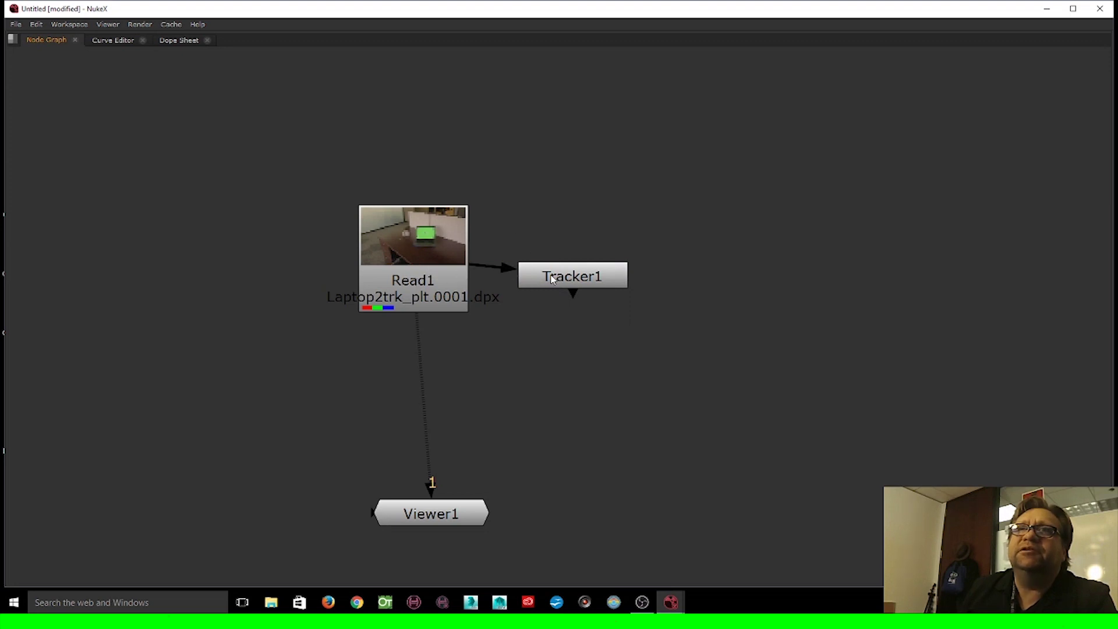
pyautogui.moveTo(551, 278)
pyautogui.mouseDown()
pyautogui.moveTo(540, 265)
pyautogui.moveTo(556, 266)
pyautogui.mouseUp()
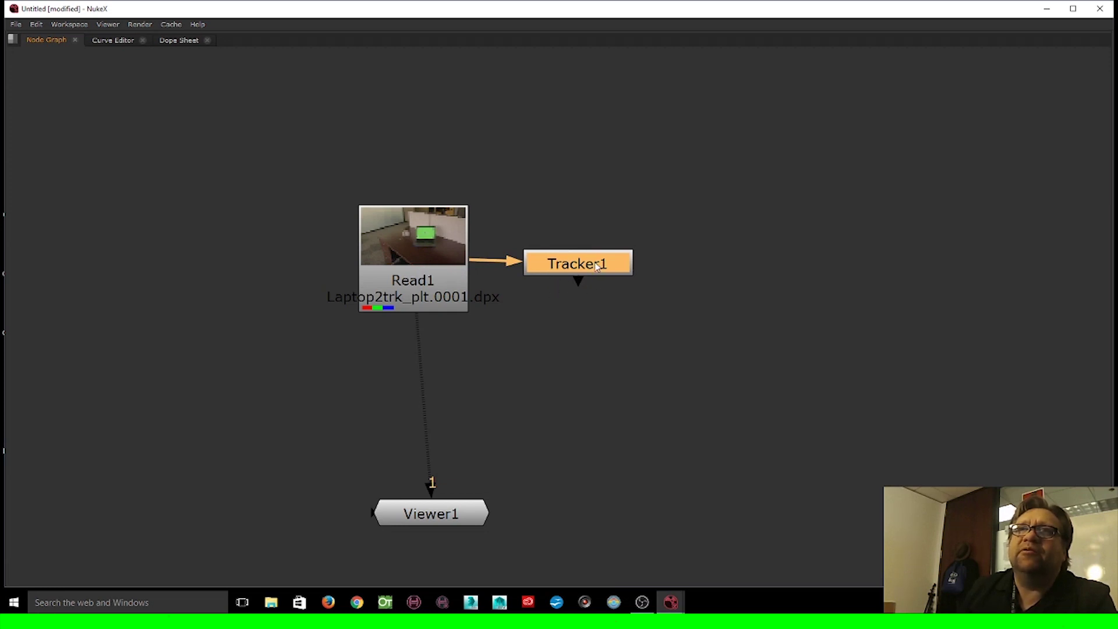
pyautogui.click(597, 374)
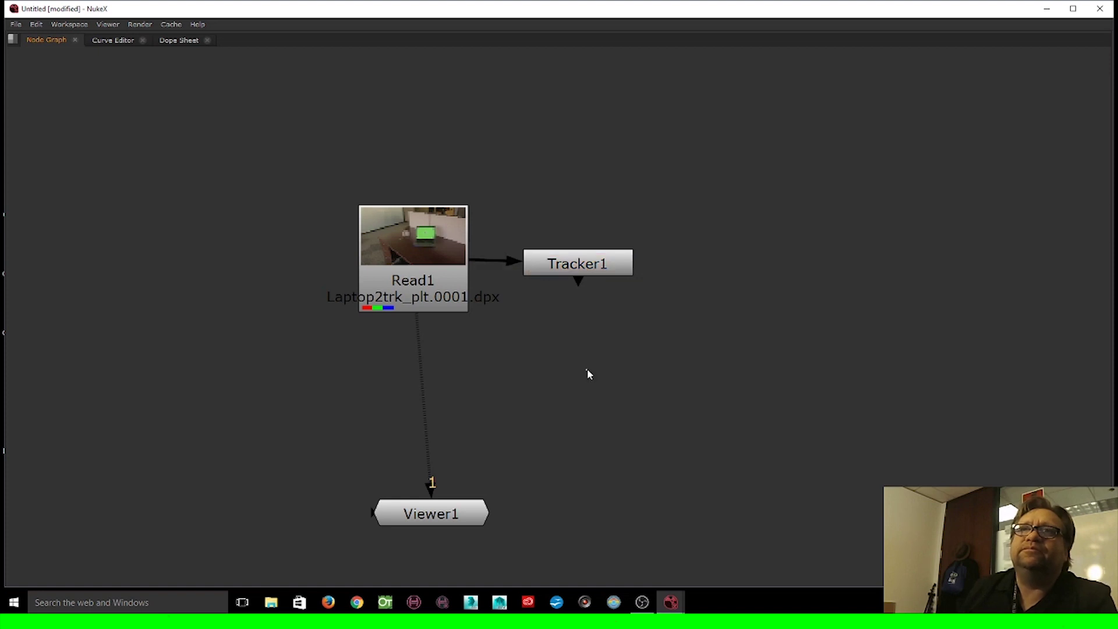
# Restore the full workspace layout, shift the Viewer1 node slightly, and open Tracker1's properties.
pyautogui.press('space')
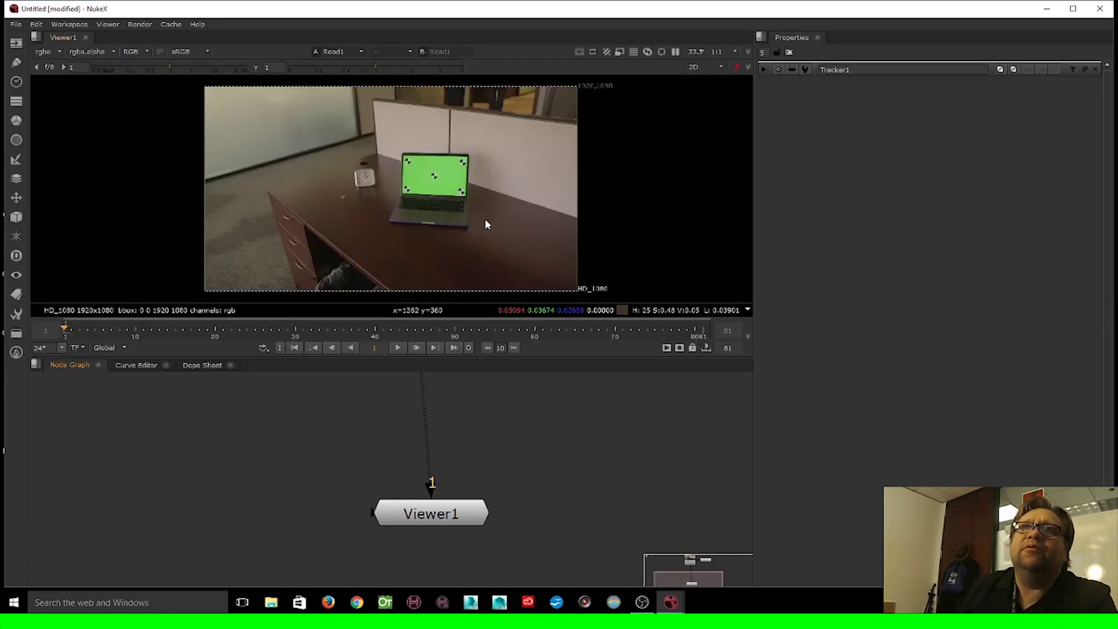
pyautogui.moveTo(460, 513); pyautogui.dragTo(447, 491)
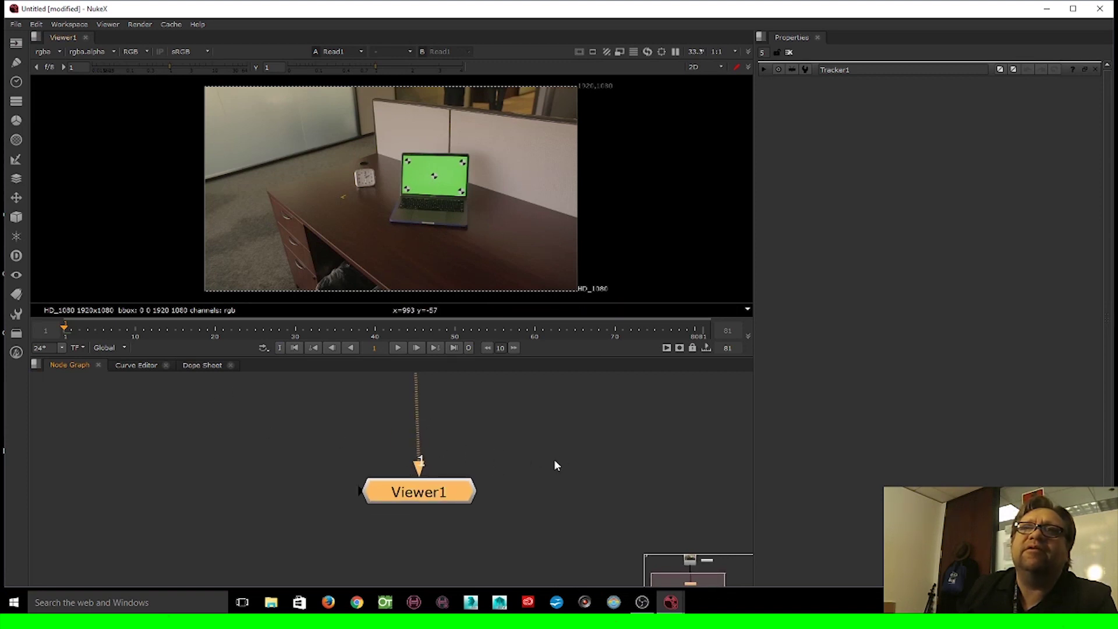
pyautogui.click(554, 484)
pyautogui.scroll(-5, 534, 460)
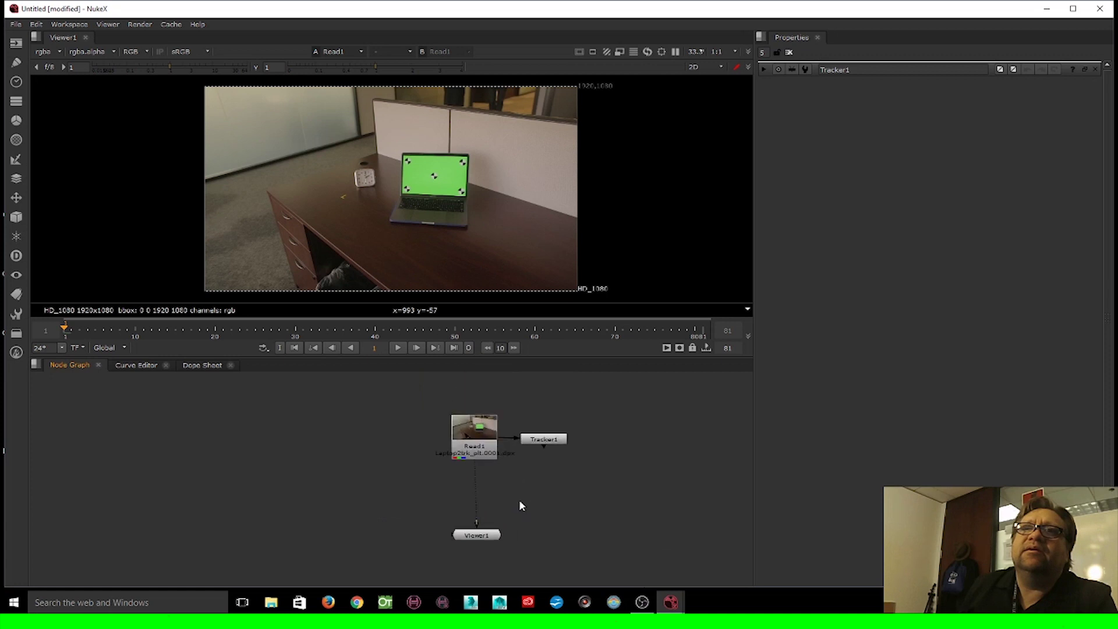
pyautogui.scroll(5, 535, 465)
pyautogui.doubleClick(557, 420)
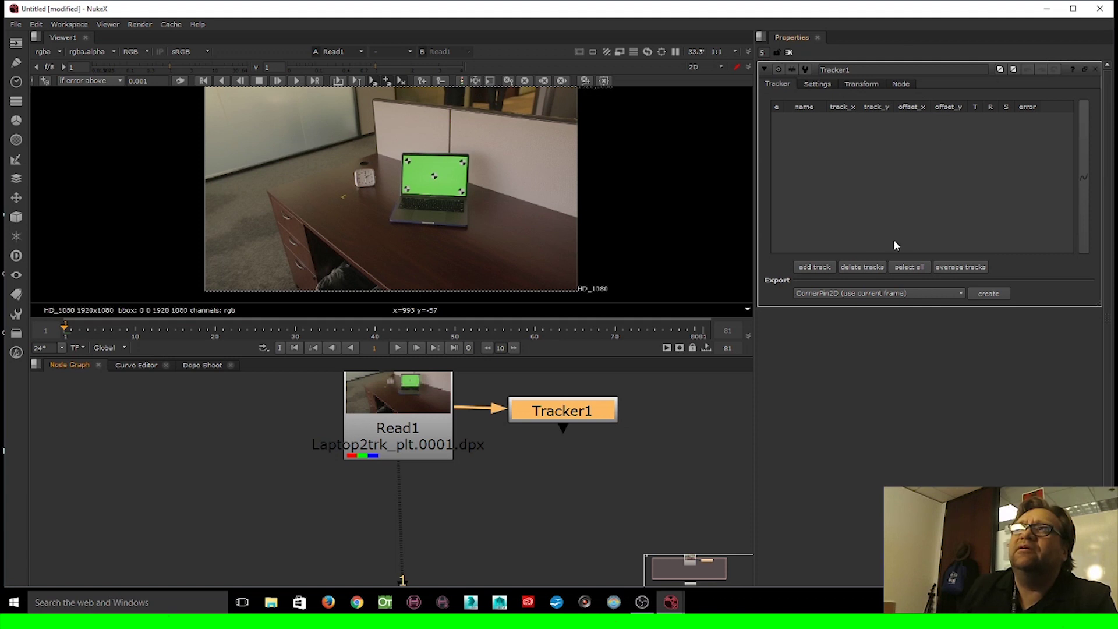
# Examine the tracking markers on the laptop's green screen, scrub through the shot, and return to frame 1.
pyautogui.scroll(6, 454, 184)
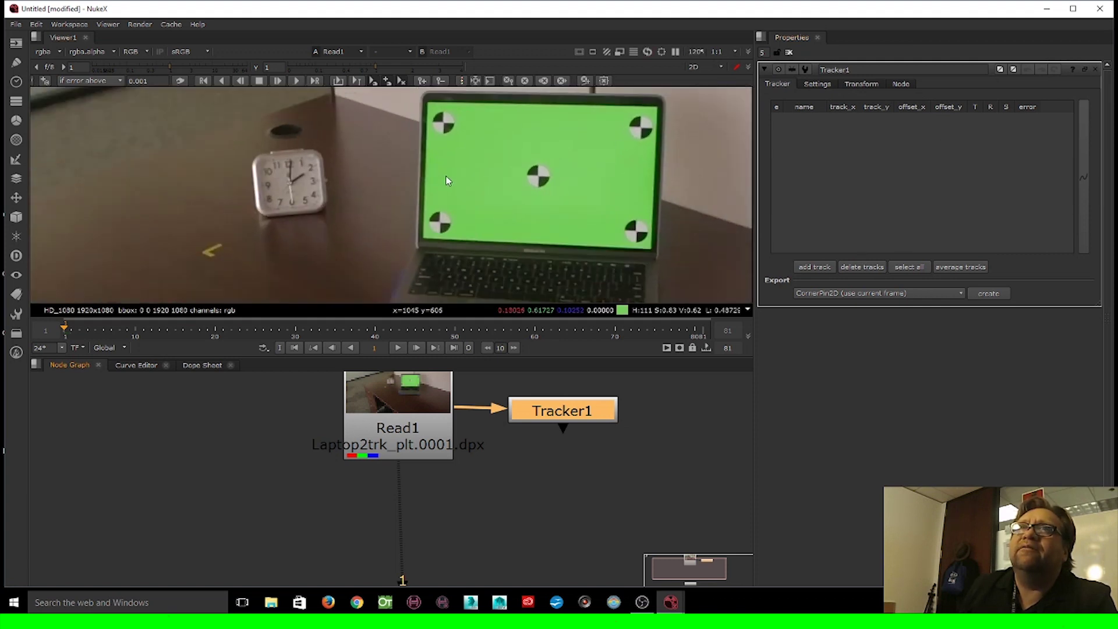
pyautogui.moveTo(455, 180); pyautogui.dragTo(399, 195)
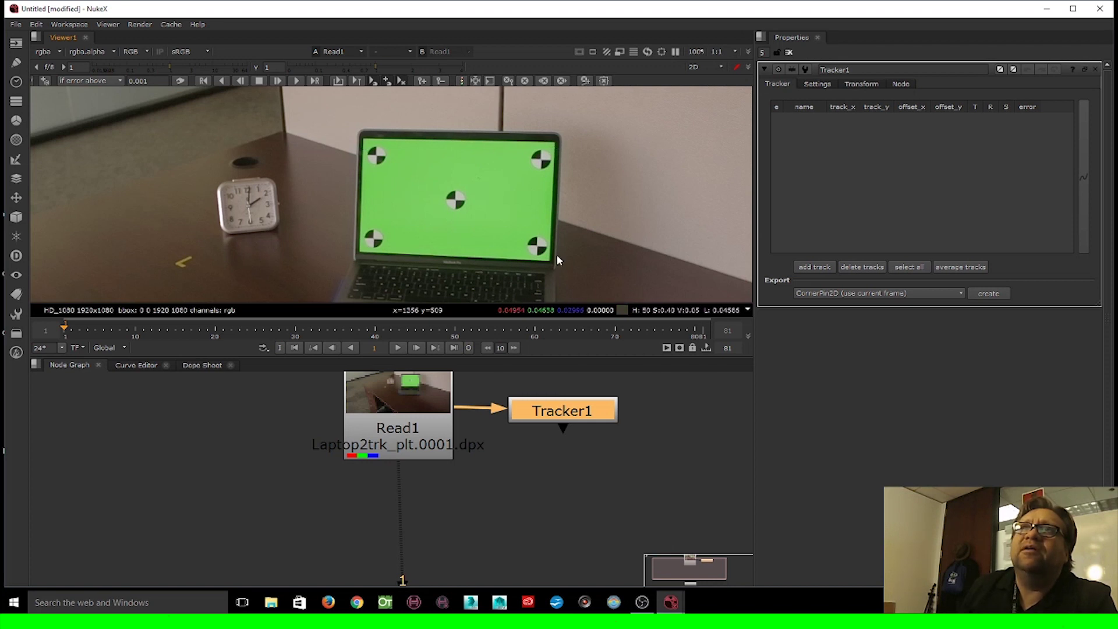
pyautogui.scroll(4, 541, 261)
pyautogui.scroll(-3, 469, 236)
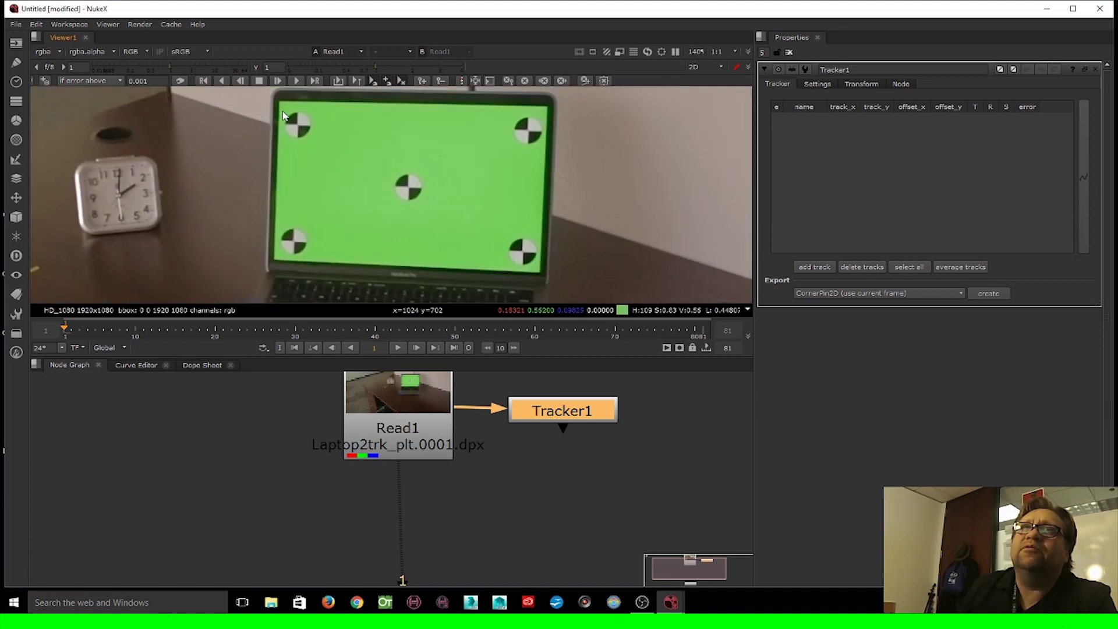
pyautogui.click(355, 331)
pyautogui.moveTo(355, 331); pyautogui.dragTo(159, 333)
pyautogui.scroll(-3, 516, 229)
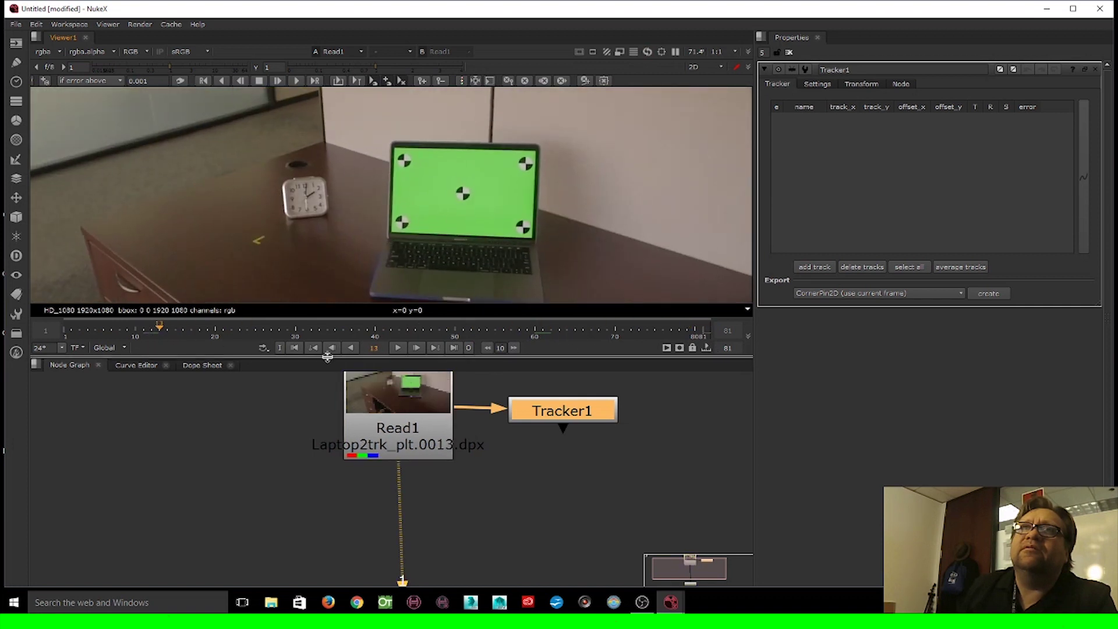
pyautogui.click(294, 348)
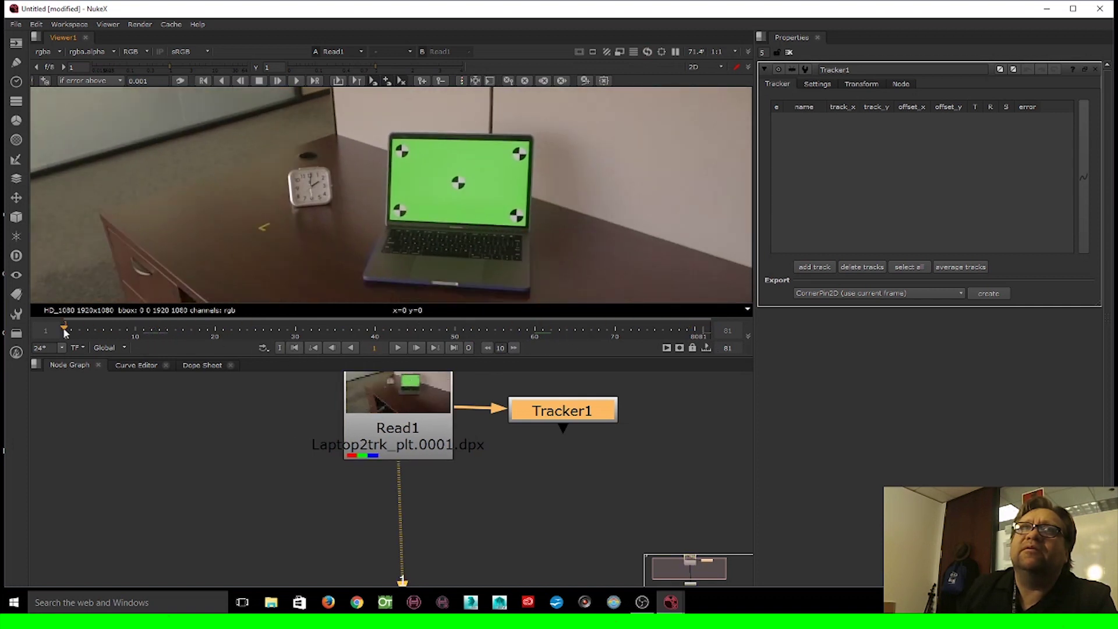
# Add four tracks to Tracker1 at frame 1.
pyautogui.click(813, 268)
pyautogui.click(813, 268)
pyautogui.click(814, 268)
pyautogui.click(813, 267)
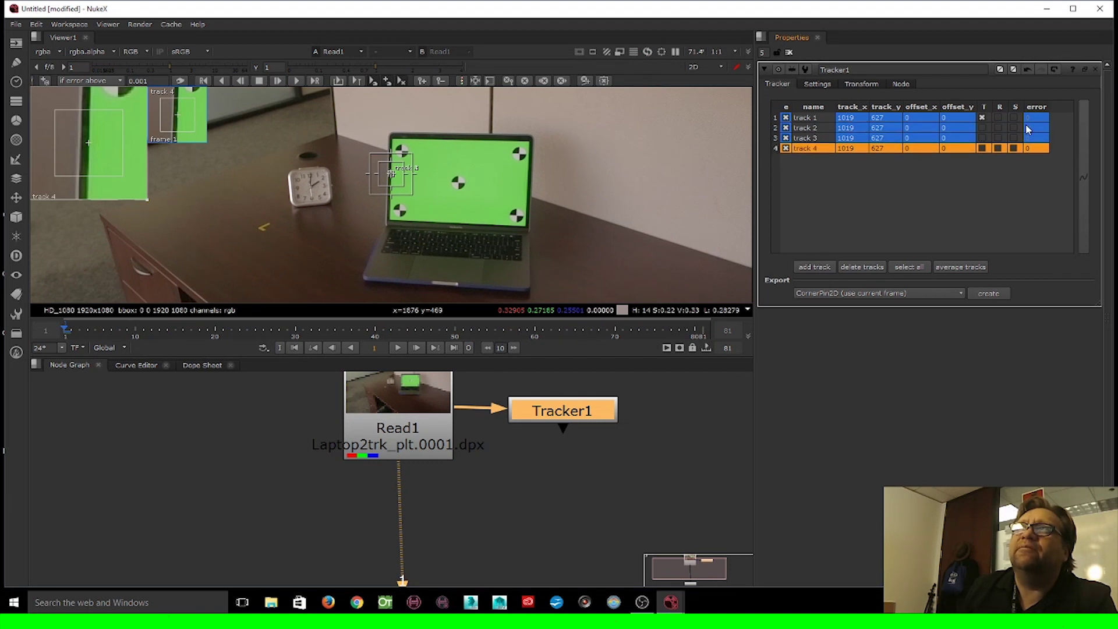
# Enable translation for tracks 2 to 4, and rotation and scale for all four tracks of Tracker1.
pyautogui.click(982, 127)
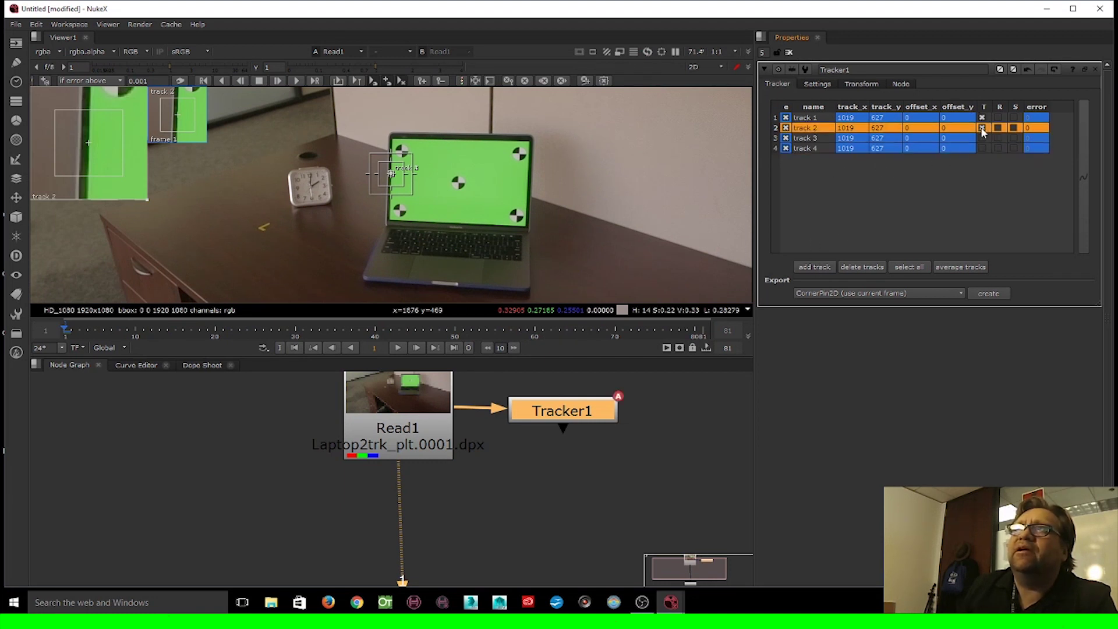
pyautogui.click(982, 138)
pyautogui.click(981, 147)
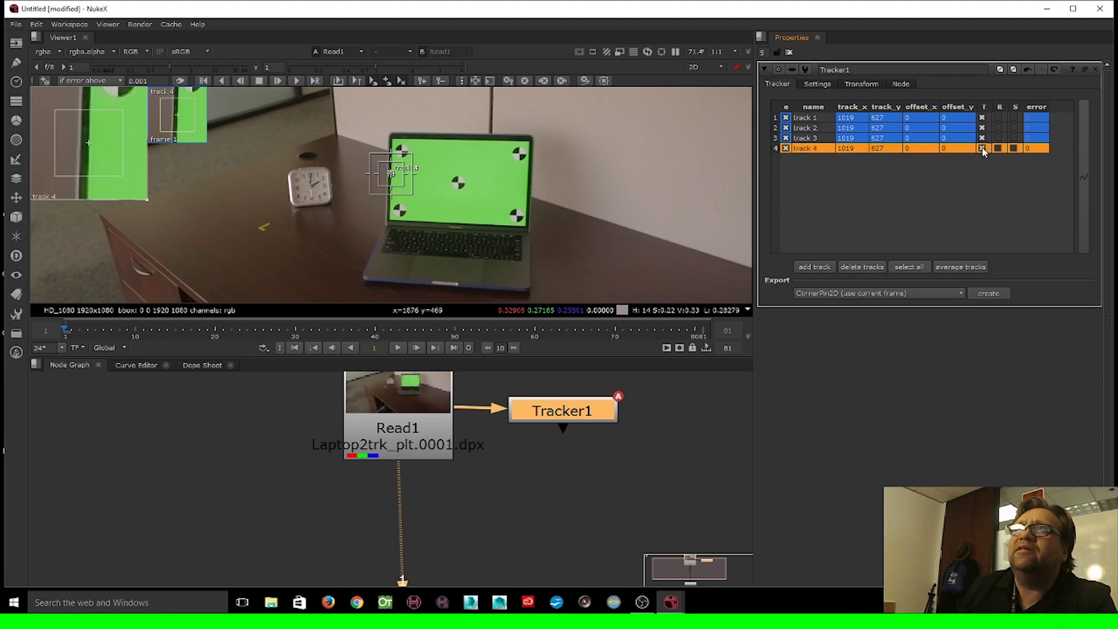
pyautogui.click(996, 118)
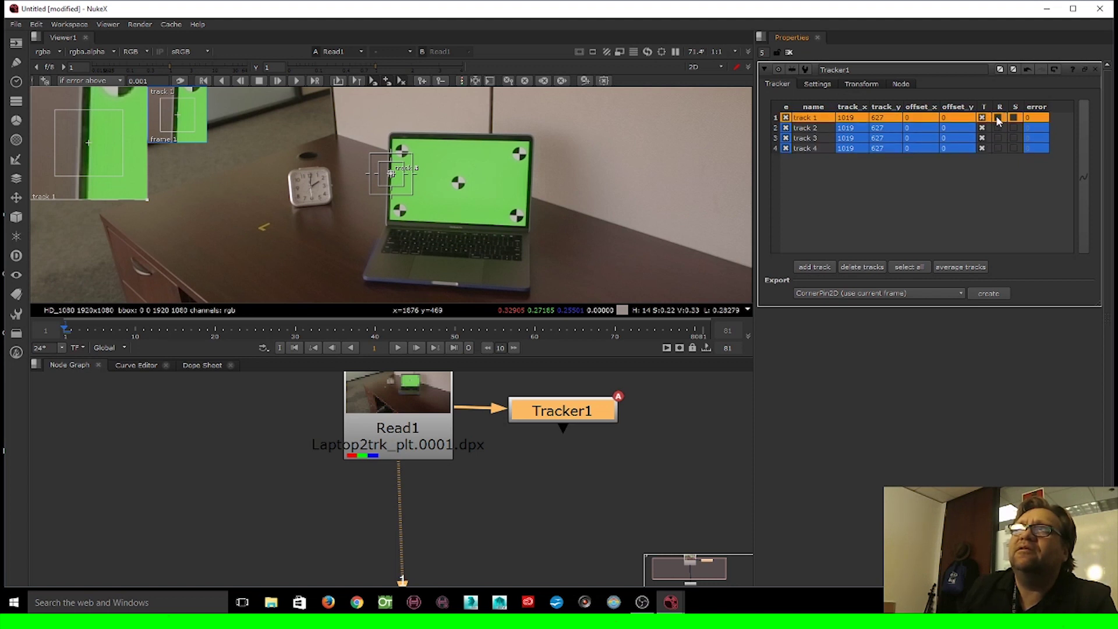
pyautogui.click(996, 128)
pyautogui.click(997, 138)
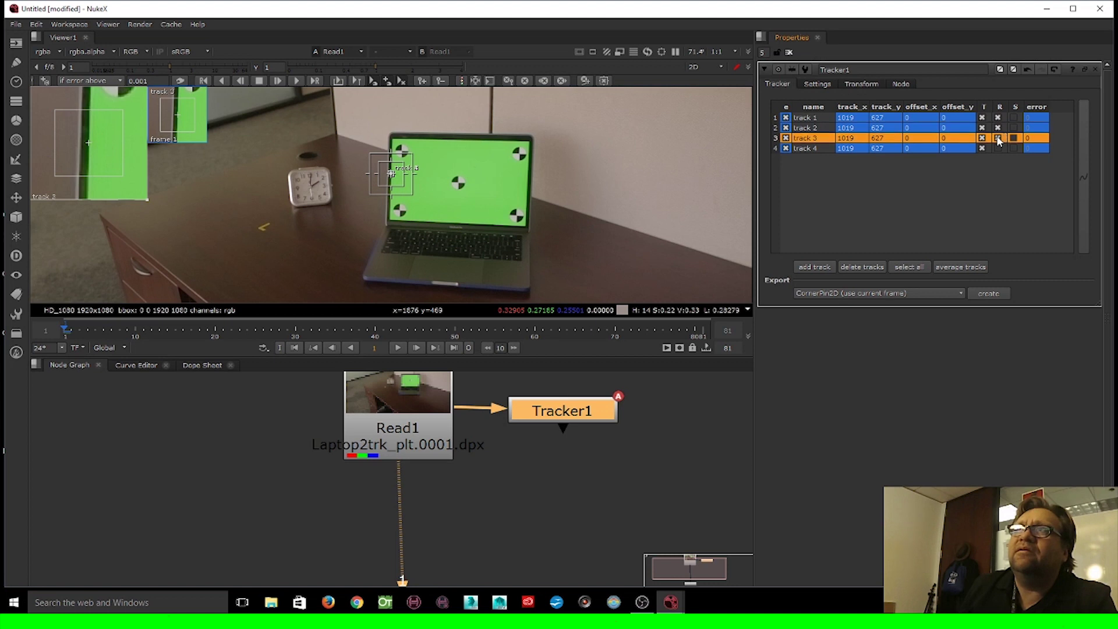
pyautogui.click(999, 148)
pyautogui.click(1015, 117)
pyautogui.click(1015, 138)
pyautogui.click(1014, 127)
pyautogui.click(1013, 147)
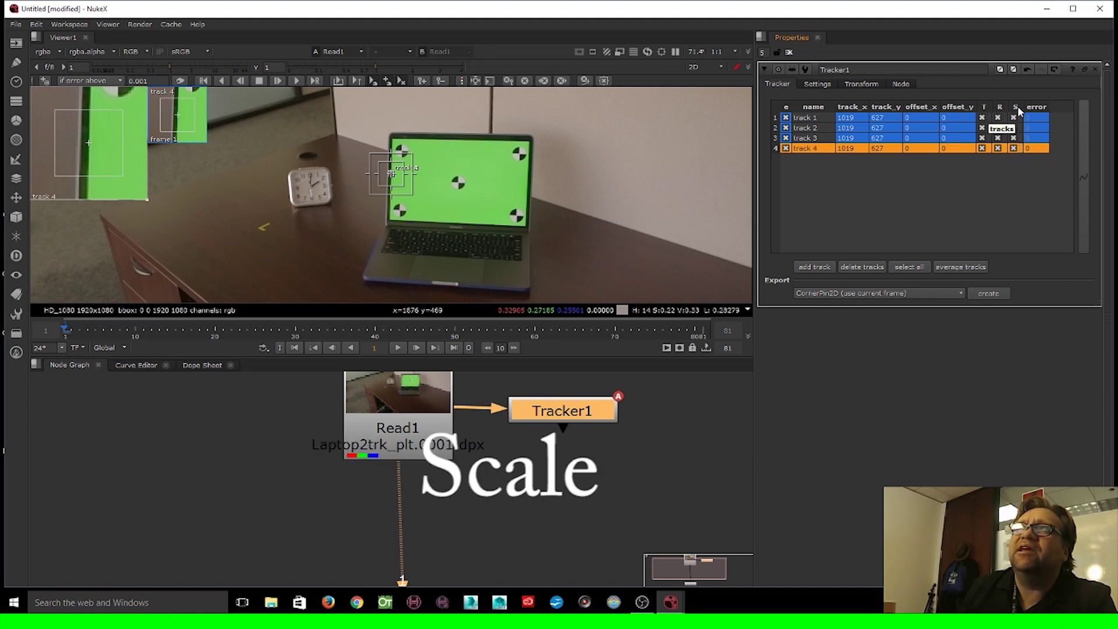
pyautogui.click(869, 192)
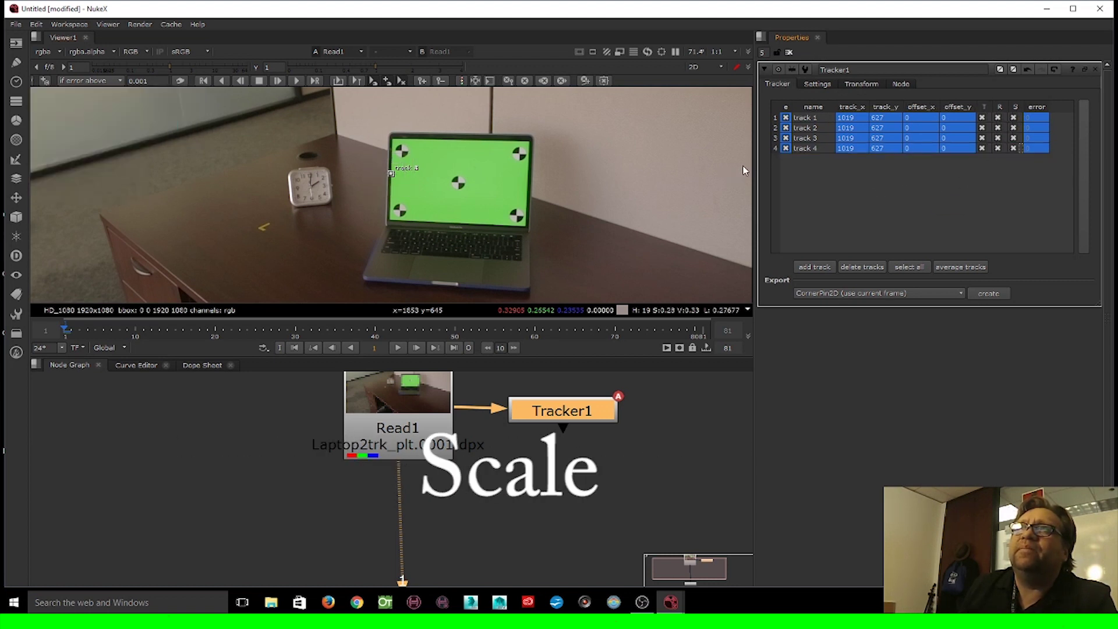
# Place tracks 4, 3, 2 and 1 on the green screen's top-left, top-right, bottom-right and bottom-left corners respectively.
pyautogui.scroll(3, 396, 178)
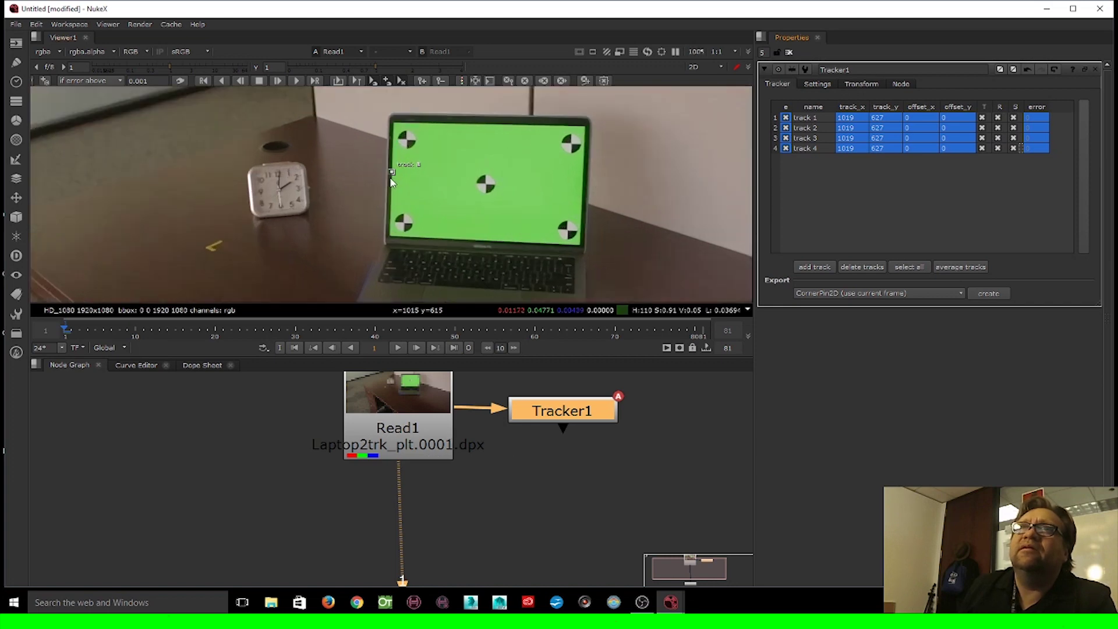
pyautogui.press('space')
pyautogui.scroll(5, 466, 240)
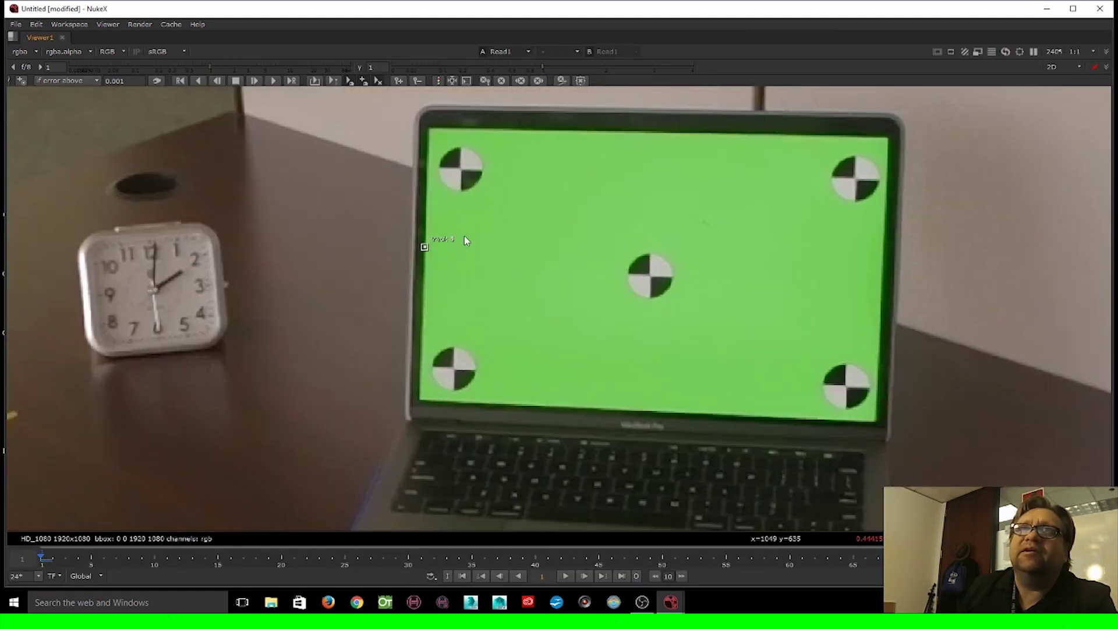
pyautogui.moveTo(466, 240)
pyautogui.mouseDown()
pyautogui.moveTo(477, 218)
pyautogui.moveTo(482, 308)
pyautogui.moveTo(458, 273)
pyautogui.moveTo(462, 154)
pyautogui.mouseUp()
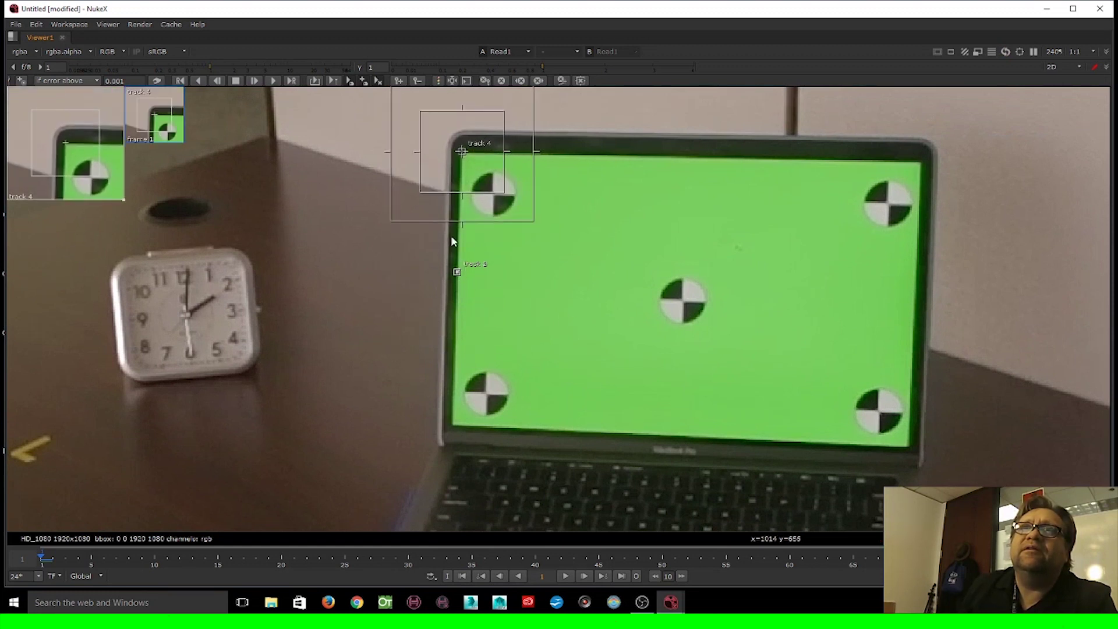
pyautogui.moveTo(457, 268)
pyautogui.mouseDown()
pyautogui.moveTo(722, 206)
pyautogui.moveTo(962, 173)
pyautogui.moveTo(970, 147)
pyautogui.mouseUp()
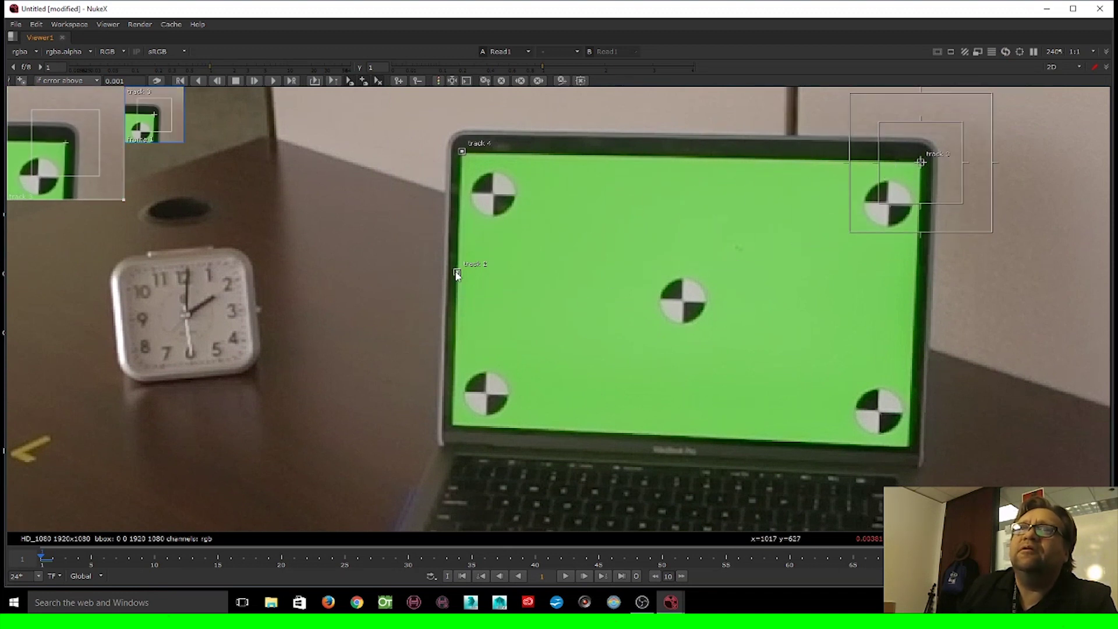
pyautogui.moveTo(457, 272)
pyautogui.mouseDown()
pyautogui.moveTo(635, 358)
pyautogui.moveTo(906, 457)
pyautogui.moveTo(909, 447)
pyautogui.mouseUp()
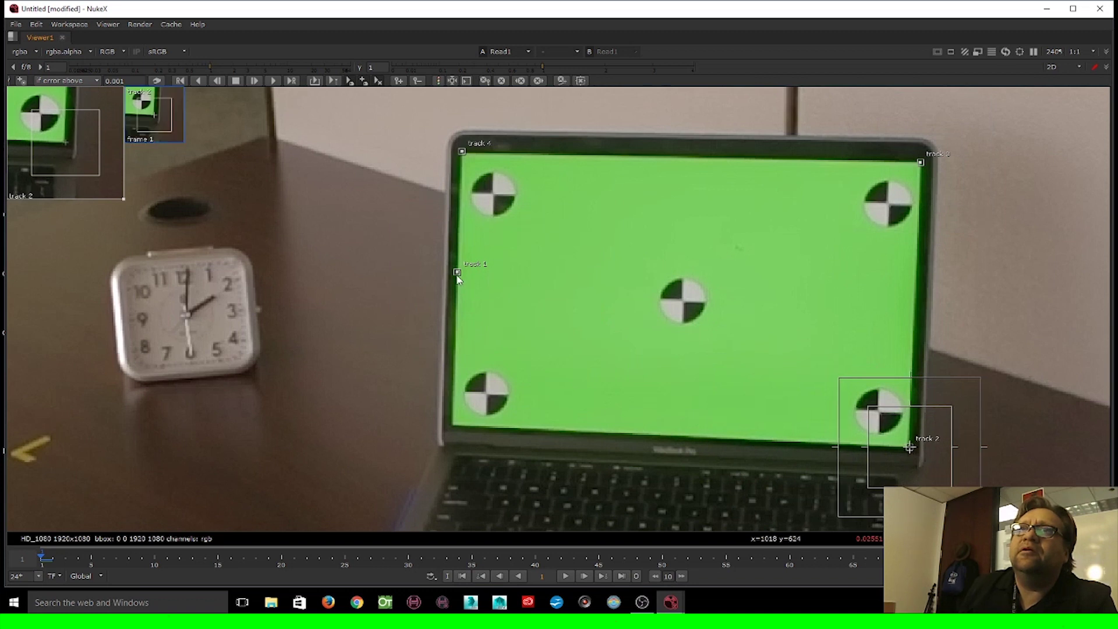
pyautogui.moveTo(457, 272)
pyautogui.mouseDown()
pyautogui.moveTo(461, 429)
pyautogui.moveTo(449, 433)
pyautogui.mouseUp()
# Shrink track 1's pattern and search boxes tightly around the green screen's bottom-left corner.
pyautogui.scroll(6, 454, 428)
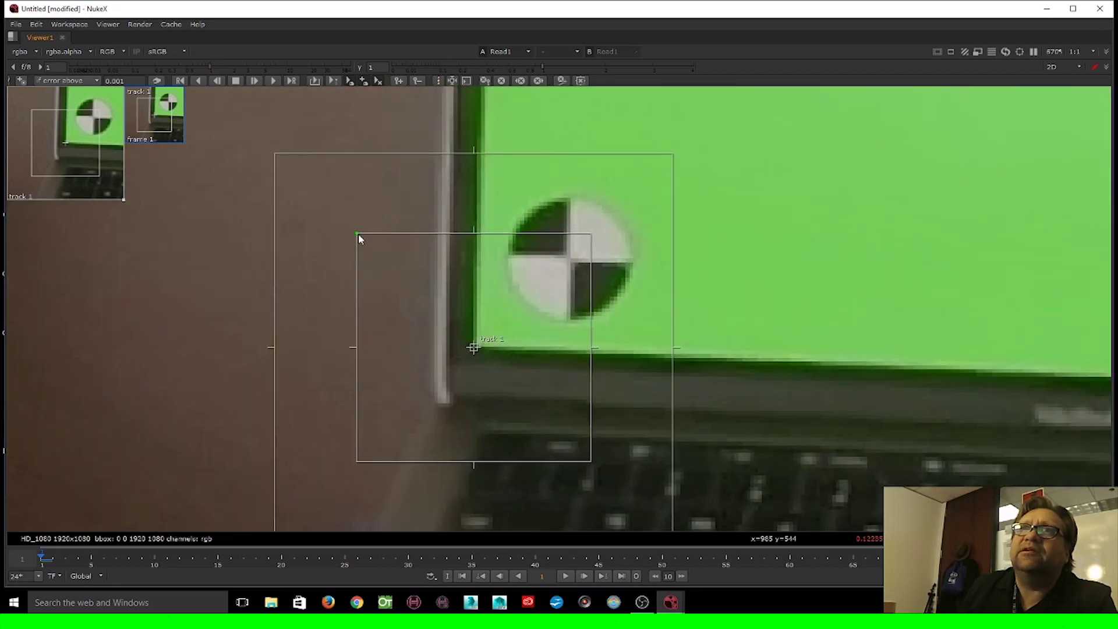
pyautogui.moveTo(358, 234)
pyautogui.mouseDown()
pyautogui.moveTo(445, 306)
pyautogui.moveTo(437, 321)
pyautogui.mouseUp()
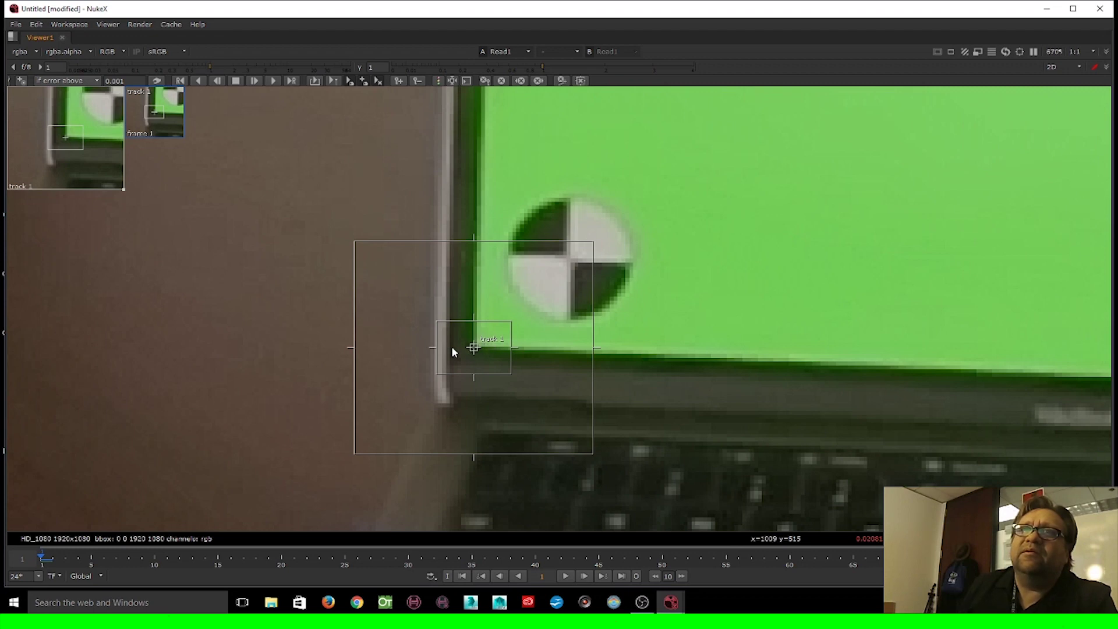
pyautogui.scroll(-6, 460, 349)
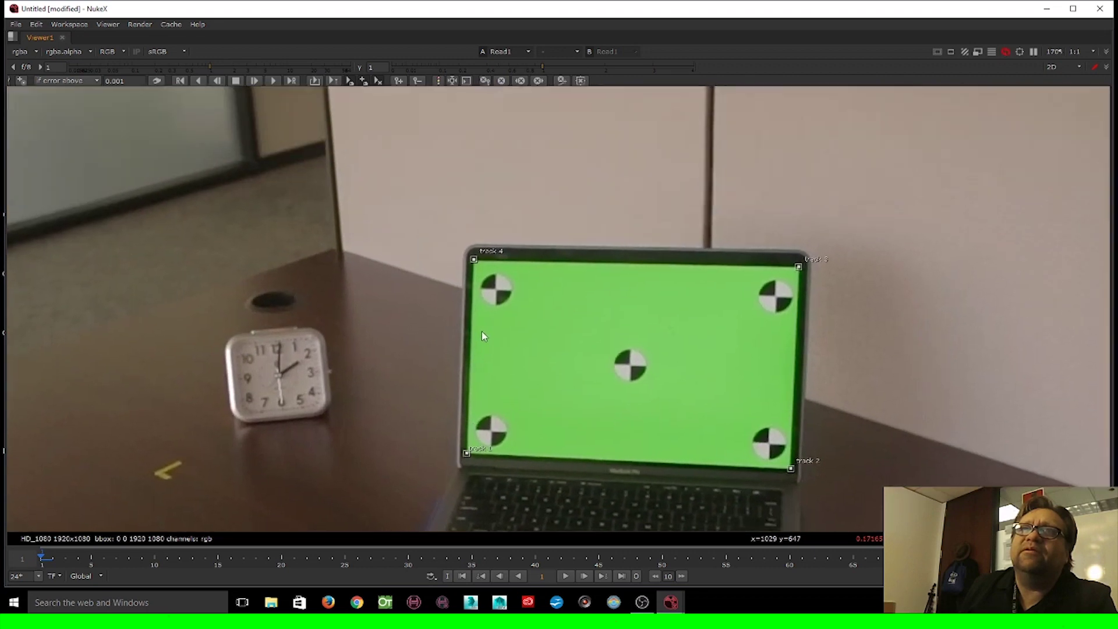
# Shrink track 4's pattern and search boxes tightly around the green screen's top-left corner.
pyautogui.scroll(4, 469, 228)
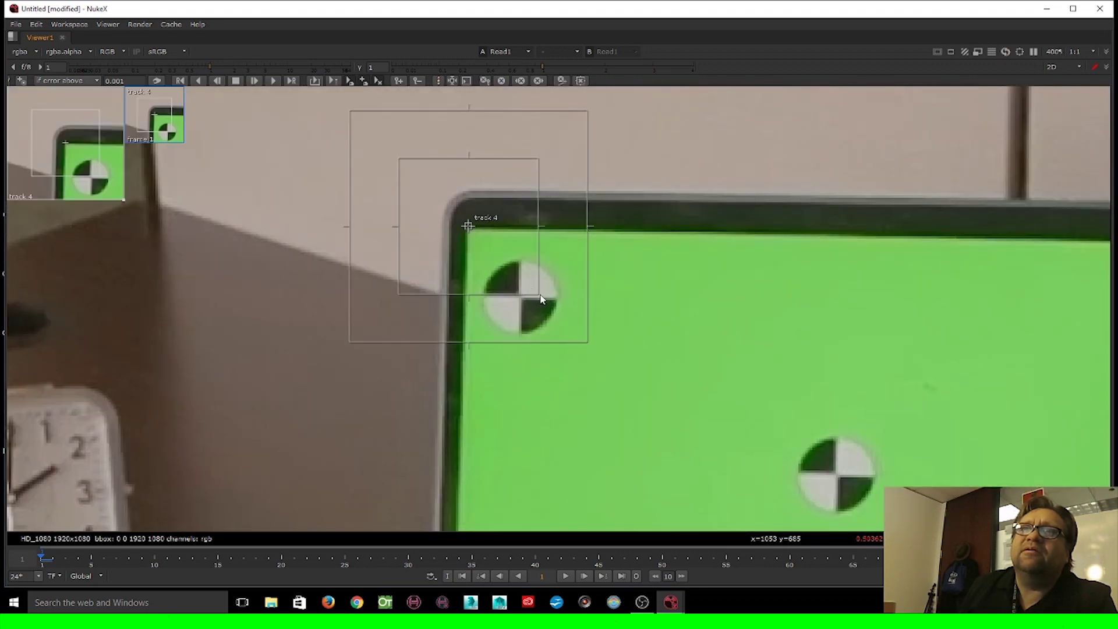
pyautogui.moveTo(538, 294); pyautogui.dragTo(490, 247)
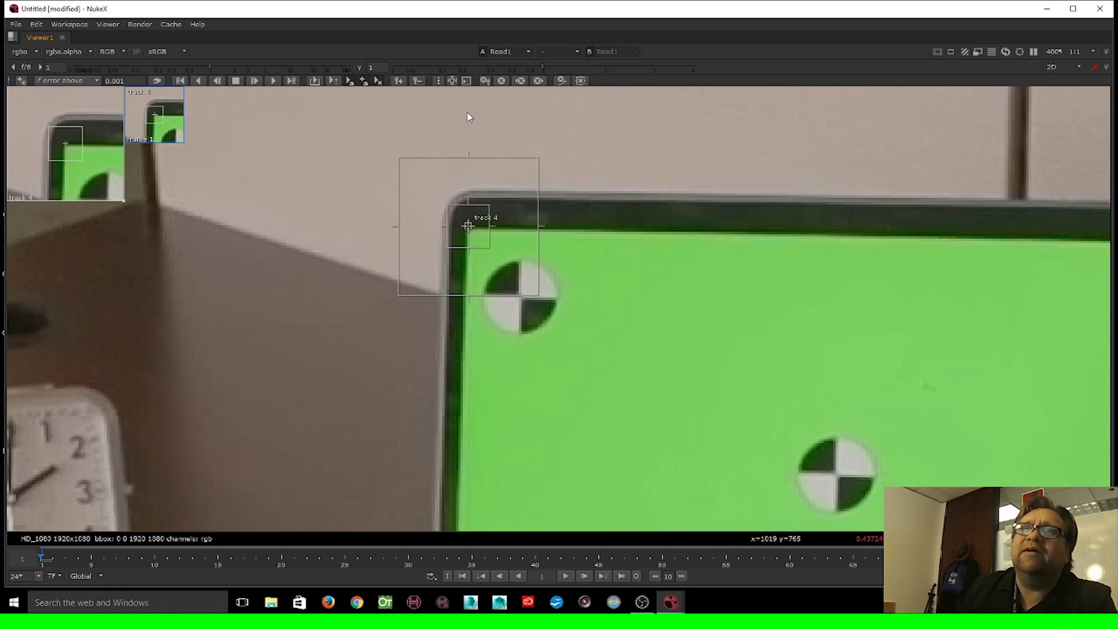
pyautogui.scroll(-5, 658, 352)
# Tighten track 3's pattern and search boxes around the green screen's top-right corner.
pyautogui.scroll(5, 640, 268)
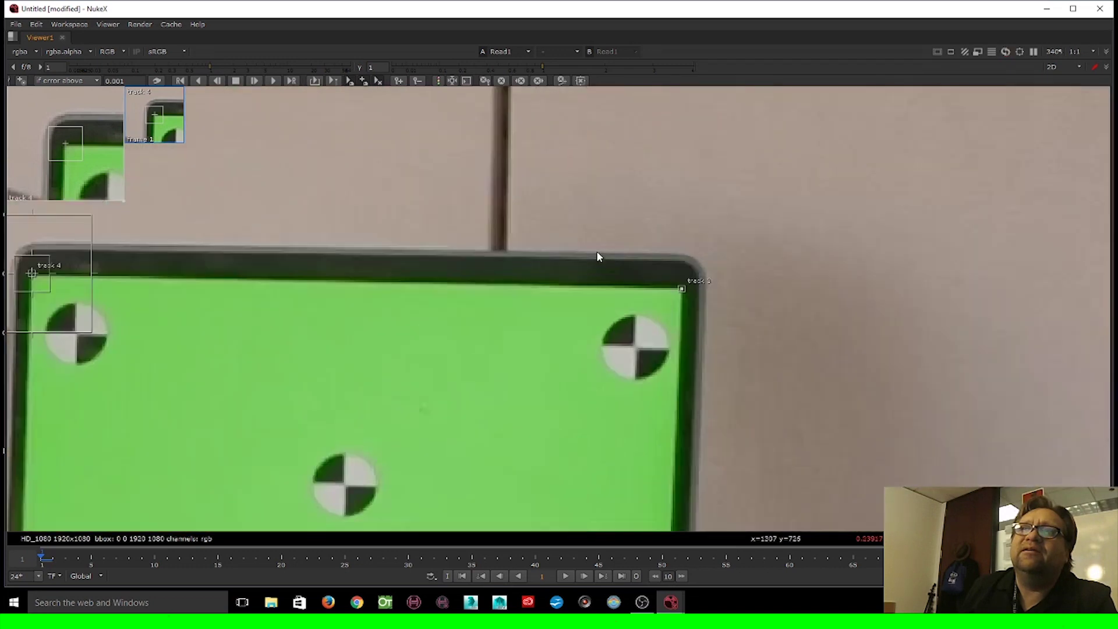
pyautogui.click(697, 295)
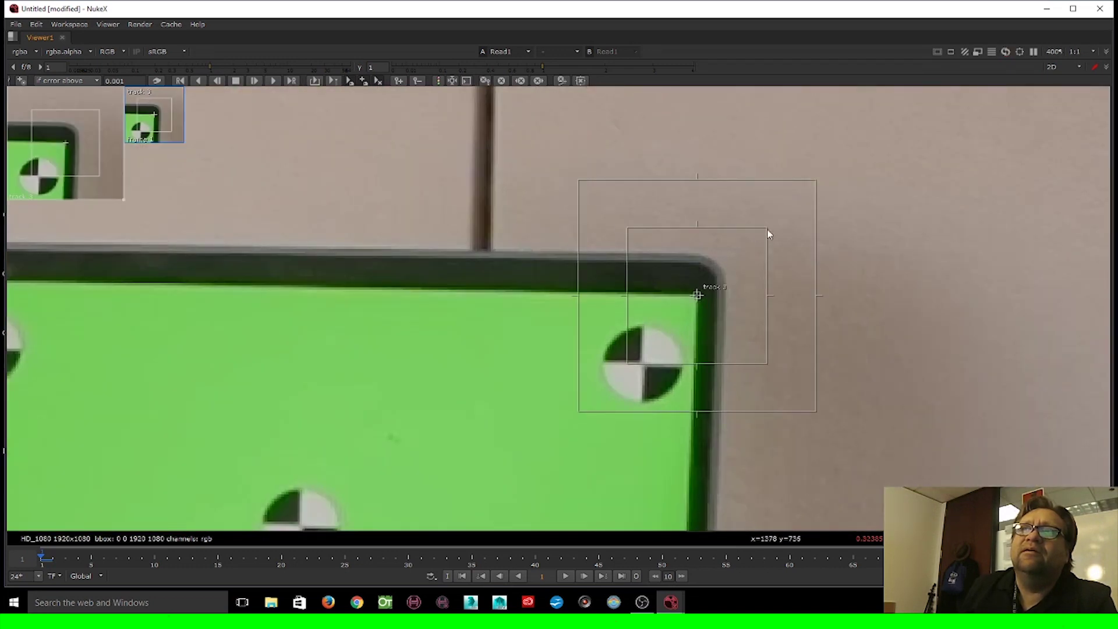
pyautogui.moveTo(768, 232); pyautogui.dragTo(720, 281)
pyautogui.scroll(3, 692, 319)
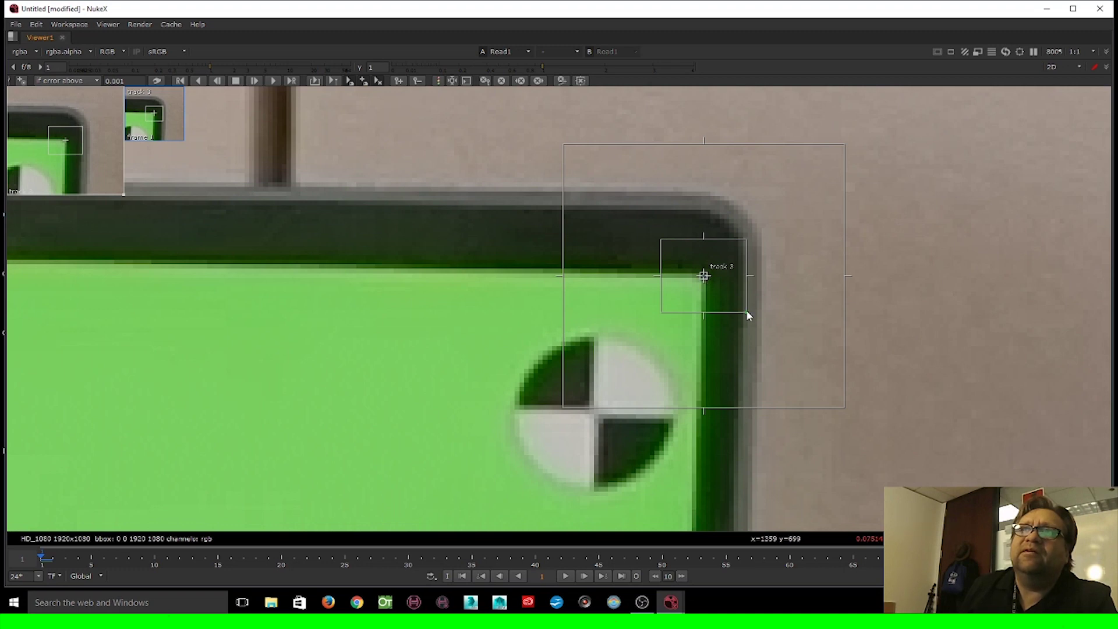
pyautogui.moveTo(746, 311); pyautogui.dragTo(739, 304)
pyautogui.scroll(-2, 708, 292)
pyautogui.scroll(-3, 712, 307)
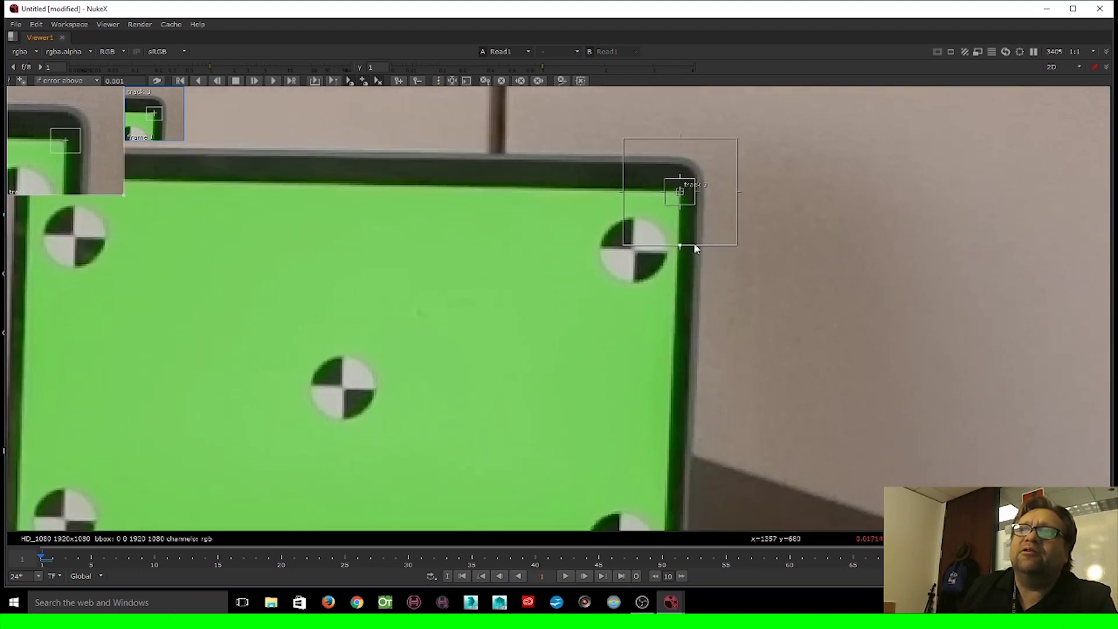
# Reduce track 2's pattern and search boxes to fit closely around the green screen's bottom-right corner.
pyautogui.moveTo(708, 370); pyautogui.dragTo(688, 142)
pyautogui.scroll(5, 645, 355)
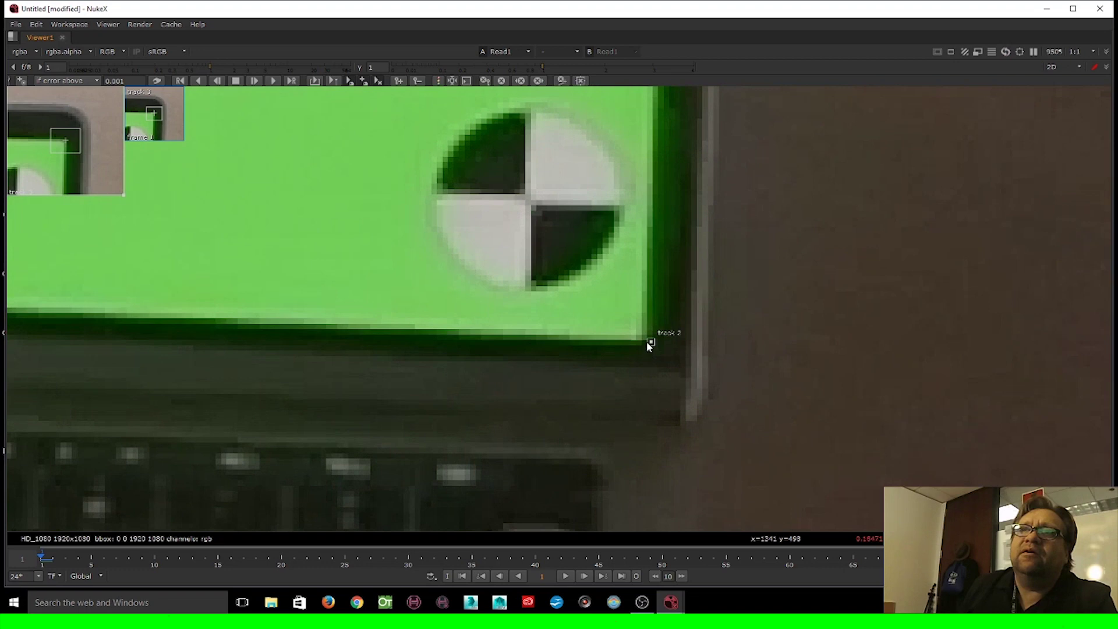
pyautogui.click(649, 341)
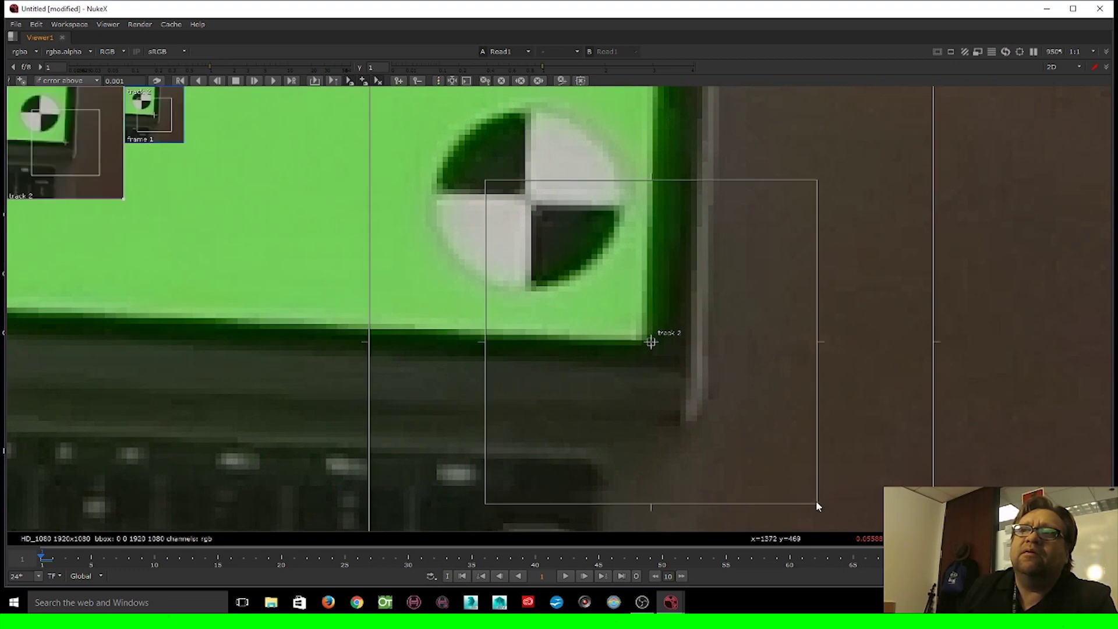
pyautogui.moveTo(814, 503); pyautogui.dragTo(694, 379)
pyautogui.scroll(-6, 690, 376)
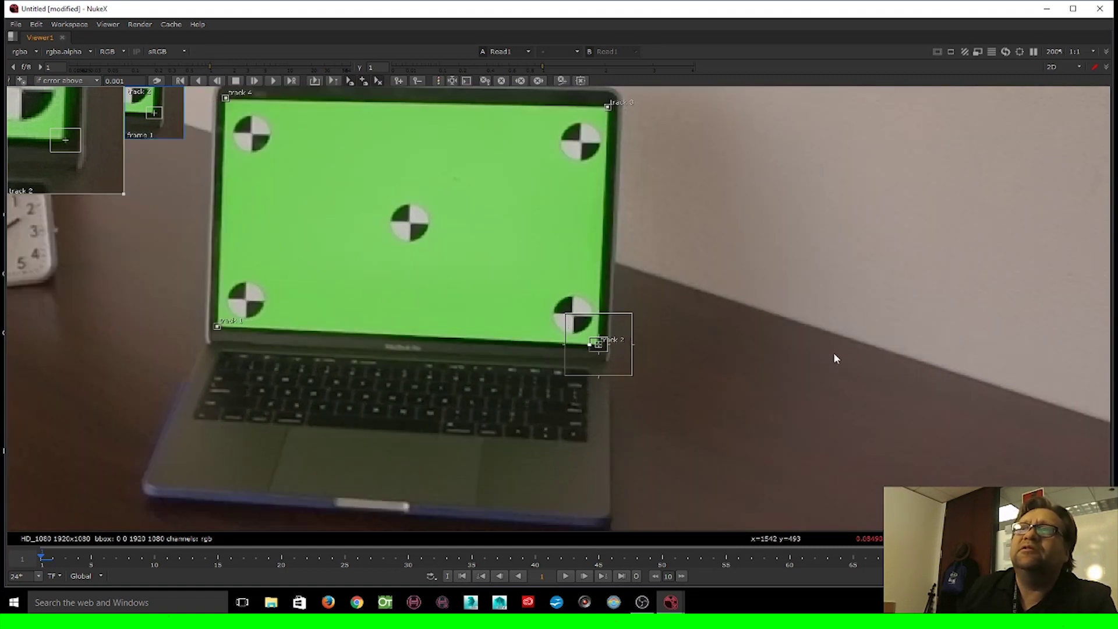
# Restore the full workspace layout and enlarge the viewer pane to show the whole laptop.
pyautogui.press('space')
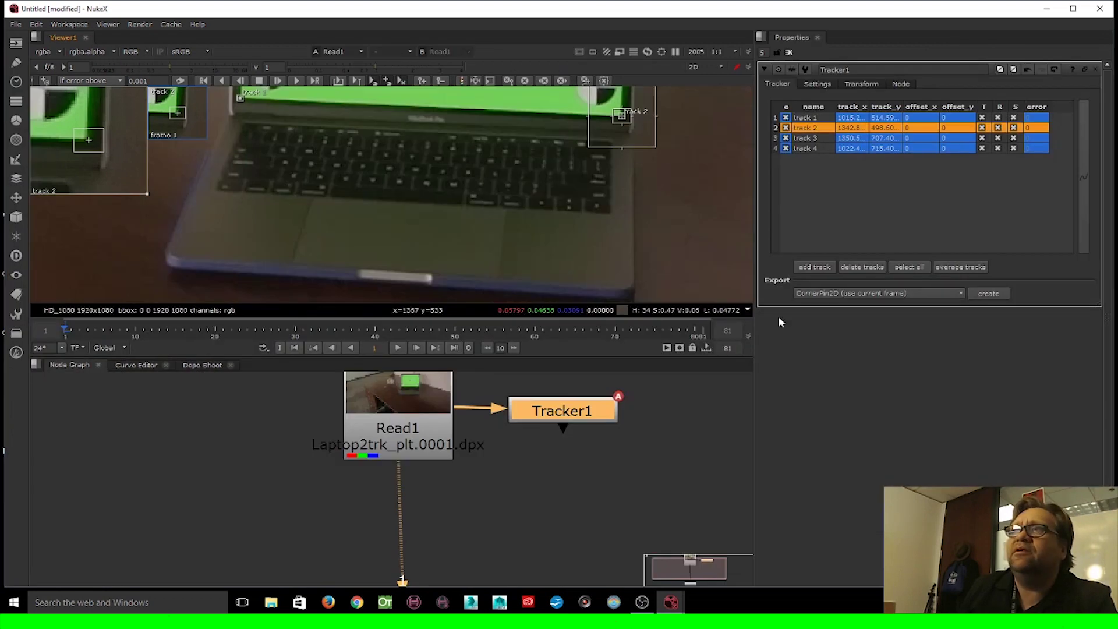
pyautogui.scroll(-3, 551, 226)
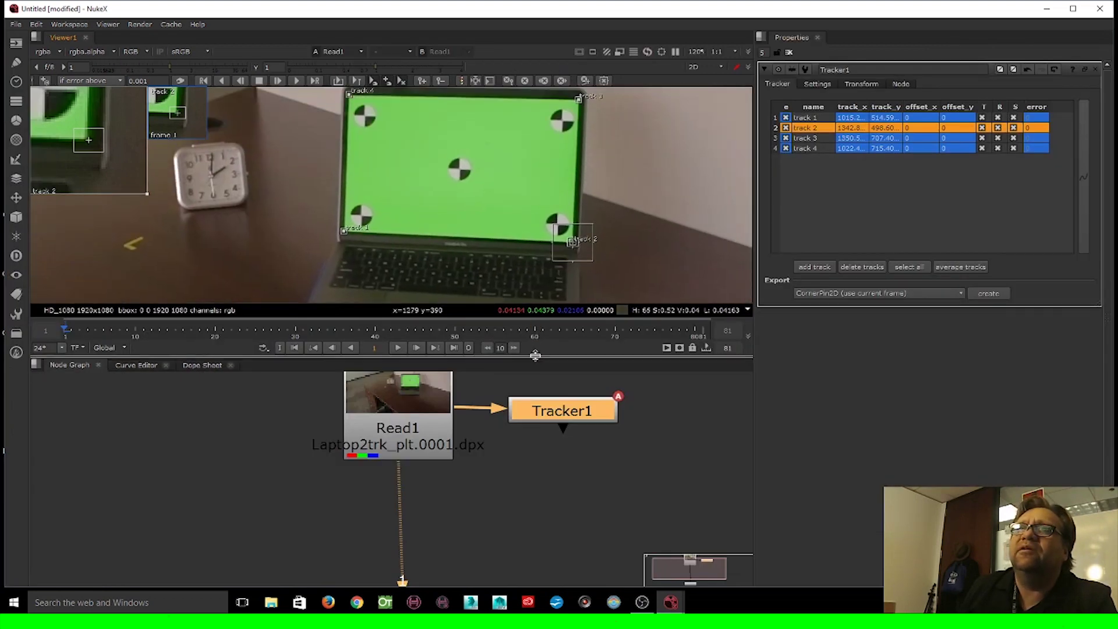
pyautogui.moveTo(534, 358); pyautogui.dragTo(527, 449)
pyautogui.scroll(-1, 499, 304)
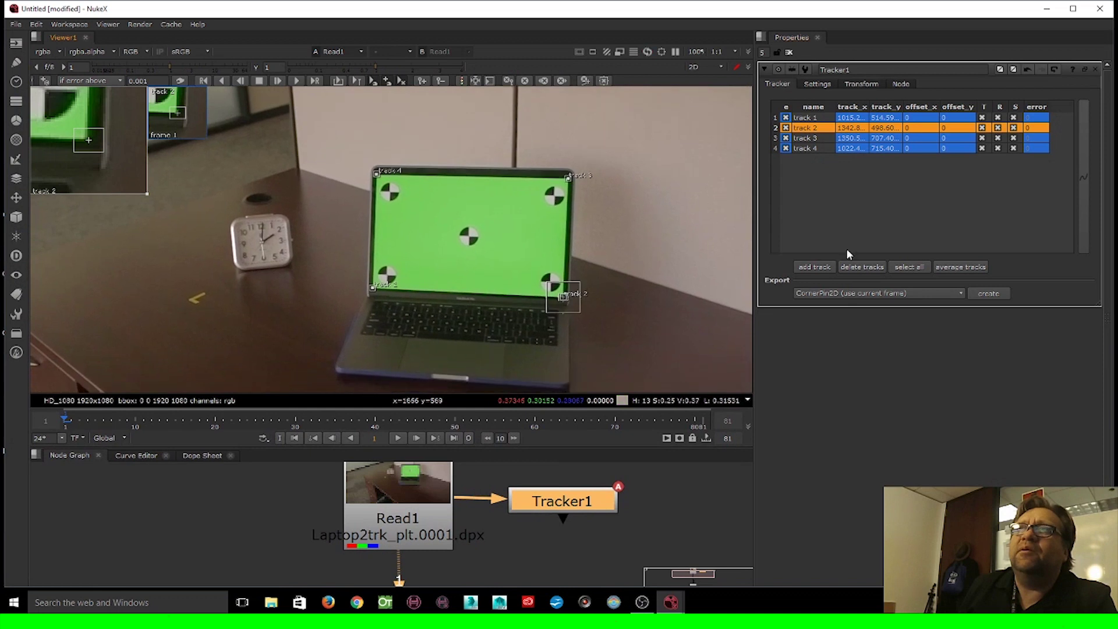
# Track all four tracks forward together to frame 81, review the motion paths, and return to frame 1.
pyautogui.click(806, 118)
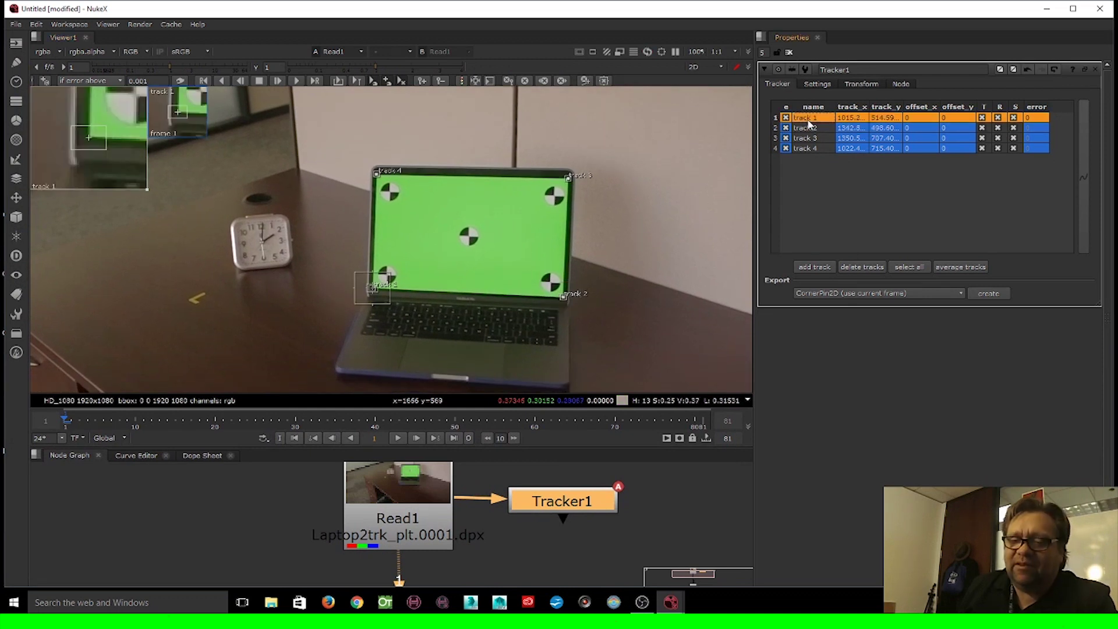
pyautogui.keyDown('shift'); pyautogui.click(811, 146); pyautogui.keyUp('shift')
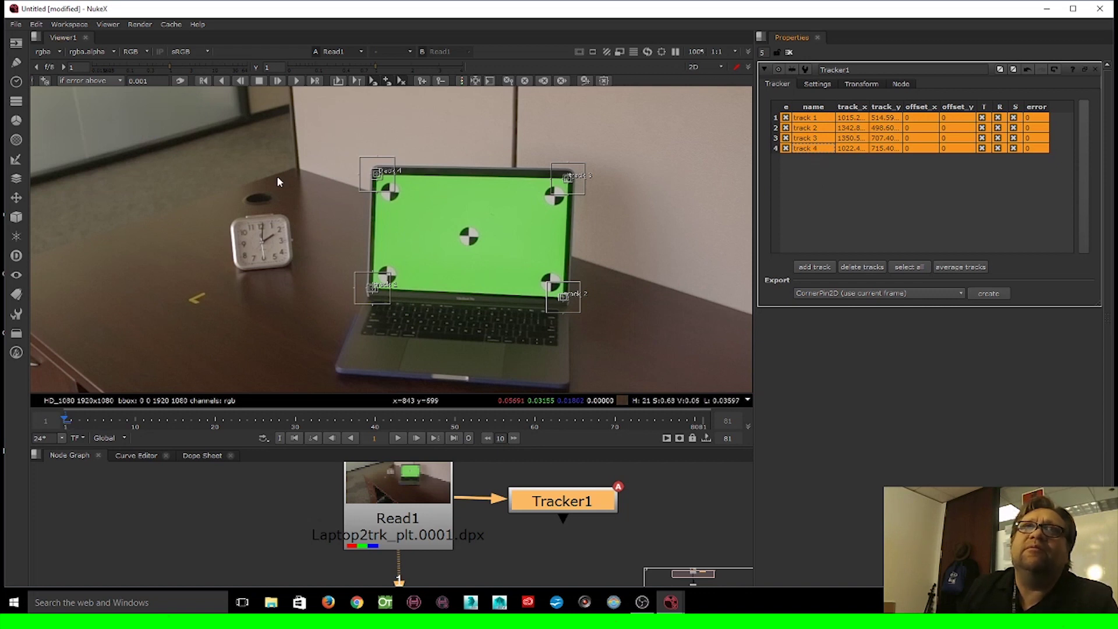
pyautogui.click(298, 83)
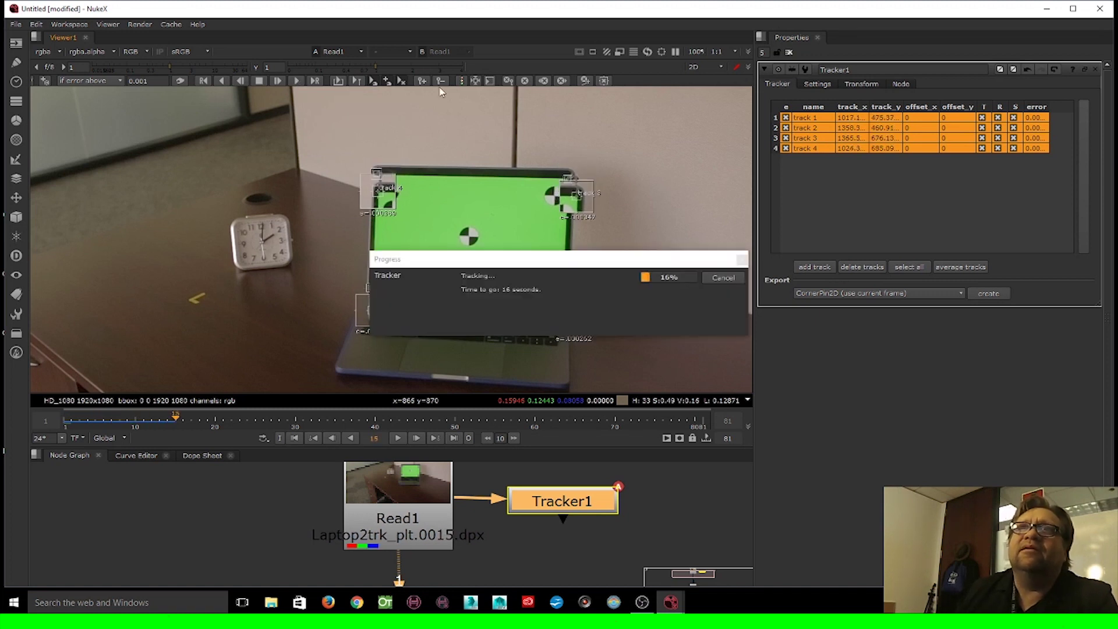
pyautogui.moveTo(541, 264); pyautogui.dragTo(482, 422)
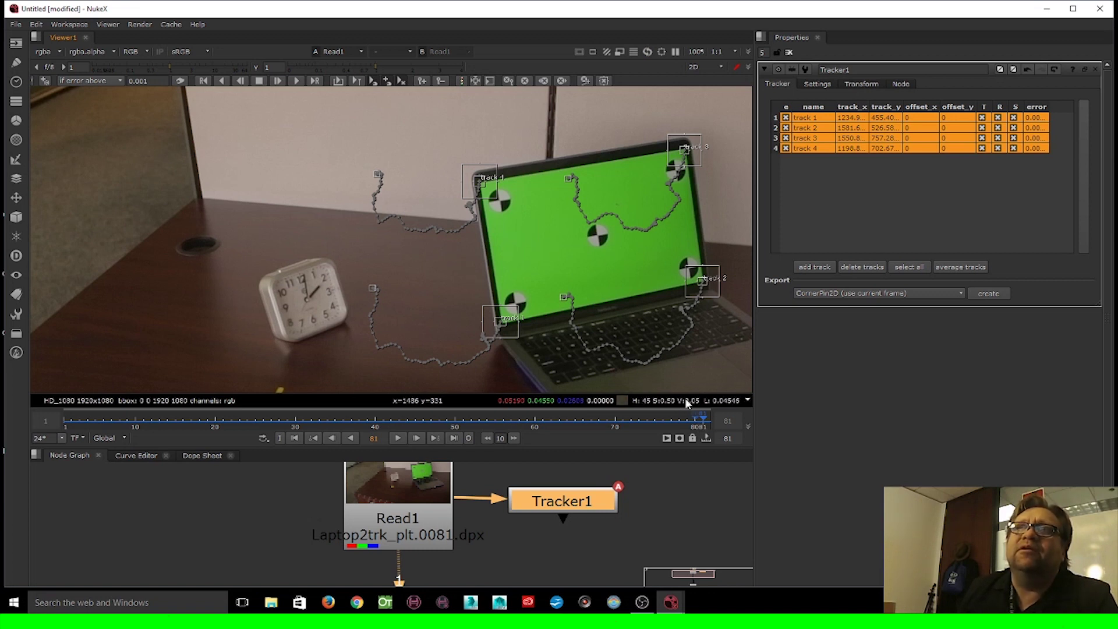
pyautogui.moveTo(702, 426); pyautogui.dragTo(66, 431)
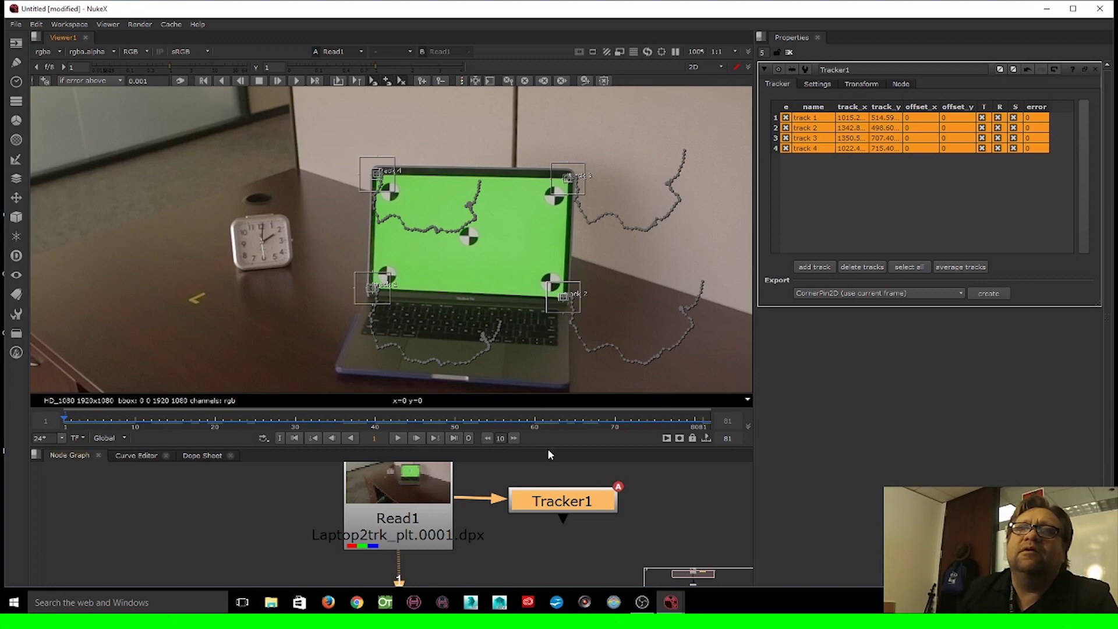
# Enlarge the node graph and export the four tracks as a CornerPin2D node using the current frame.
pyautogui.moveTo(546, 448); pyautogui.dragTo(549, 313)
pyautogui.moveTo(594, 410); pyautogui.dragTo(546, 408)
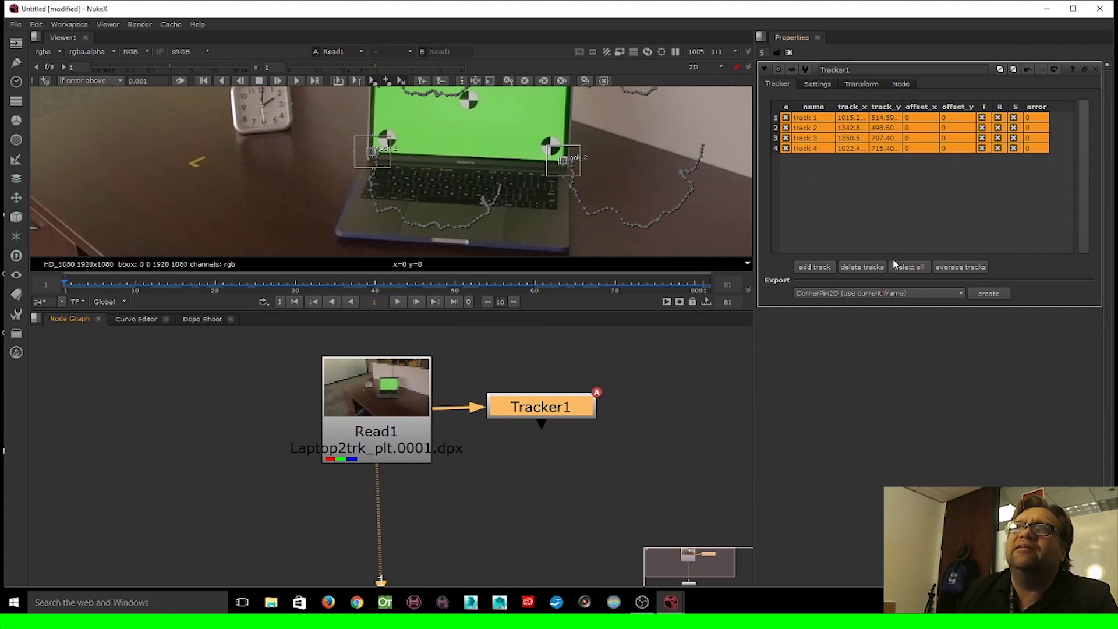
pyautogui.click(836, 293)
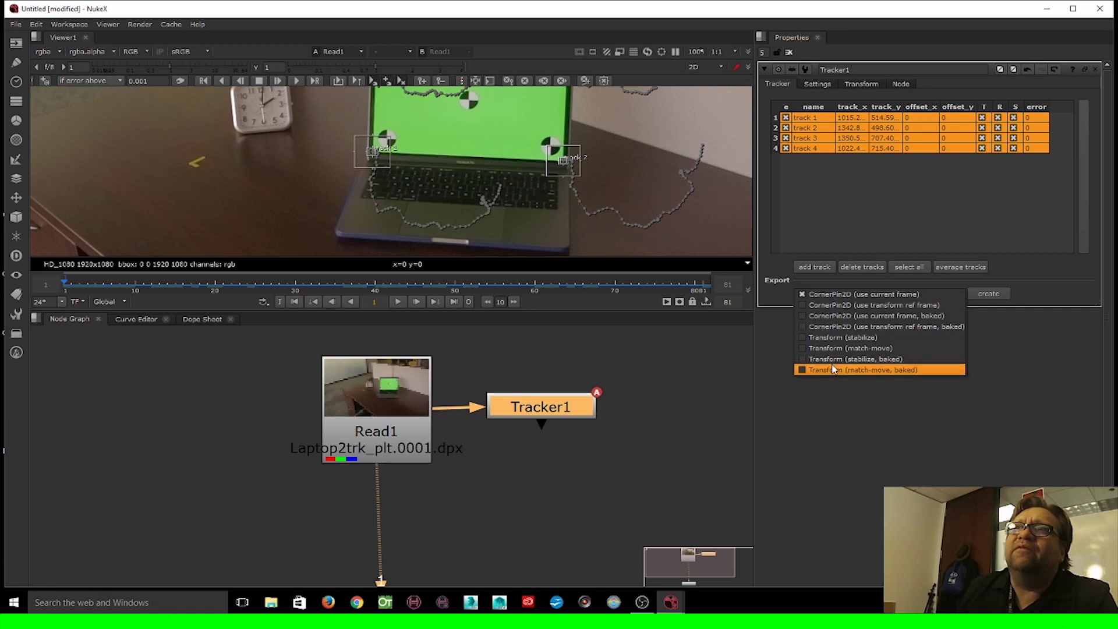
pyautogui.click(837, 296)
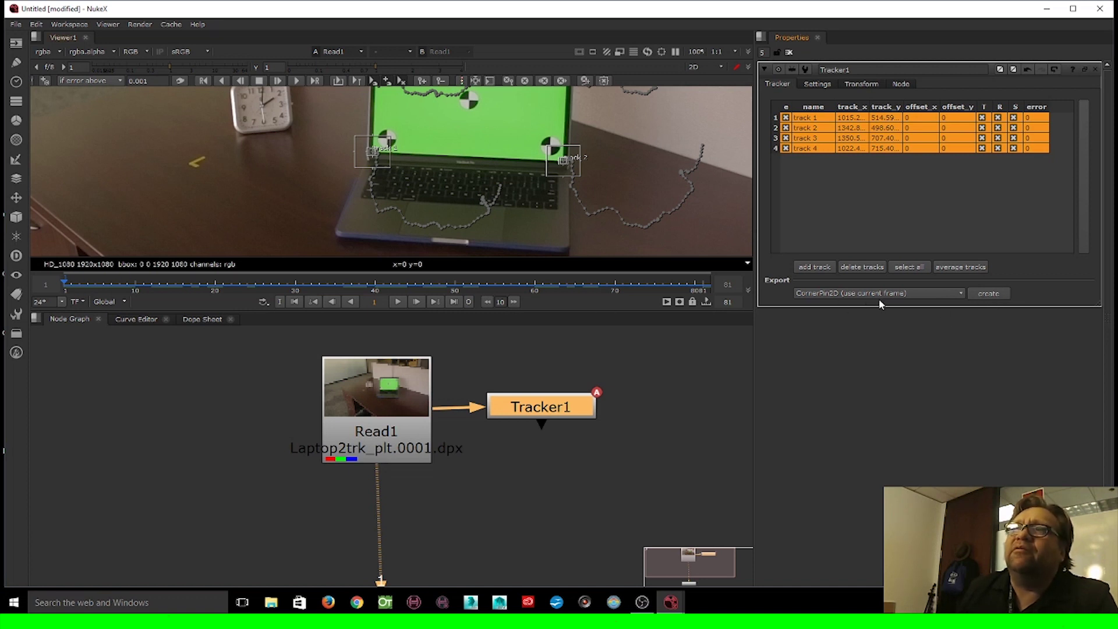
pyautogui.click(996, 295)
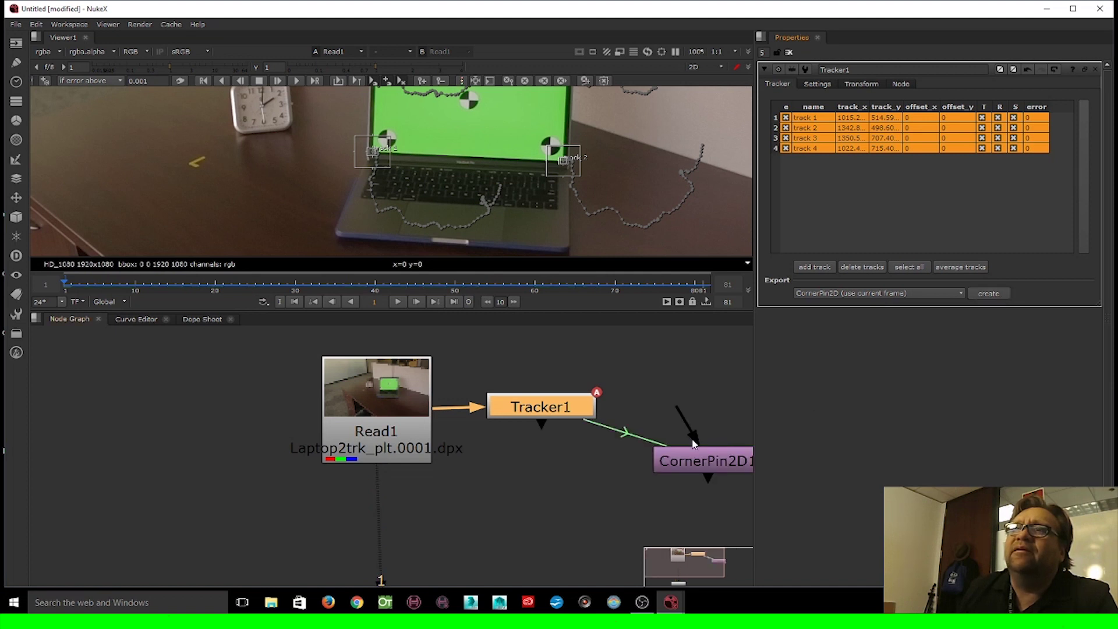
# Open the CornerPin2D1 node's properties and review its corner positions.
pyautogui.scroll(-3, 692, 445)
pyautogui.click(636, 465)
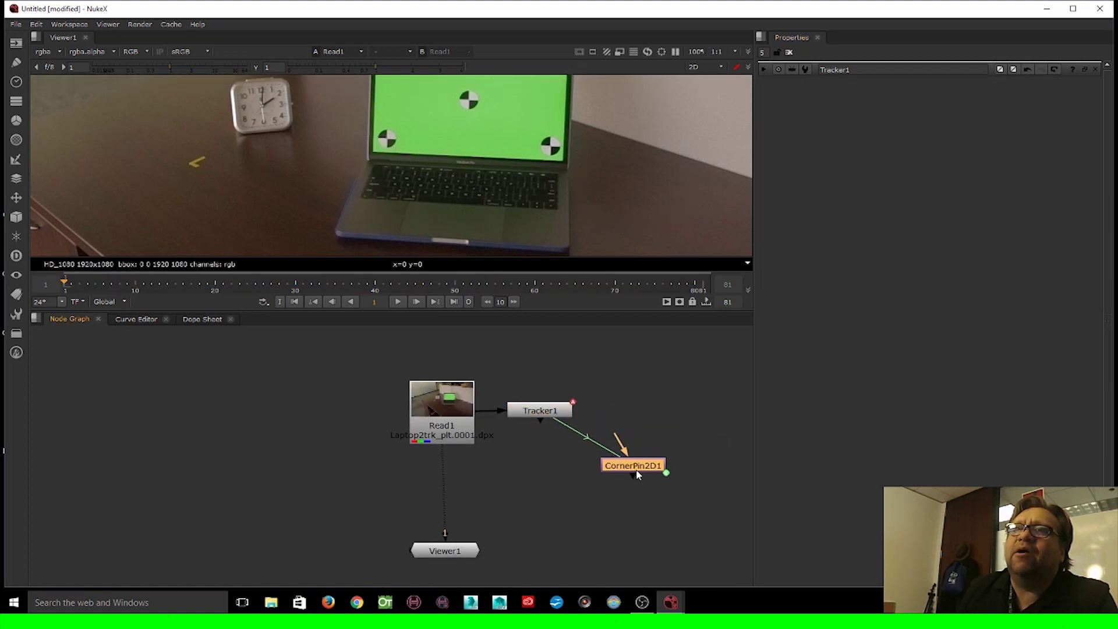
pyautogui.moveTo(637, 472); pyautogui.dragTo(634, 475)
pyautogui.scroll(5, 632, 474)
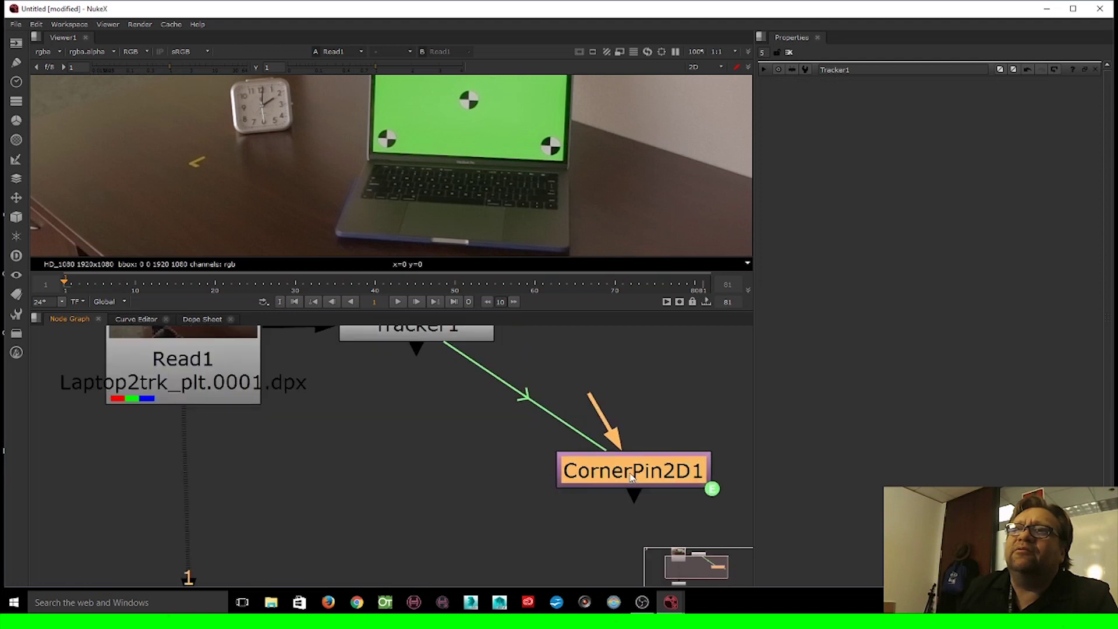
pyautogui.doubleClick(631, 476)
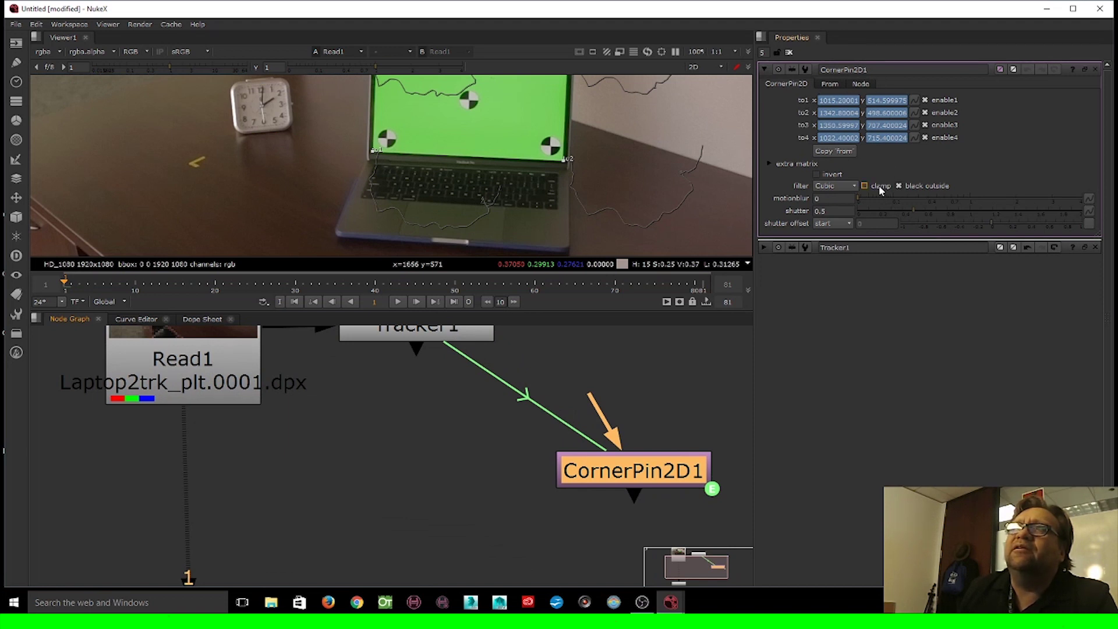
pyautogui.click(693, 368)
pyautogui.scroll(-5, 684, 370)
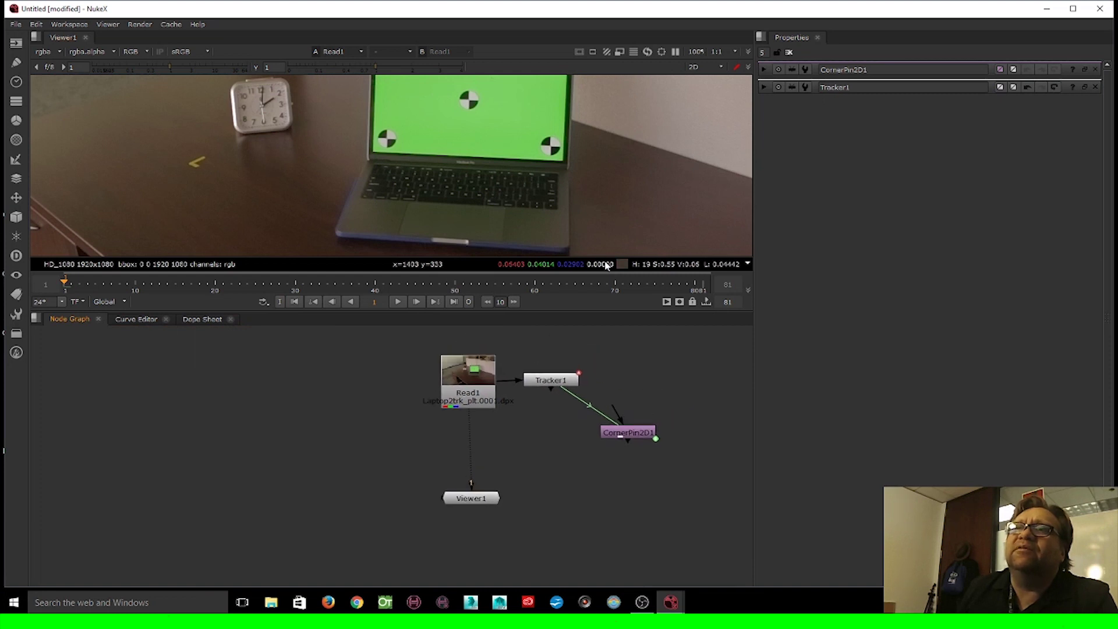
# Add a CheckerBoard node above CornerPin2D1 and connect it to the corner pin's input.
pyautogui.moveTo(627, 367); pyautogui.dragTo(628, 394)
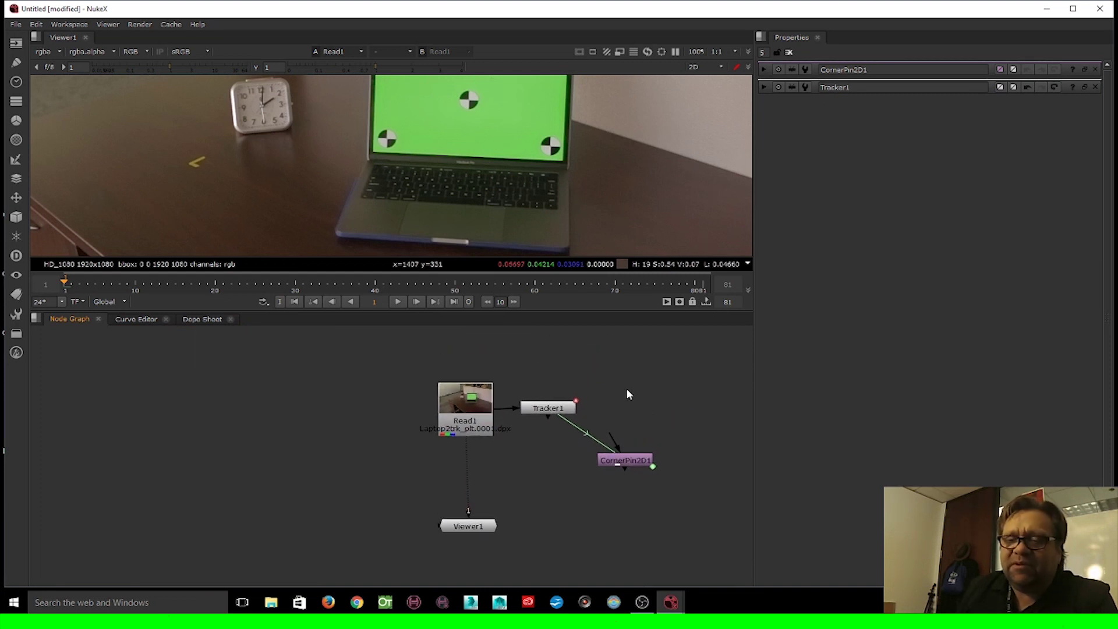
pyautogui.press('Tab')
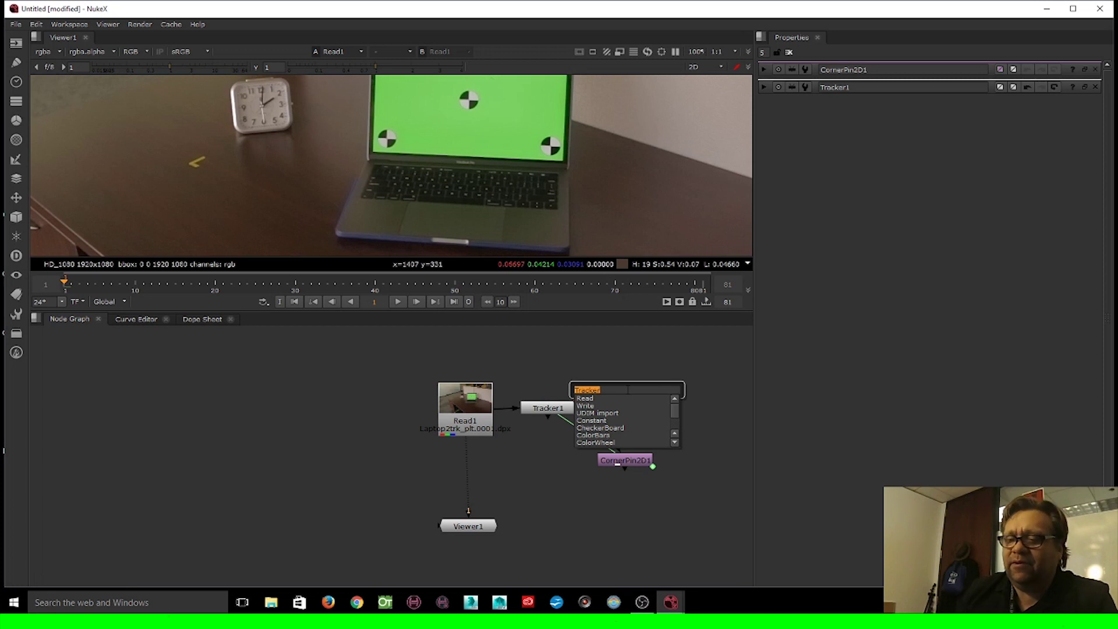
pyautogui.write('check')
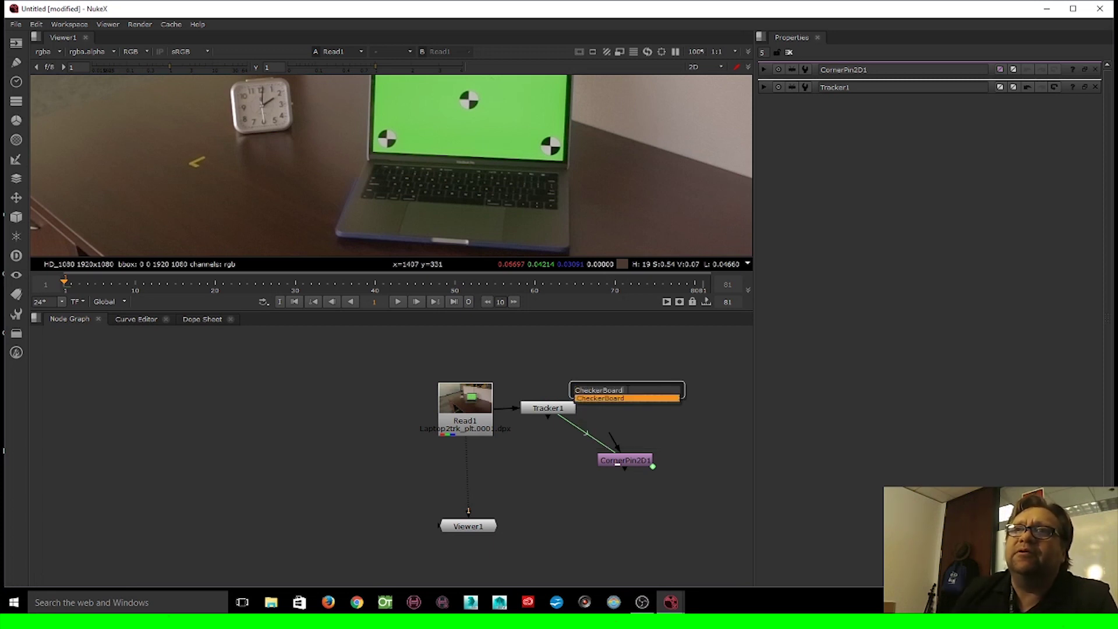
pyautogui.press('Return')
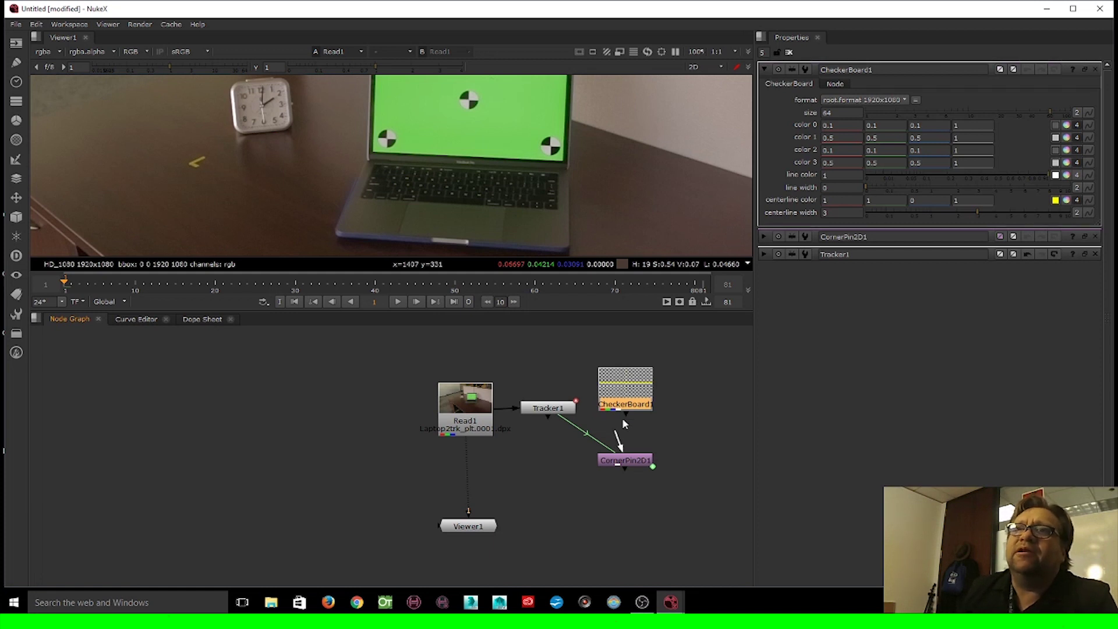
pyautogui.moveTo(634, 461); pyautogui.dragTo(636, 451)
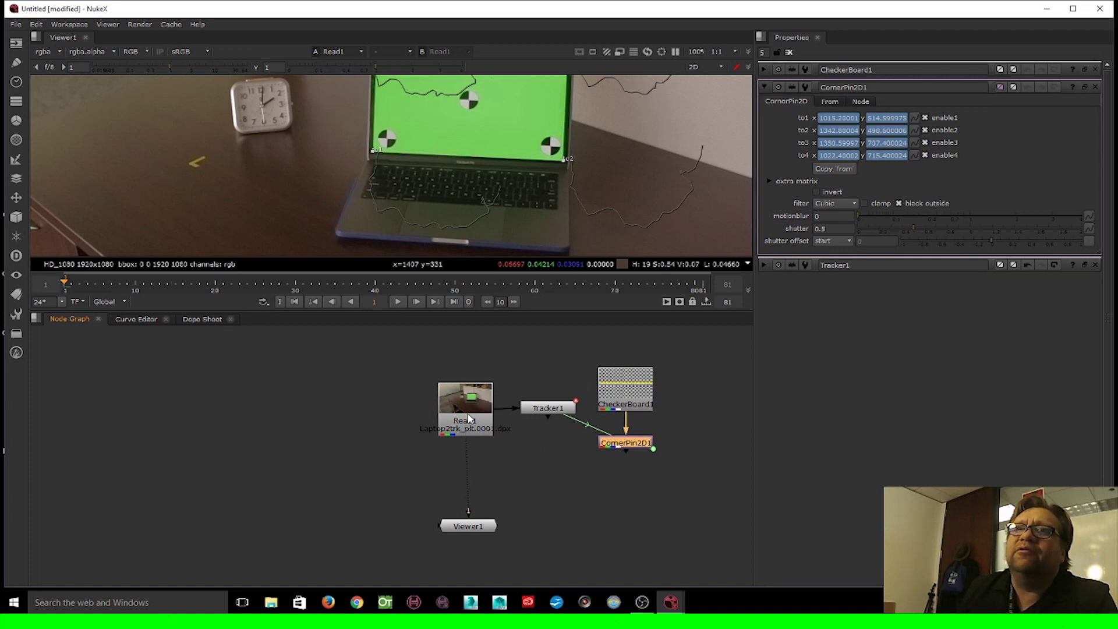
pyautogui.click(581, 469)
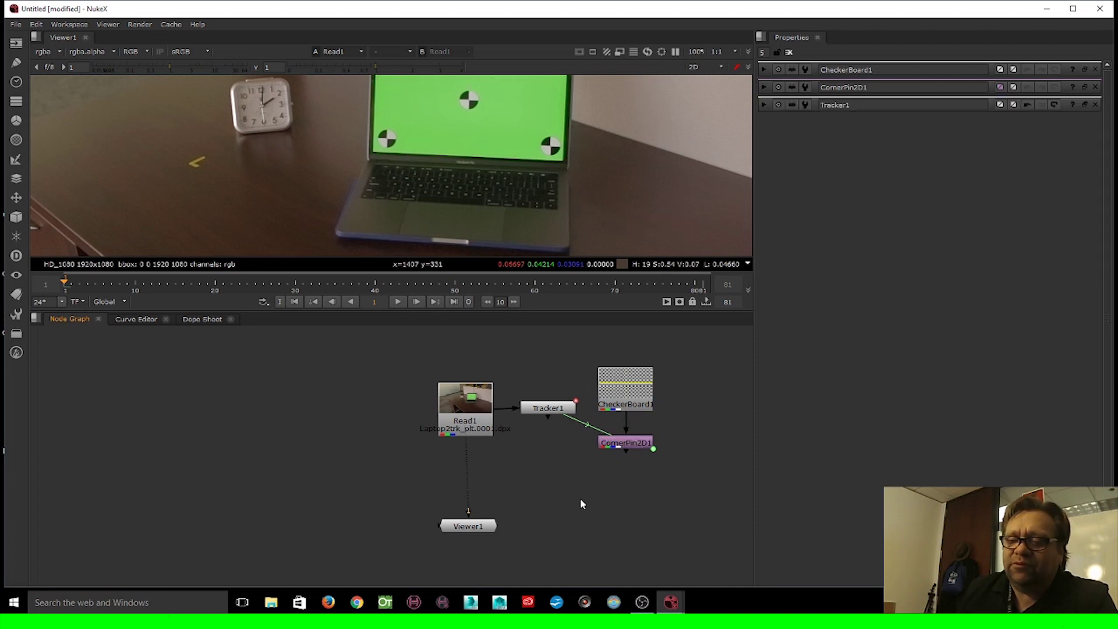
pyautogui.press('o')
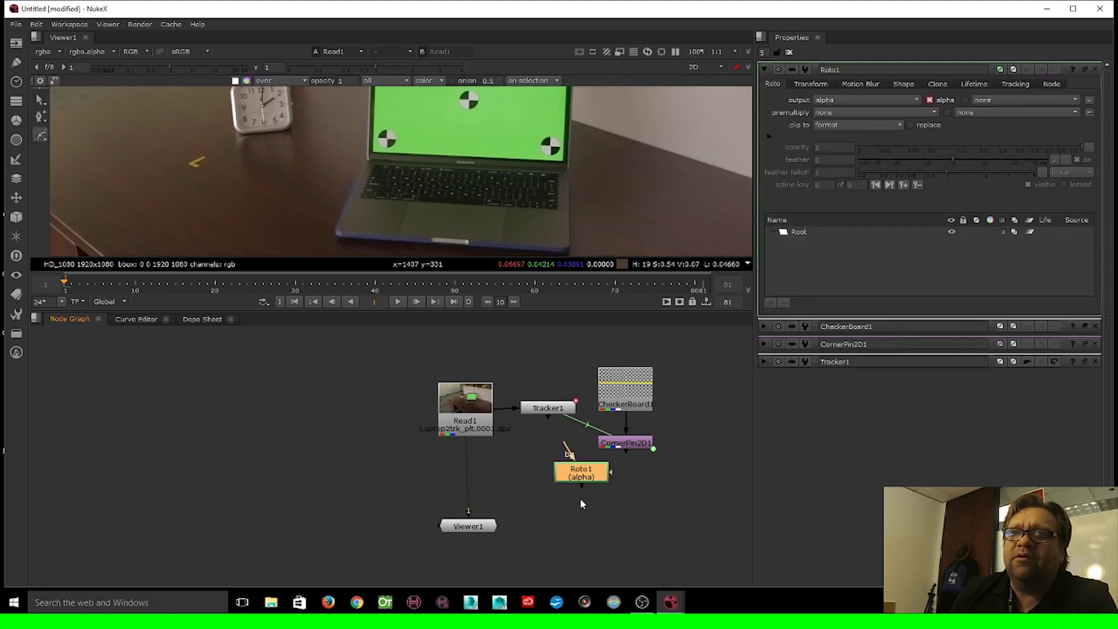
pyautogui.press('Delete')
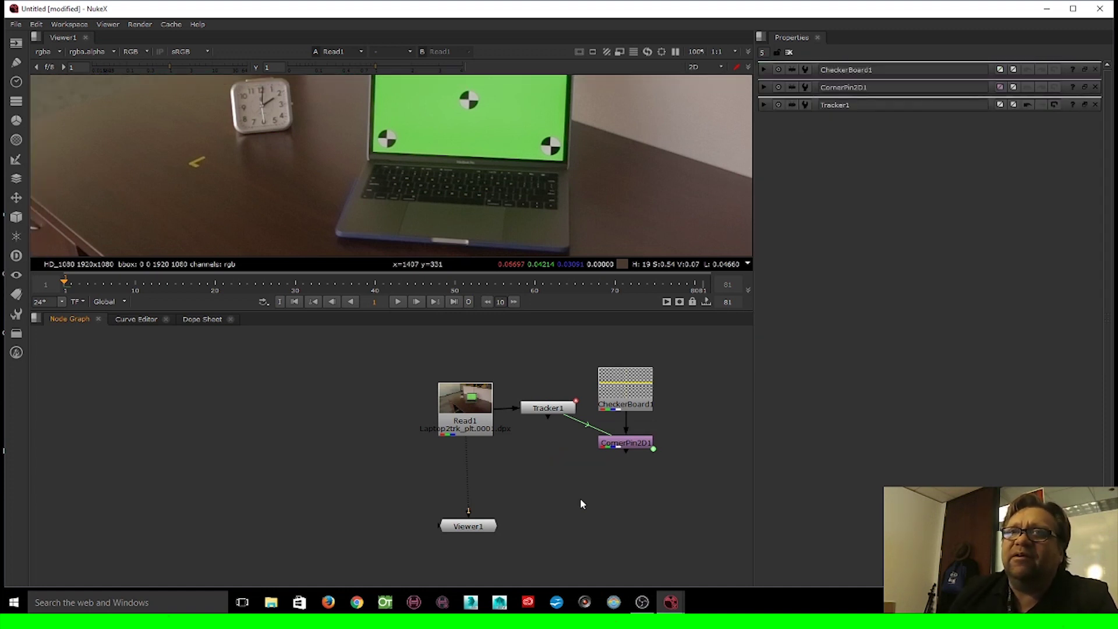
# Add a Merge (over) node with CornerPin2D1 as A and Read1 as B, and show its whole output in the viewer.
pyautogui.press('m')
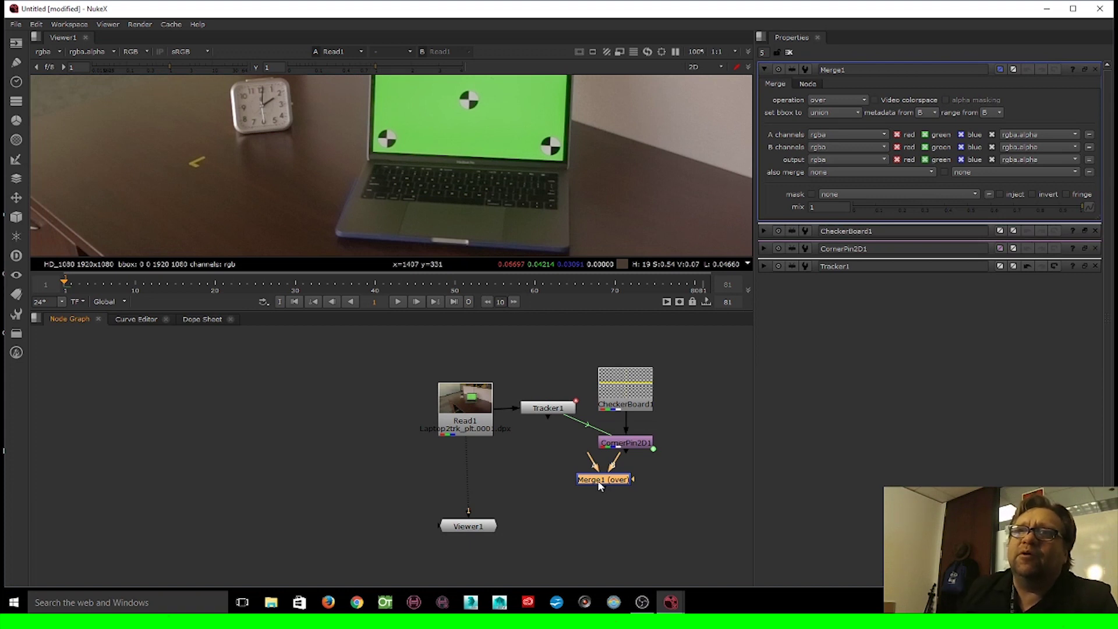
pyautogui.moveTo(600, 482); pyautogui.dragTo(603, 508)
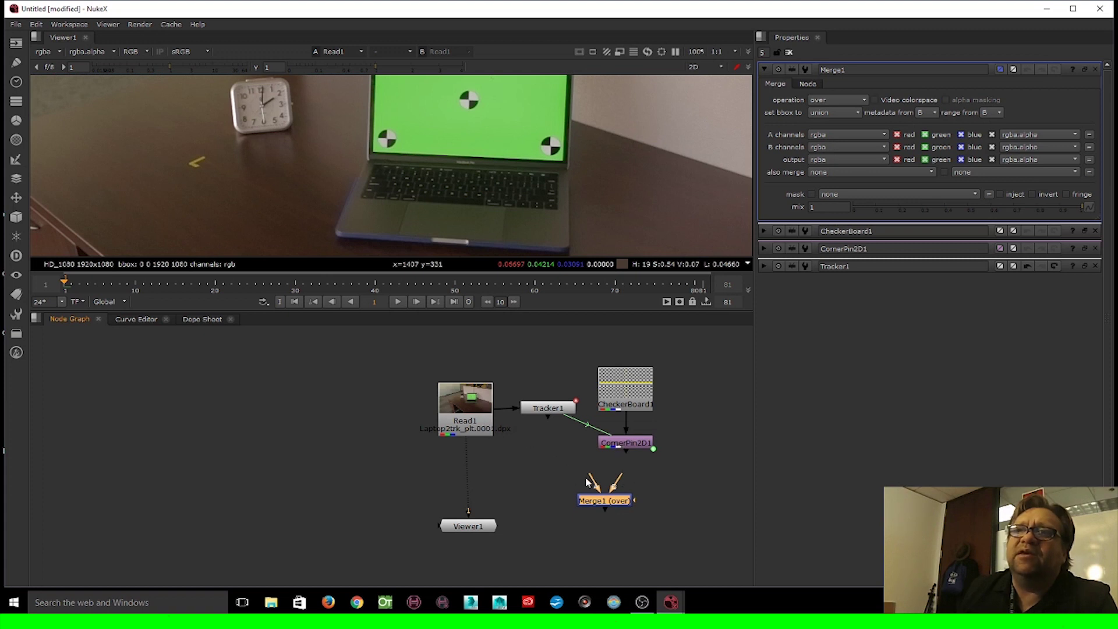
pyautogui.moveTo(616, 480); pyautogui.dragTo(625, 446)
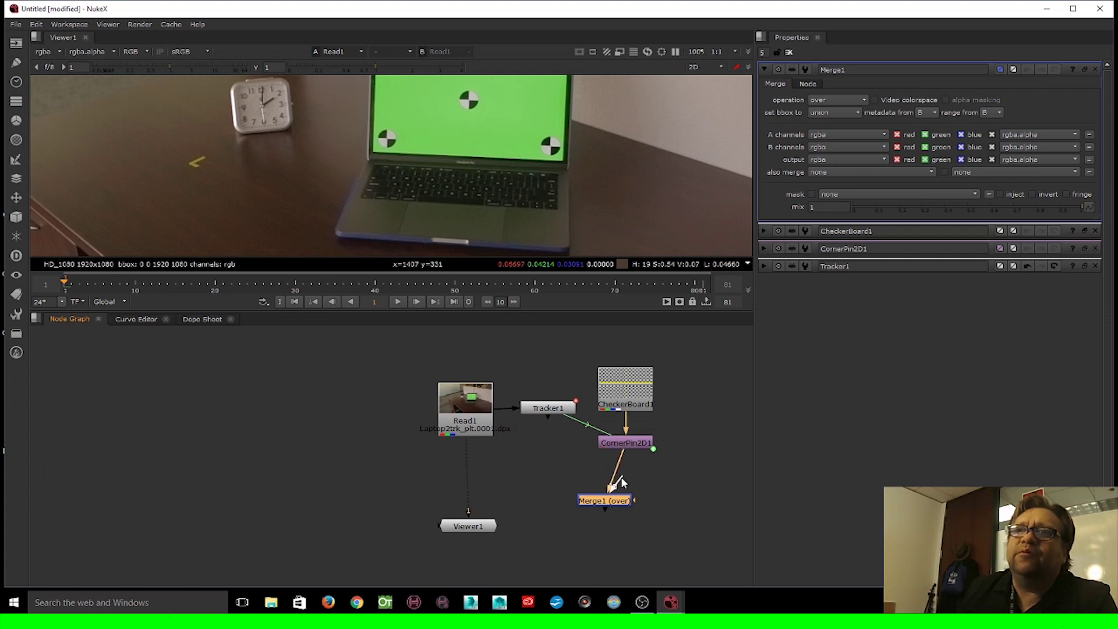
pyautogui.moveTo(591, 484); pyautogui.dragTo(478, 427)
pyautogui.moveTo(606, 502); pyautogui.dragTo(635, 502)
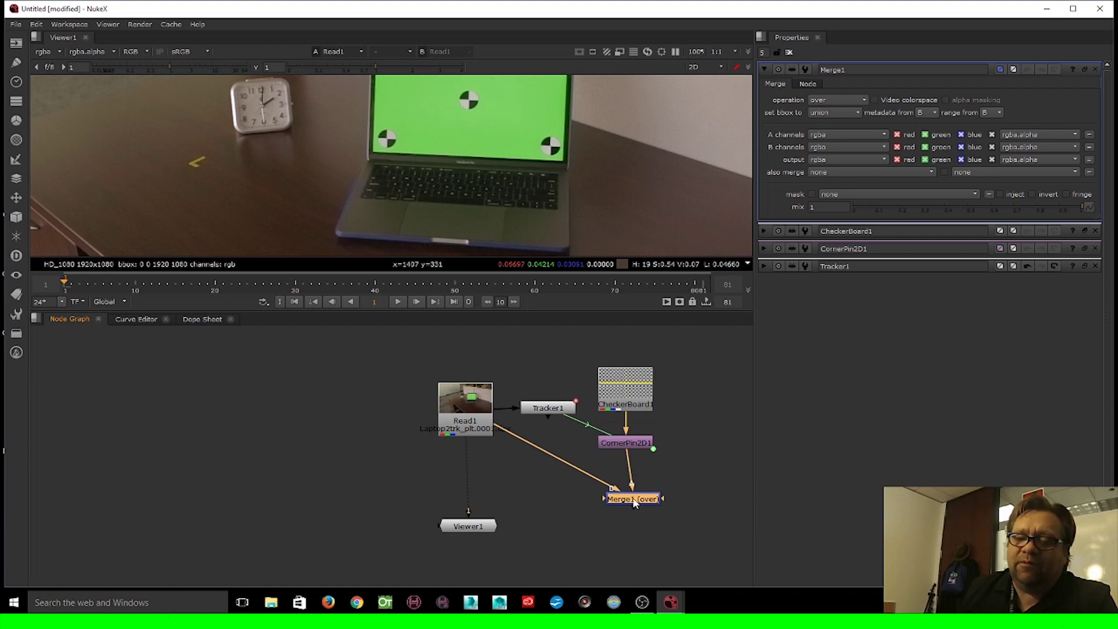
pyautogui.press('1')
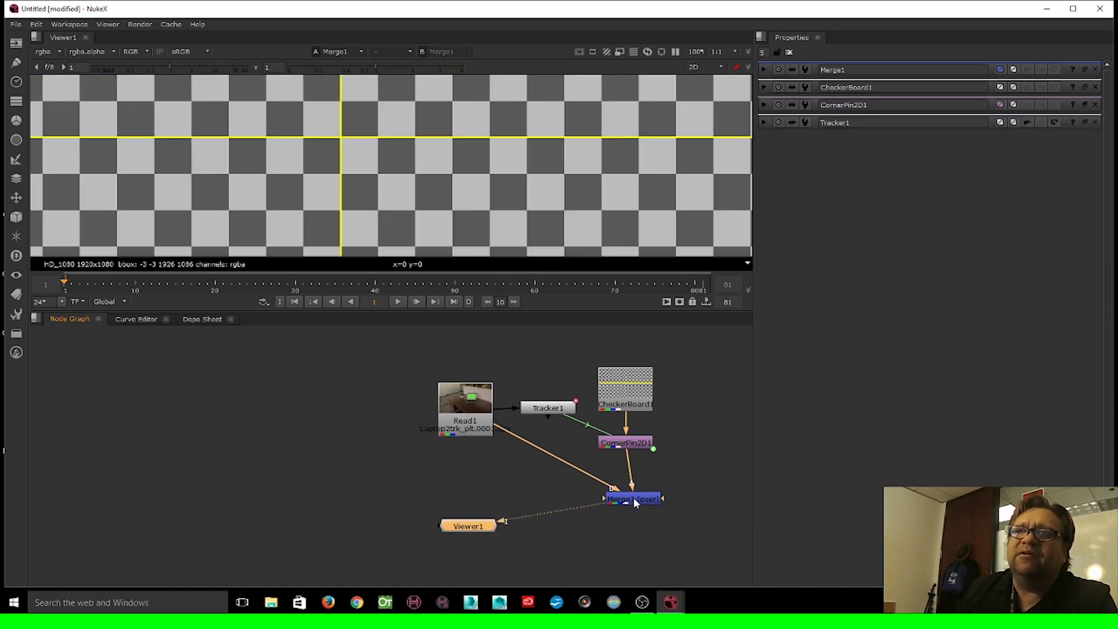
pyautogui.scroll(-8, 536, 217)
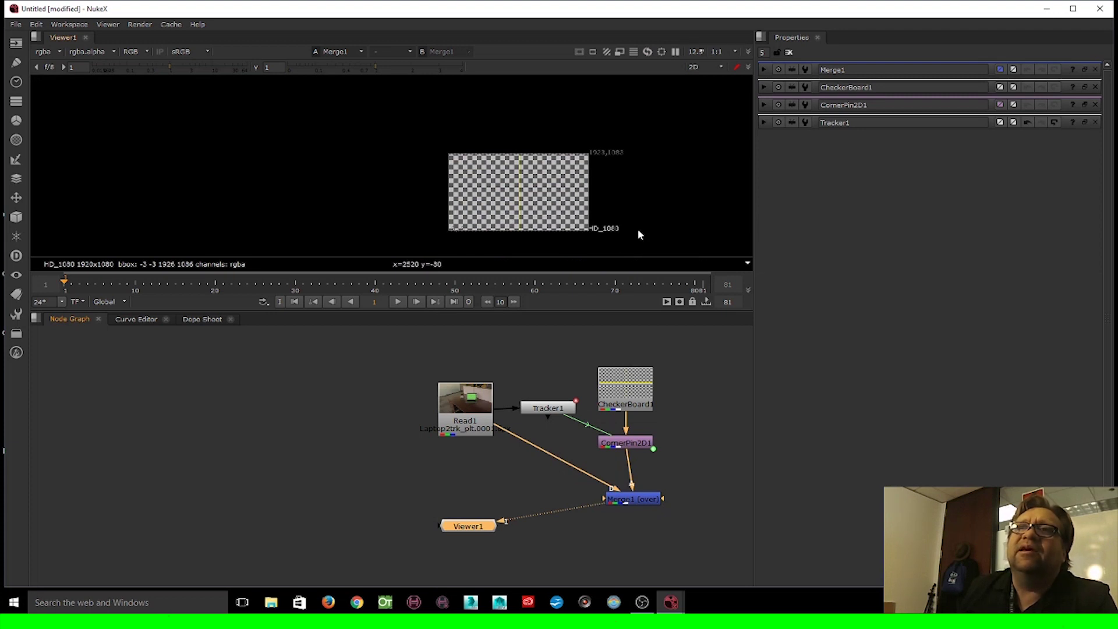
# Set CornerPin2D1's From corners to the input's full frame.
pyautogui.scroll(3, 630, 449)
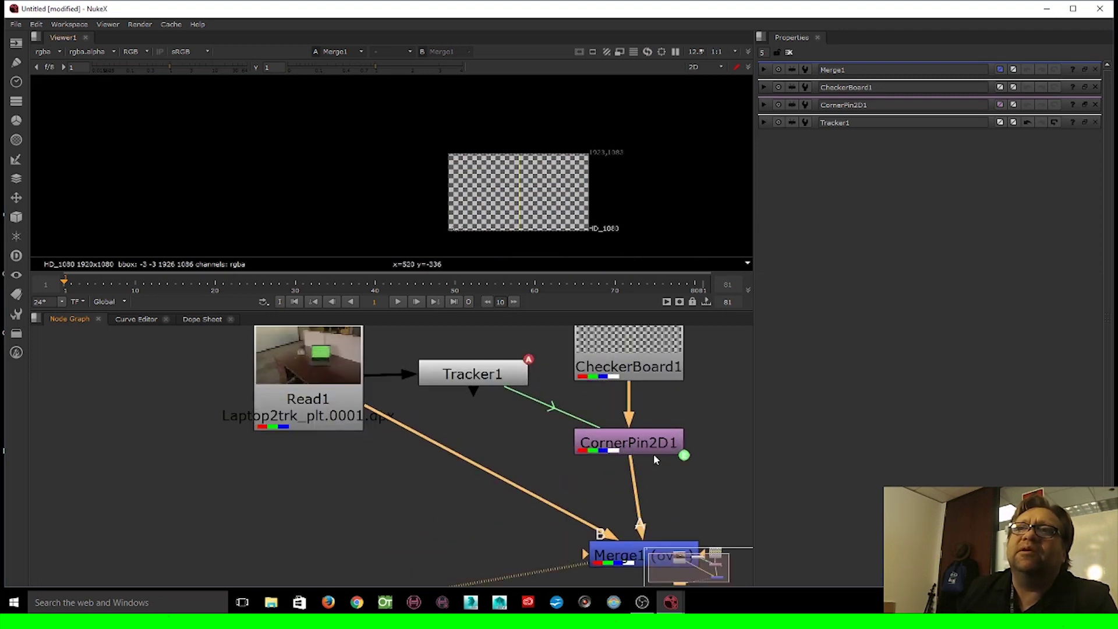
pyautogui.scroll(-2, 630, 453)
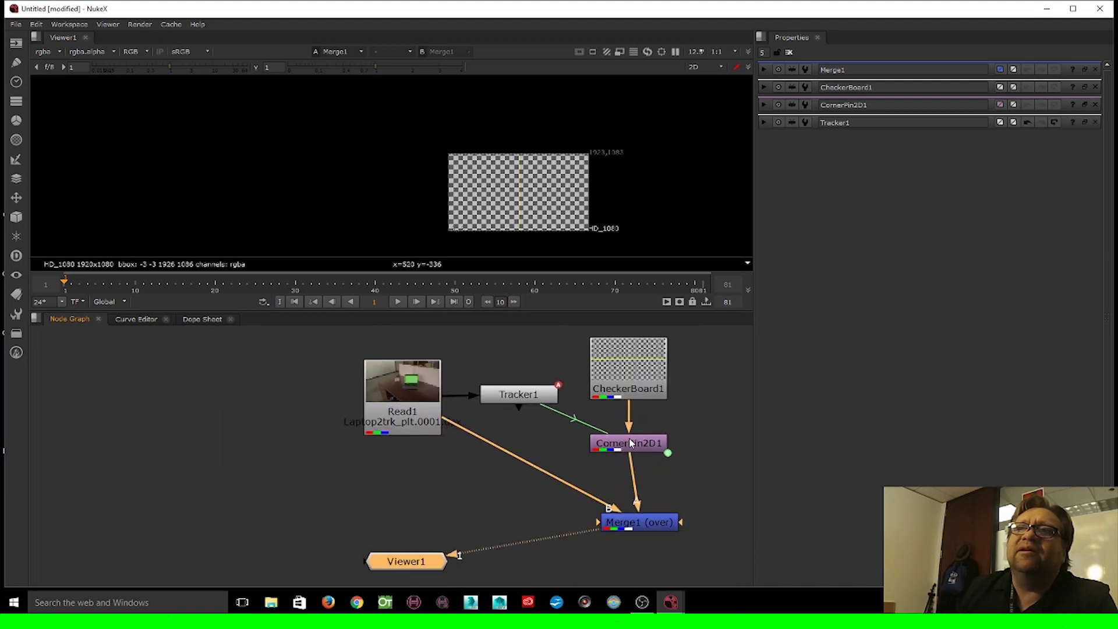
pyautogui.doubleClick(630, 446)
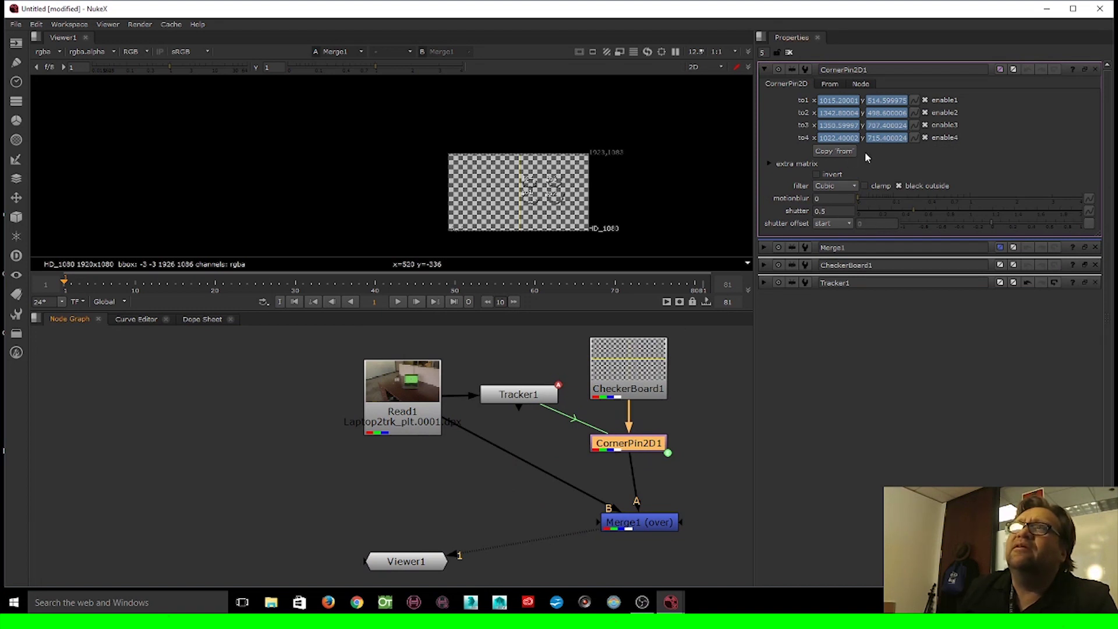
pyautogui.click(829, 85)
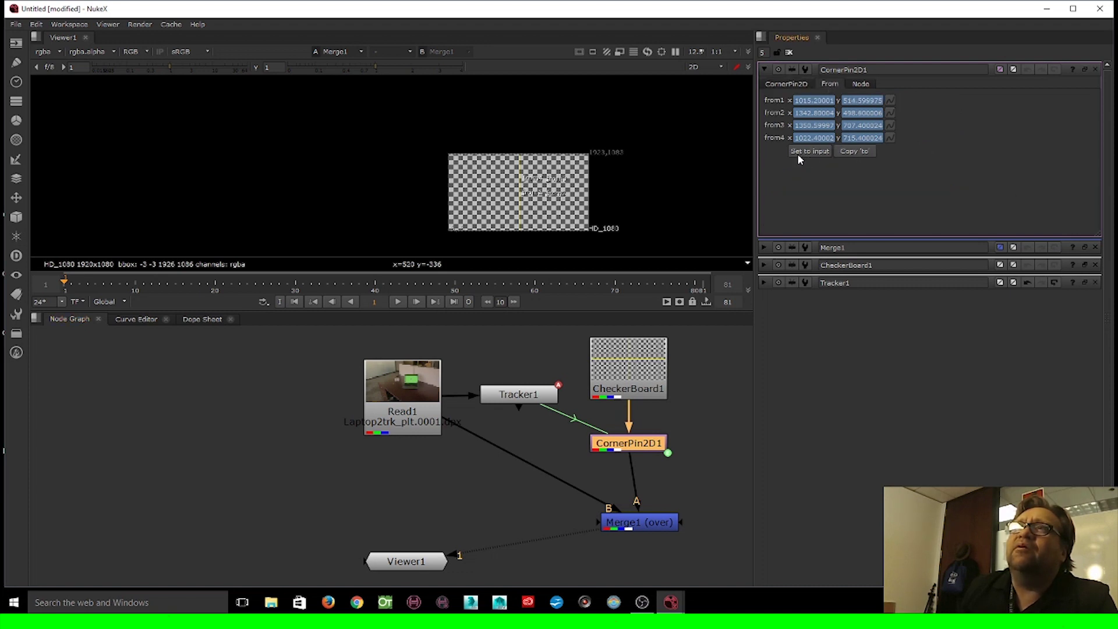
pyautogui.click(798, 151)
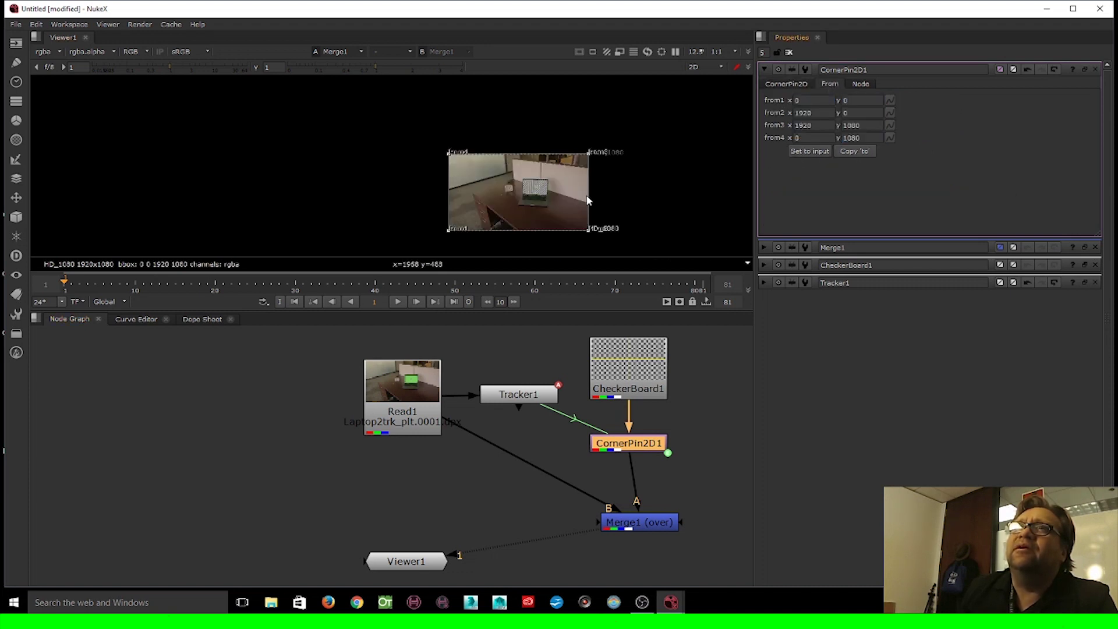
# Examine full-size how the corner-pinned checkerboard fits the laptop screen, then restore the full workspace layout.
pyautogui.press('space')
pyautogui.scroll(4, 542, 303)
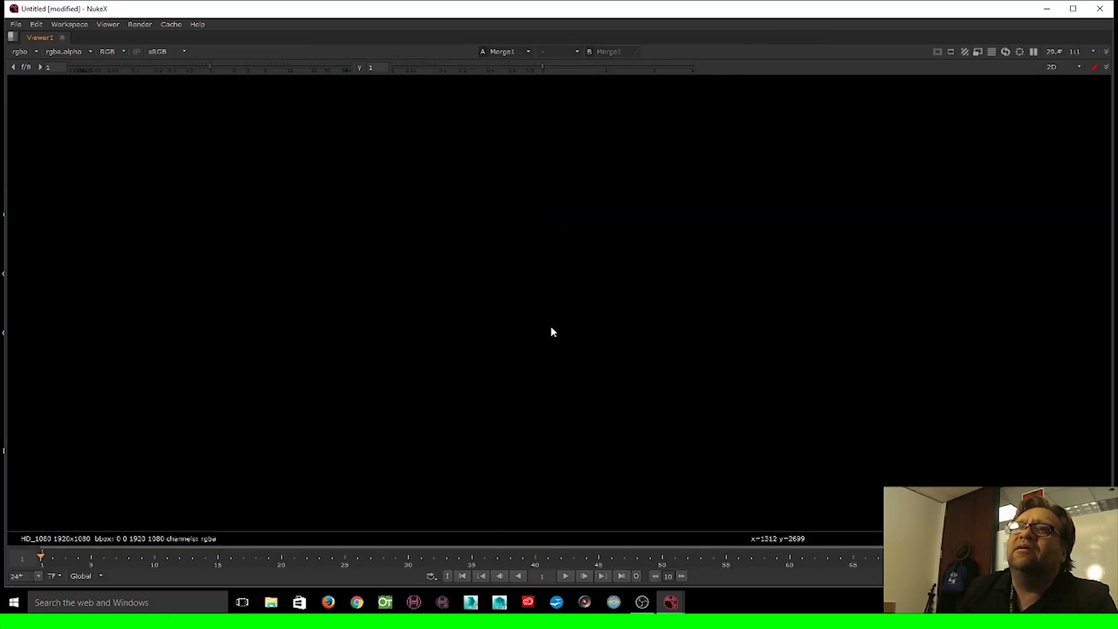
pyautogui.scroll(7, 603, 424)
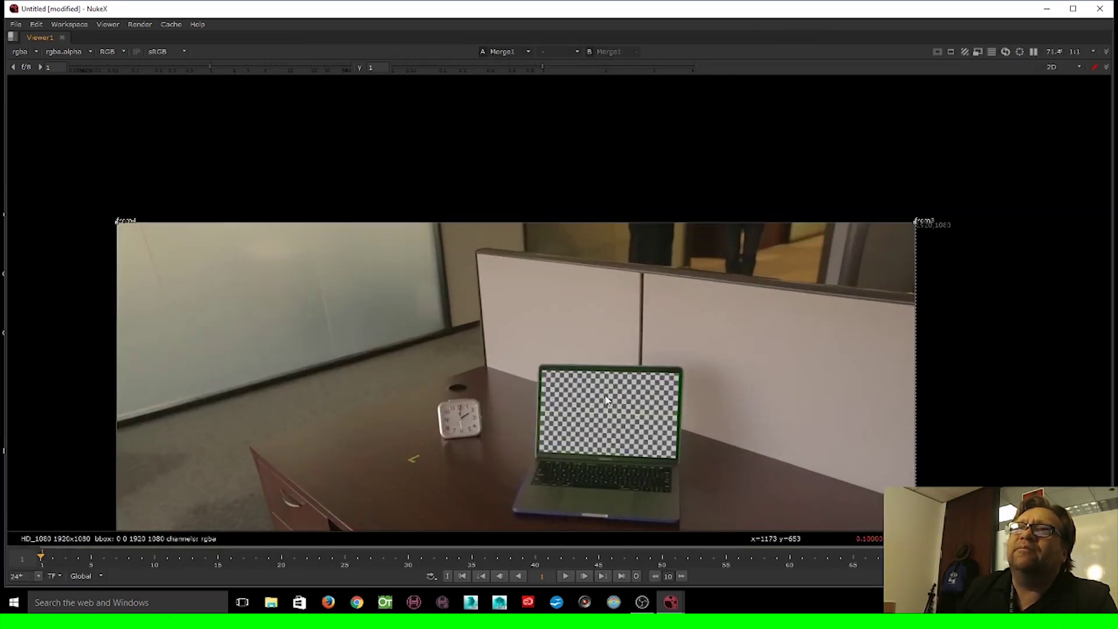
pyautogui.scroll(1, 634, 333)
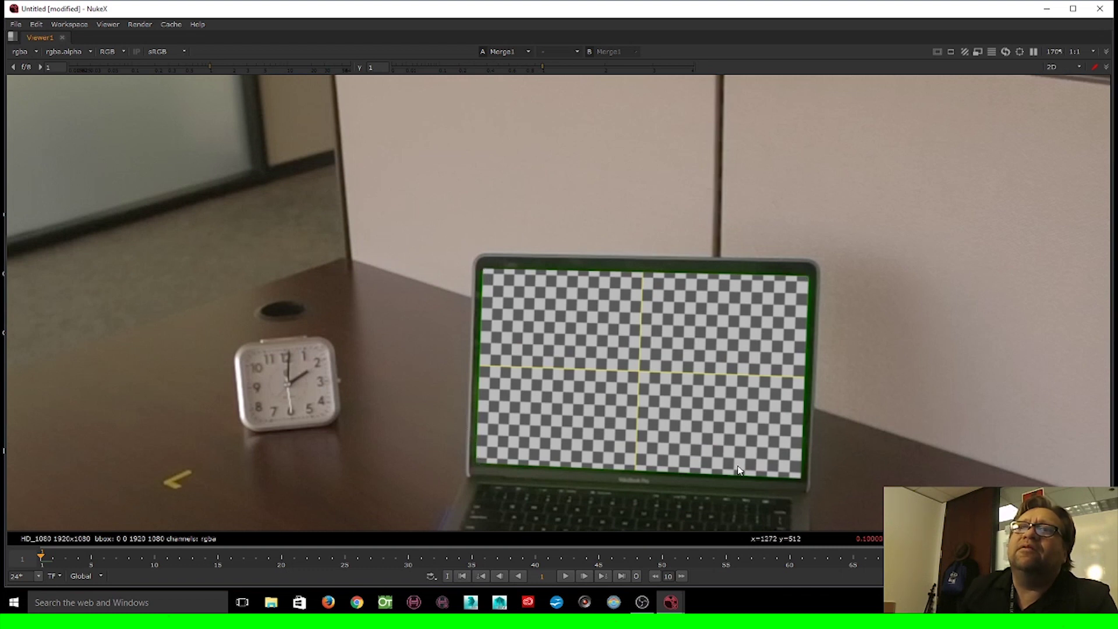
pyautogui.scroll(-4, 793, 480)
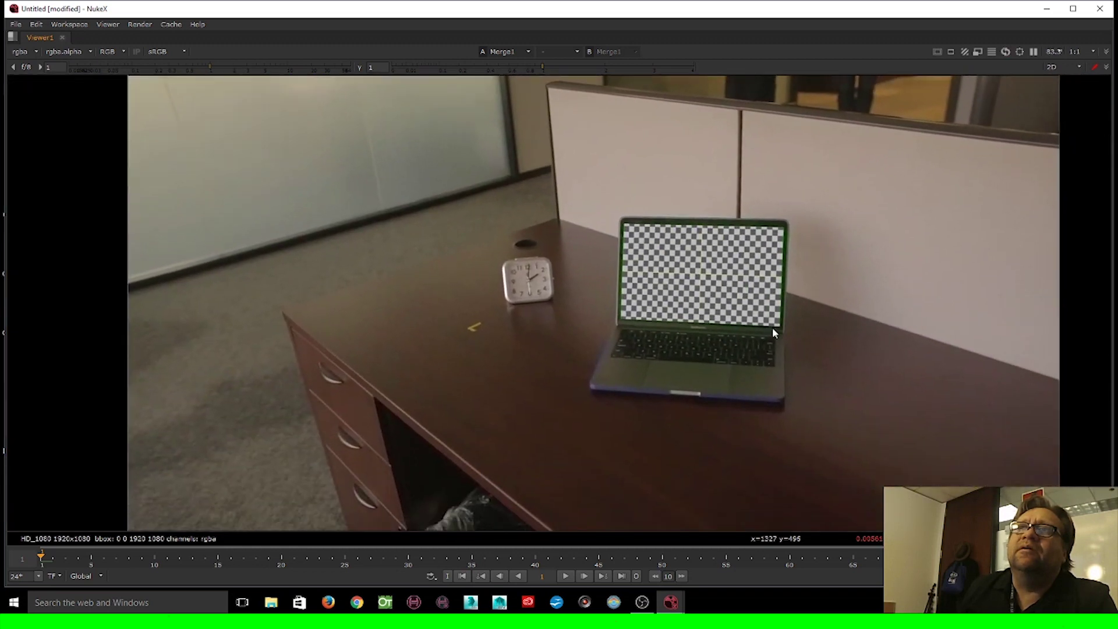
pyautogui.press('space')
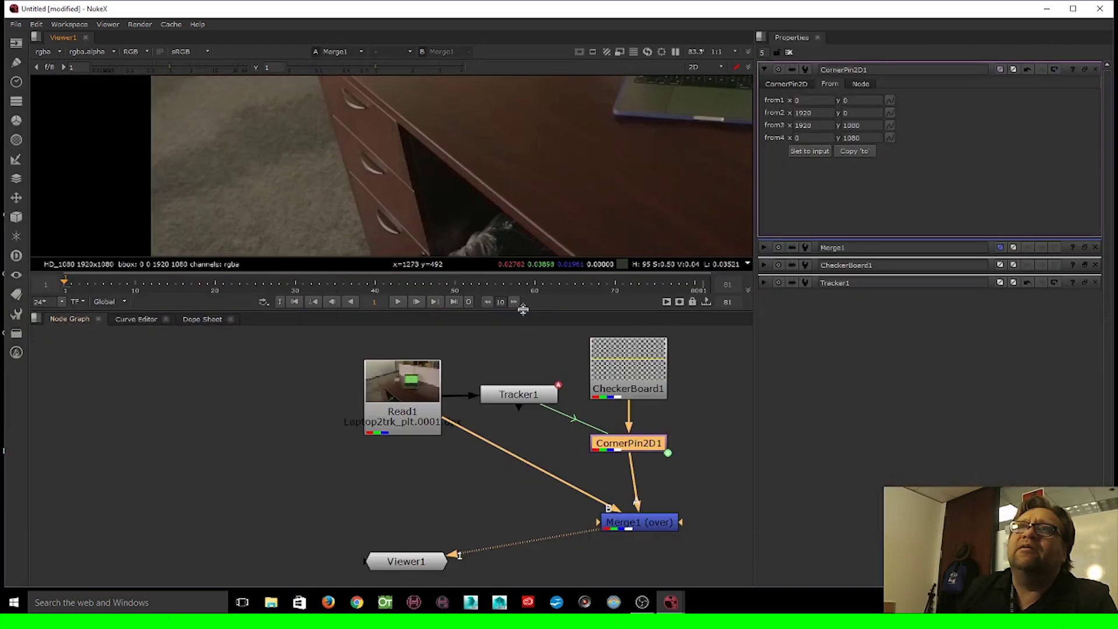
# Play back the composite in an enlarged viewer pane to check that the checkerboard sticks to the laptop screen.
pyautogui.moveTo(519, 187); pyautogui.dragTo(489, 222)
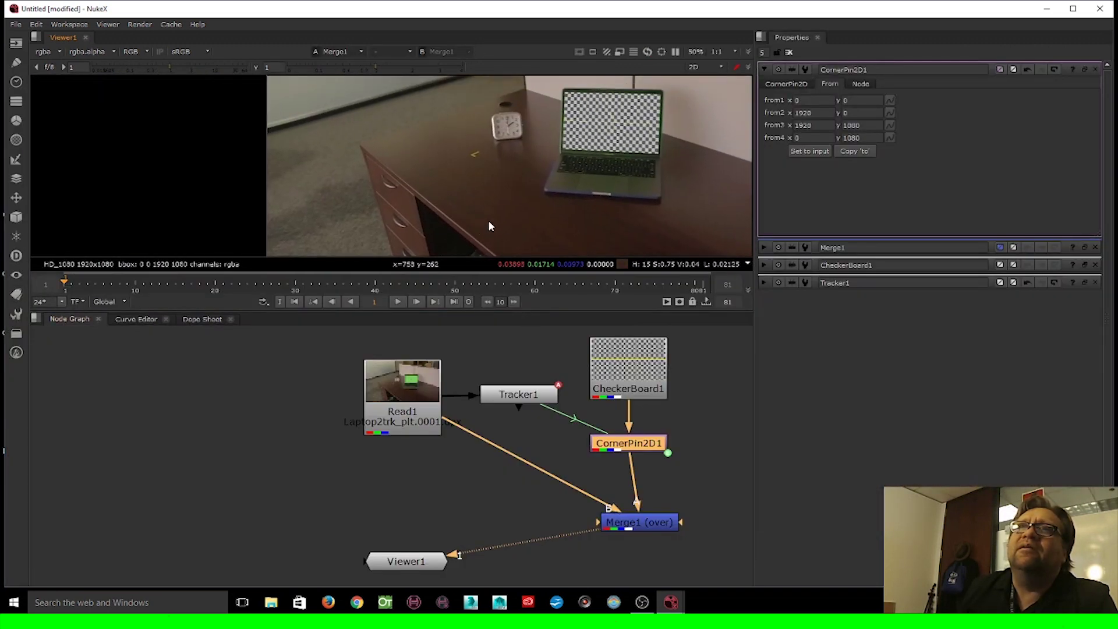
pyautogui.click(396, 304)
pyautogui.moveTo(395, 312); pyautogui.dragTo(392, 466)
pyautogui.scroll(5, 403, 319)
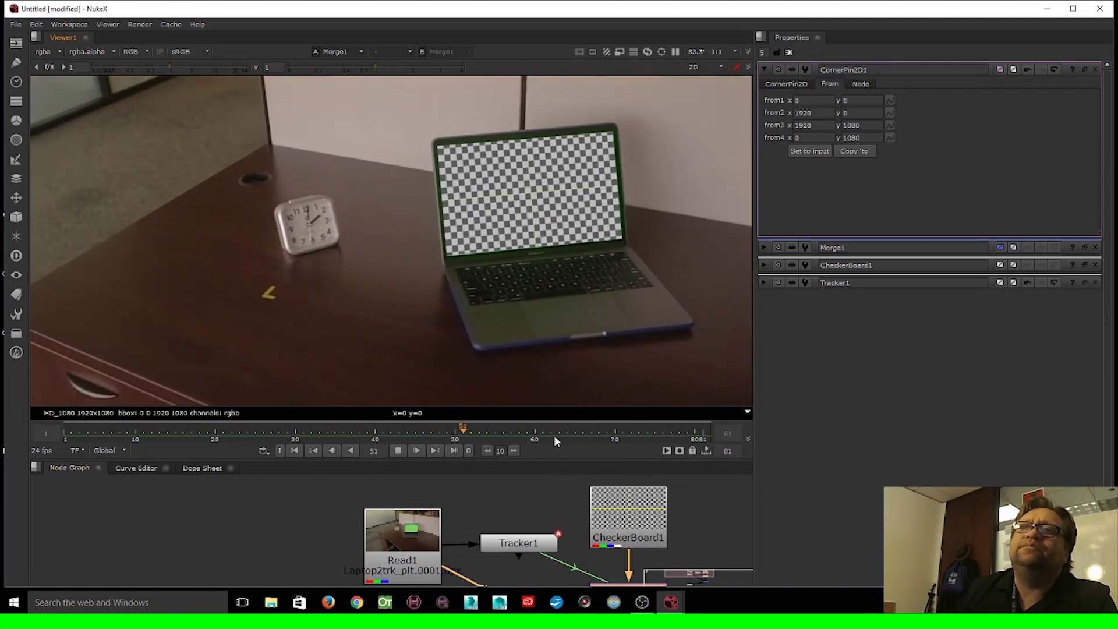
# Read in the BUSLONDON.####.png 125-300 image sequence from the Bus Footage folder on the desktop.
pyautogui.scroll(-3, 559, 512)
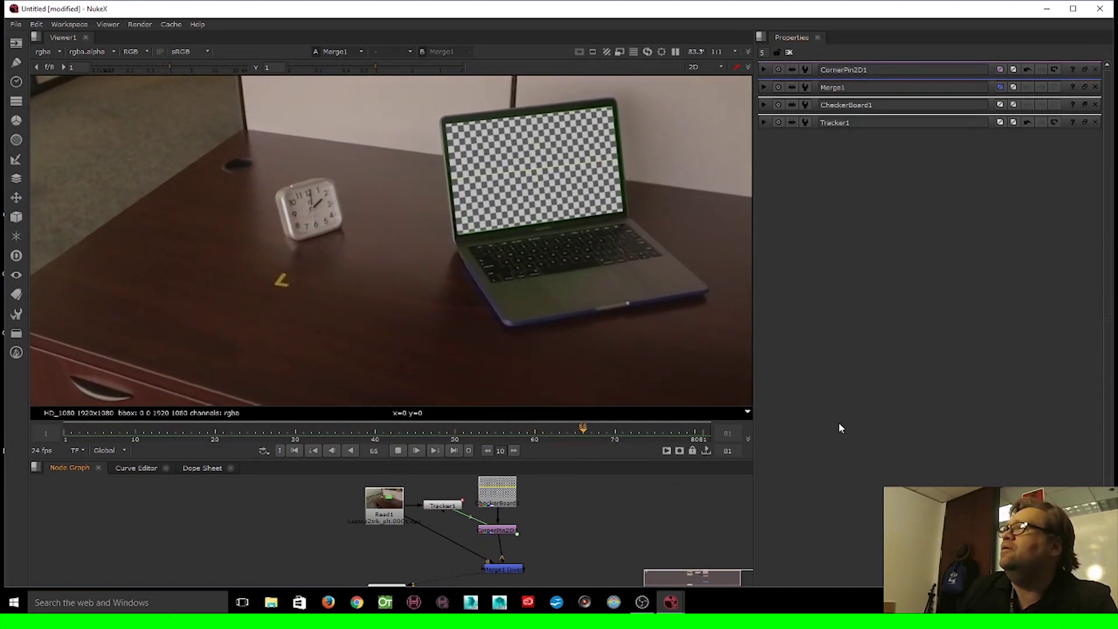
pyautogui.press('r')
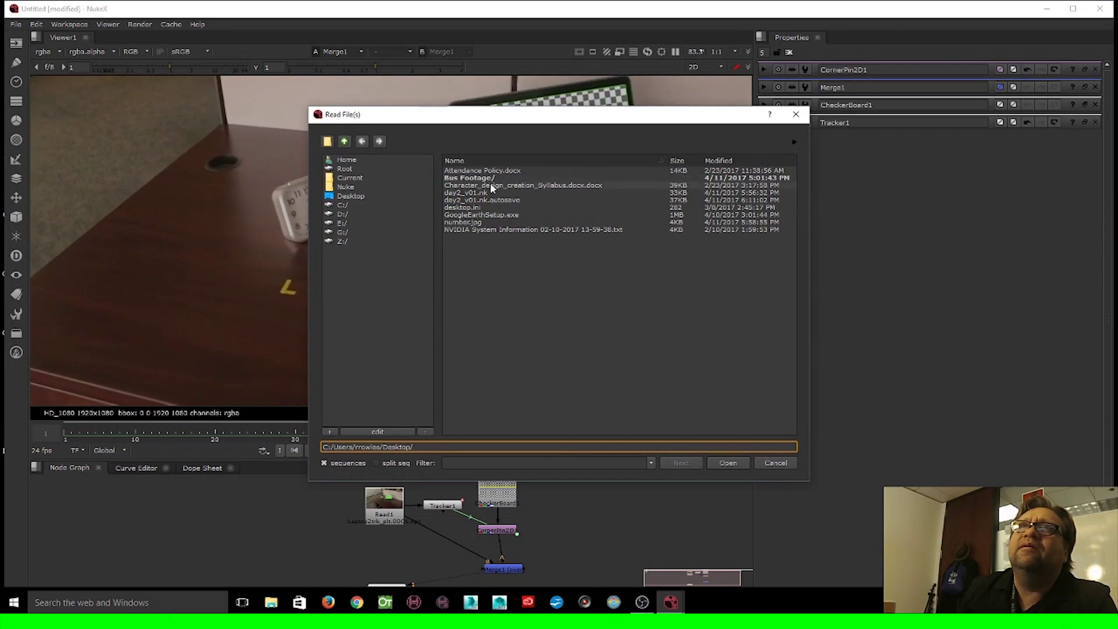
pyautogui.doubleClick(448, 178)
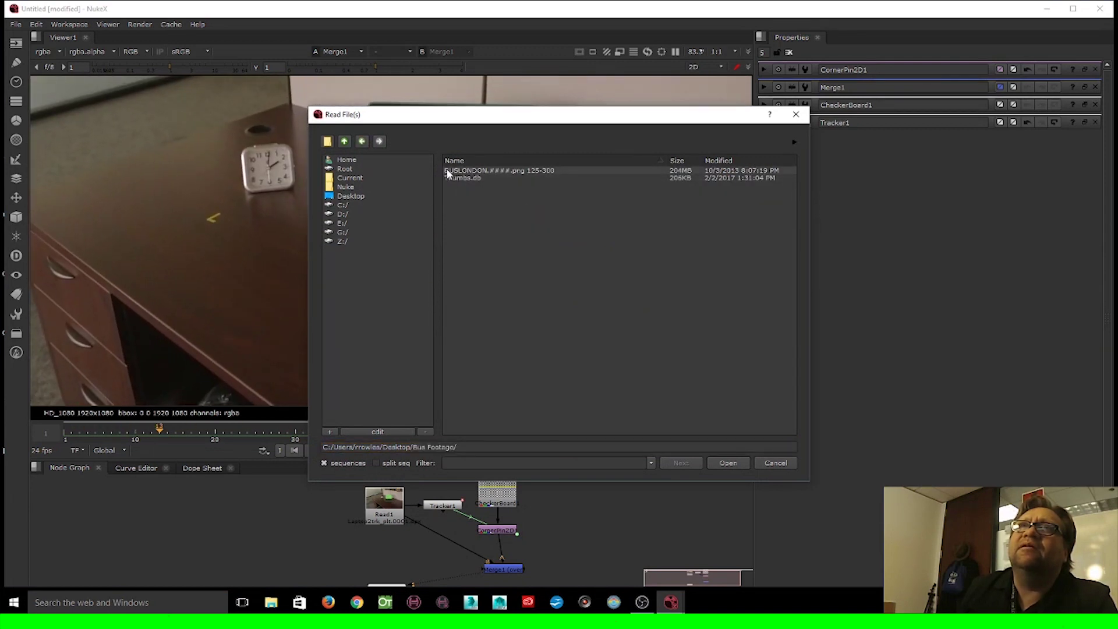
pyautogui.click(459, 171)
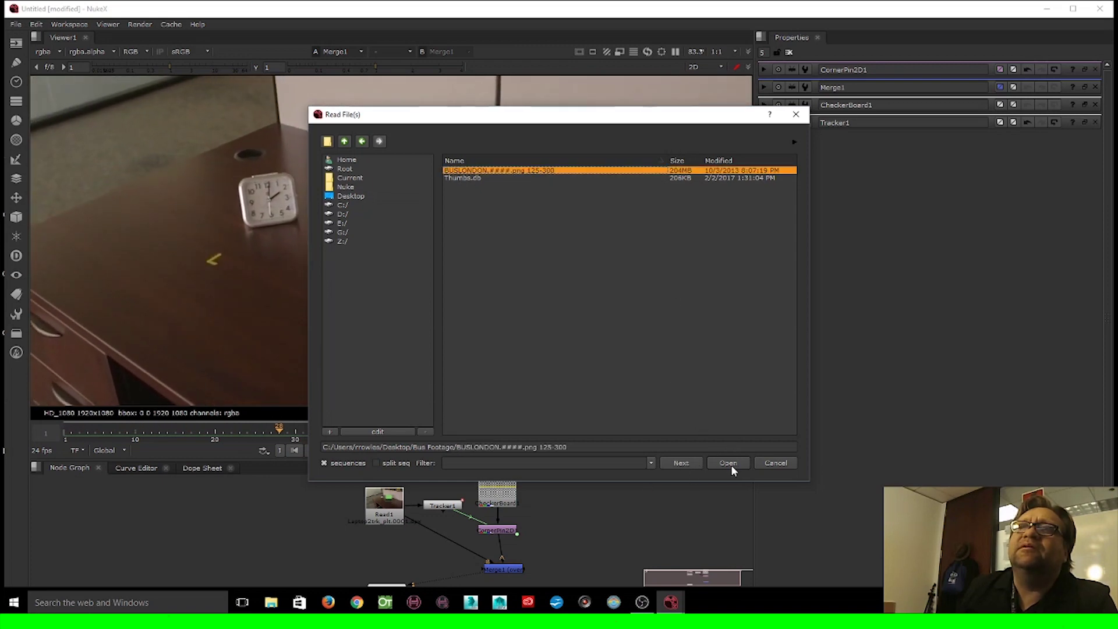
pyautogui.click(727, 463)
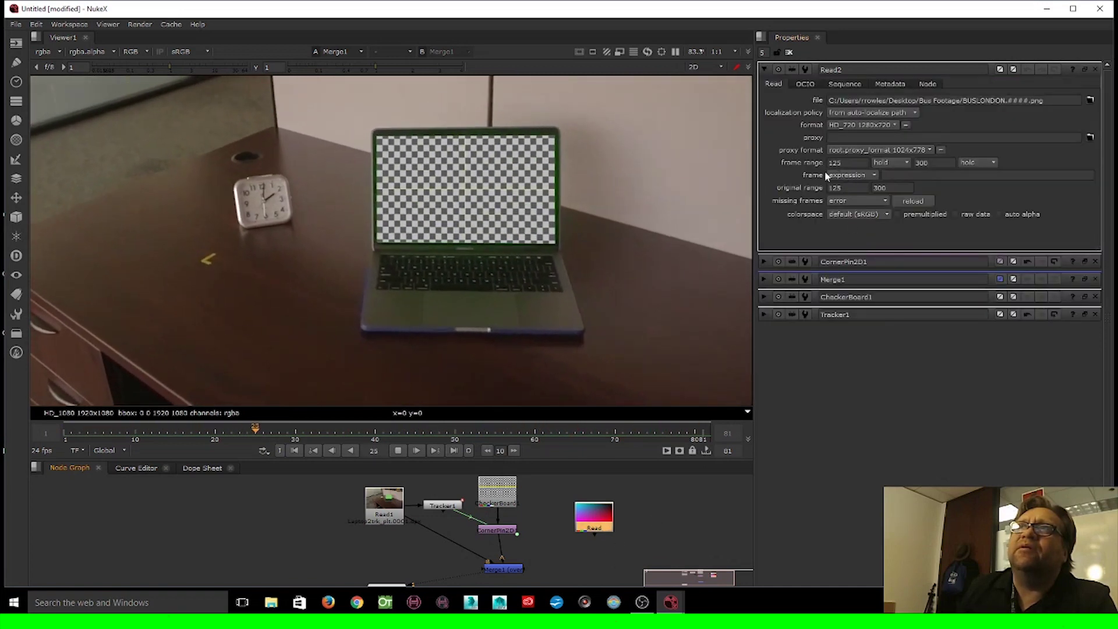
# Move the bus footage Read2 node clear of the other nodes and add a TimeOffset node below it.
pyautogui.moveTo(594, 521); pyautogui.dragTo(606, 496)
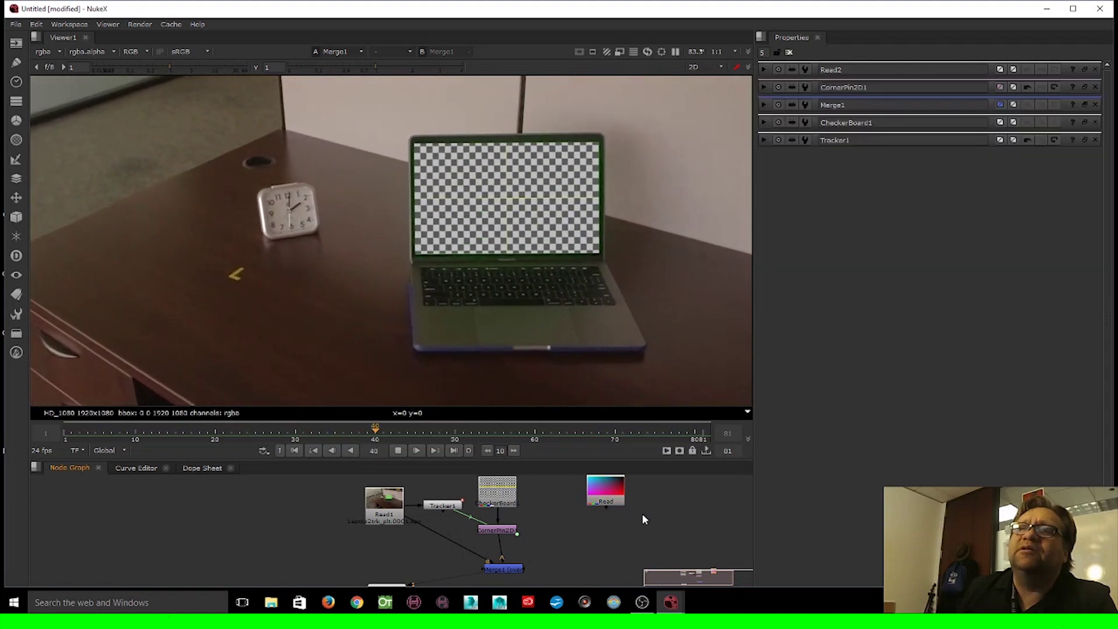
pyautogui.doubleClick(610, 504)
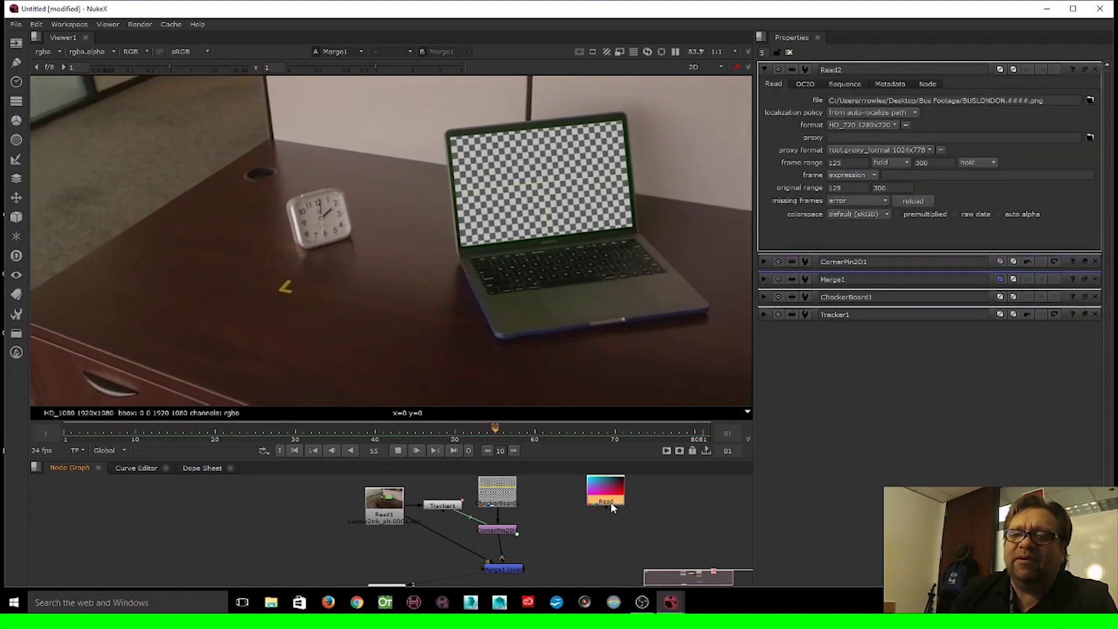
pyautogui.press('Tab')
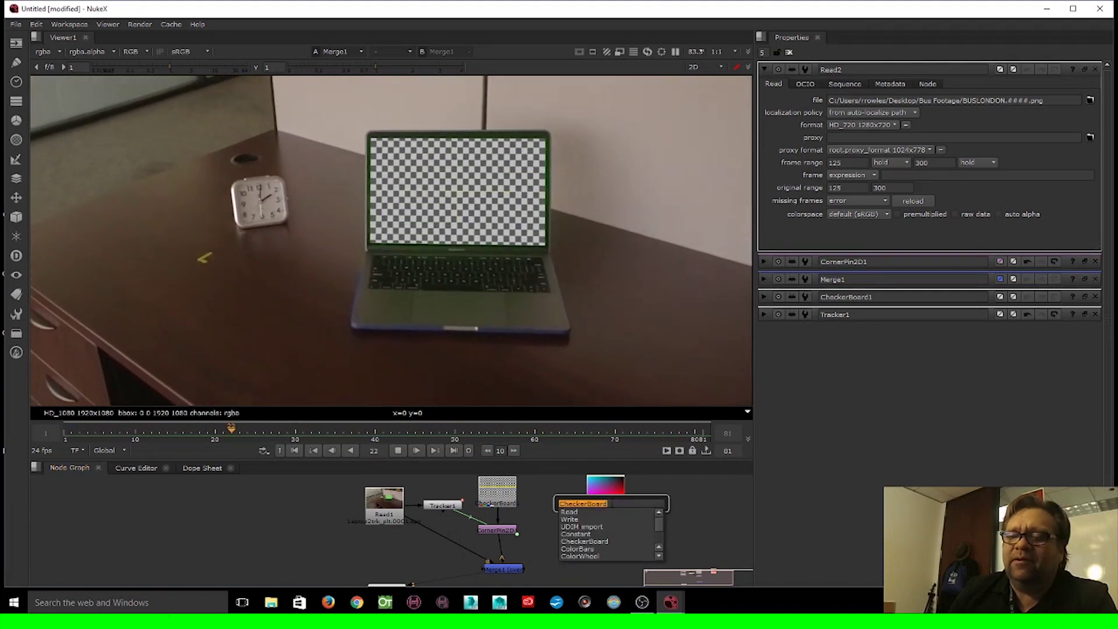
pyautogui.write('time')
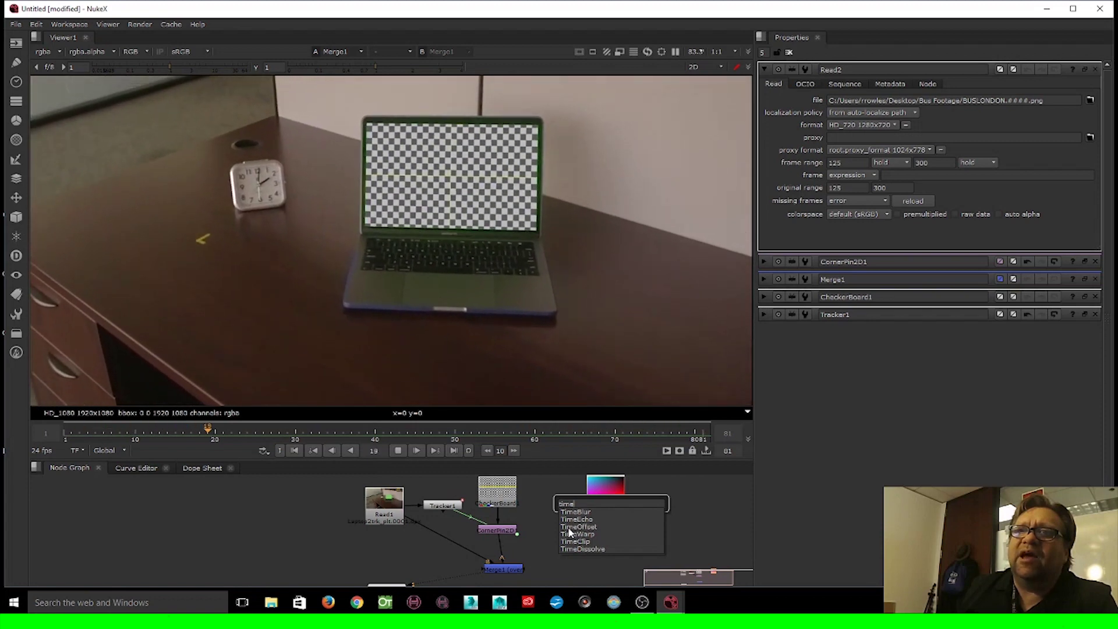
pyautogui.click(570, 526)
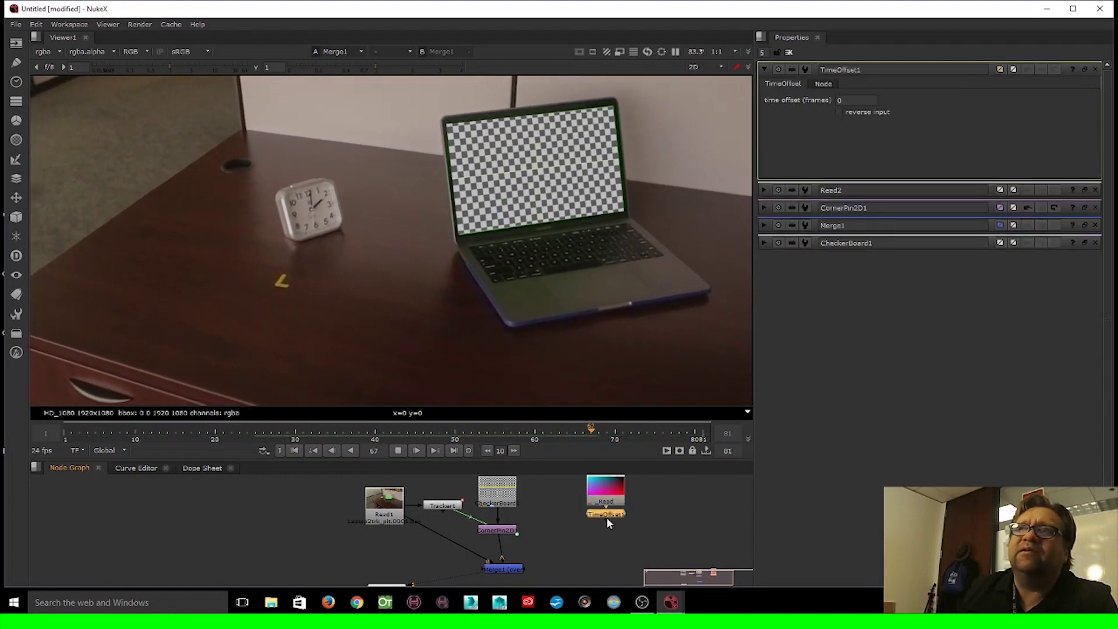
# Check Read2's frame range and set TimeOffset1's time offset to -125 frames.
pyautogui.doubleClick(606, 490)
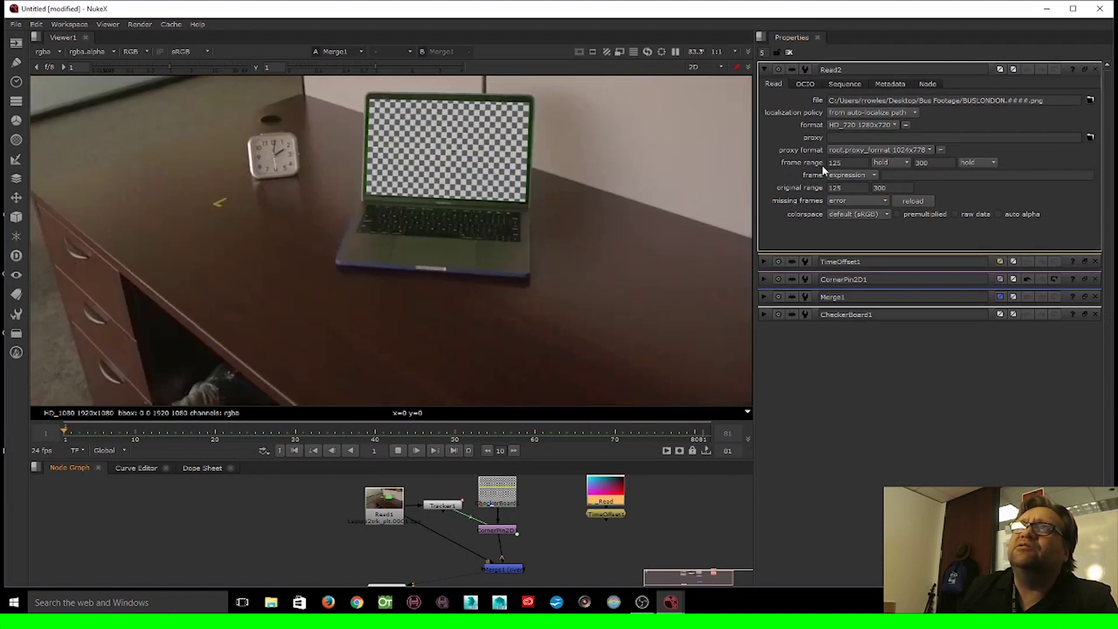
pyautogui.doubleClick(605, 513)
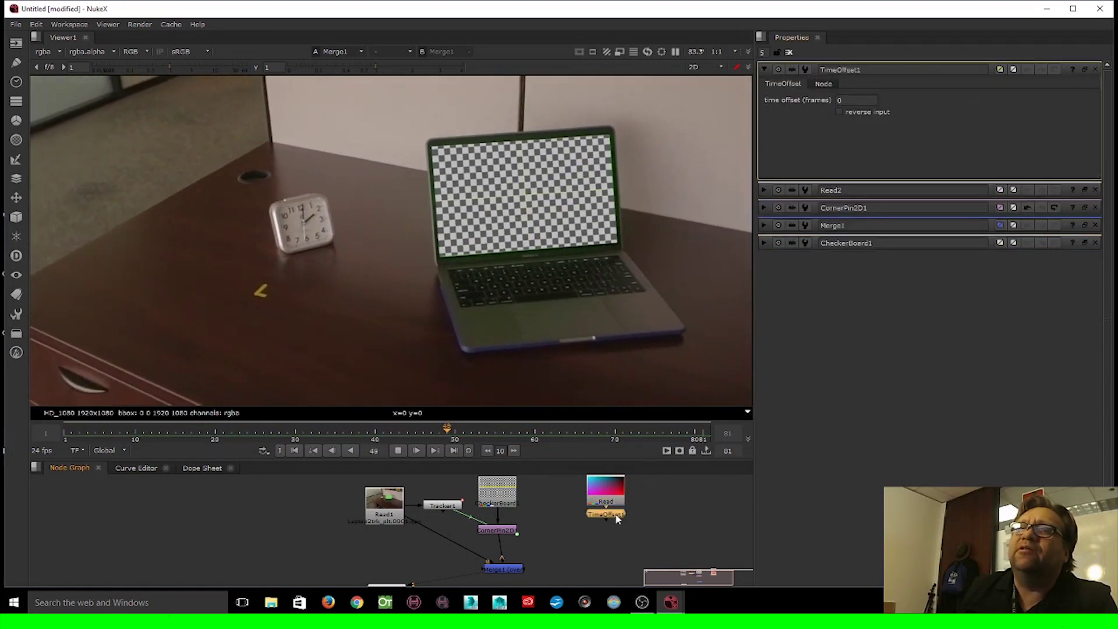
pyautogui.click(852, 99)
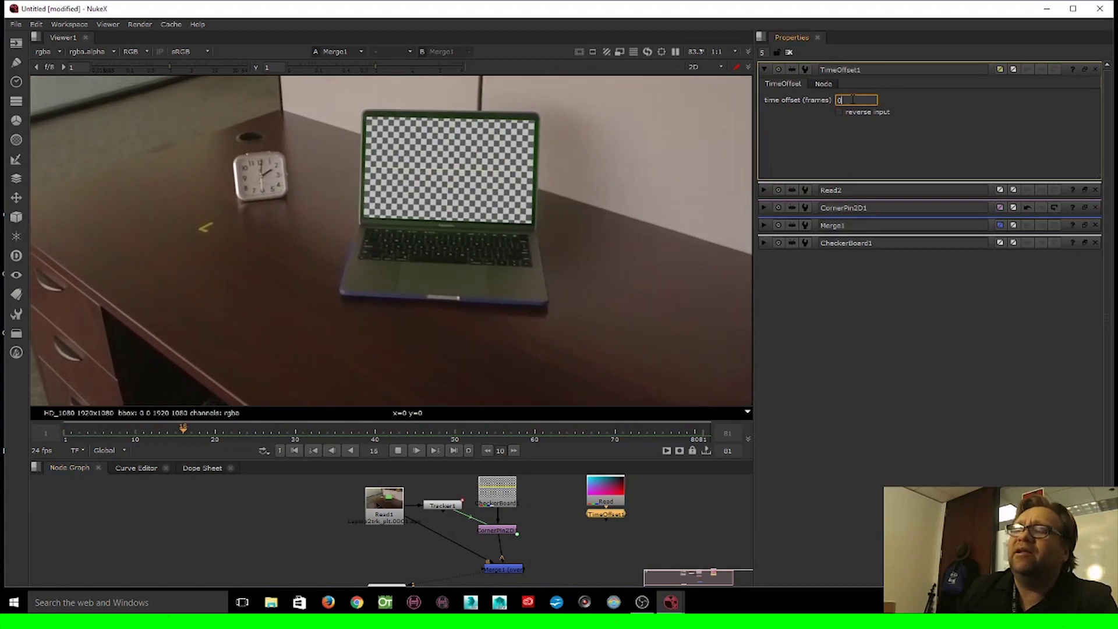
pyautogui.write('-12')
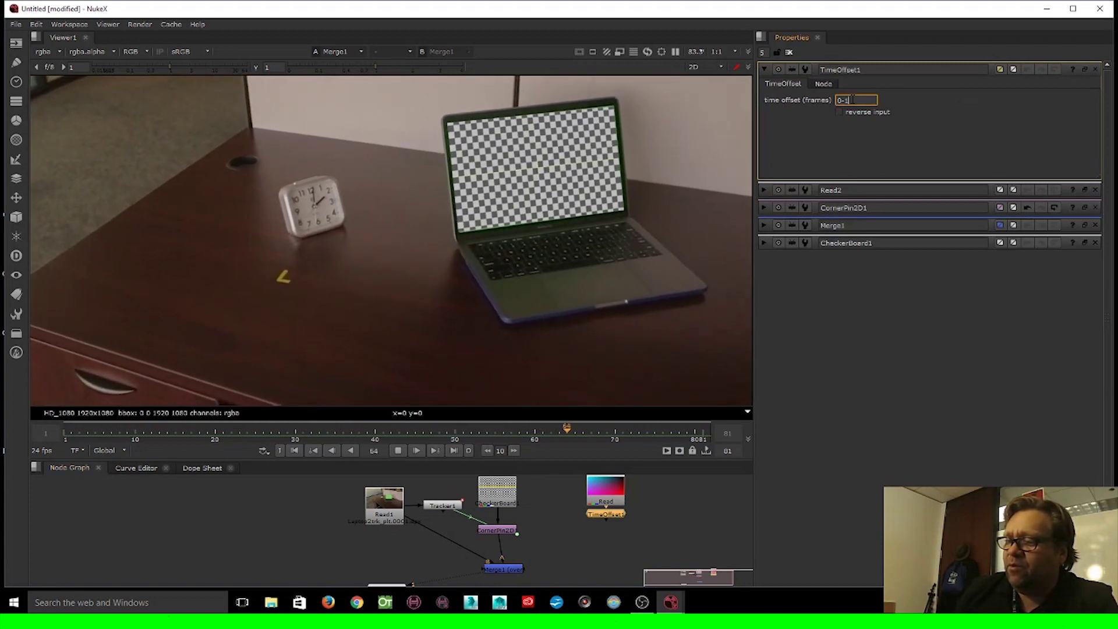
pyautogui.write('5')
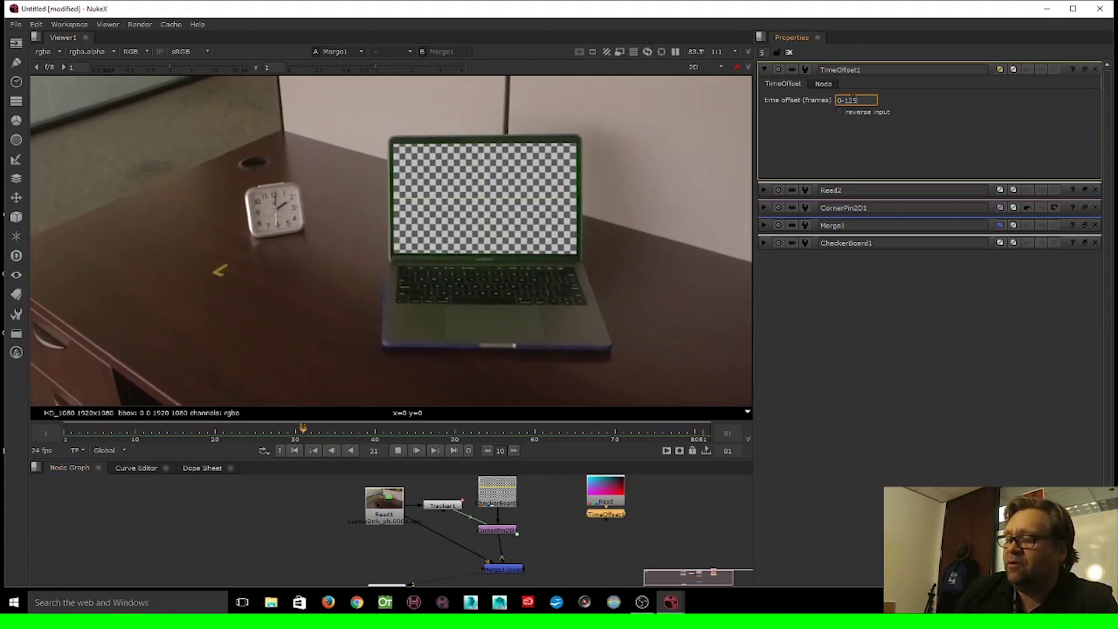
pyautogui.press('Return')
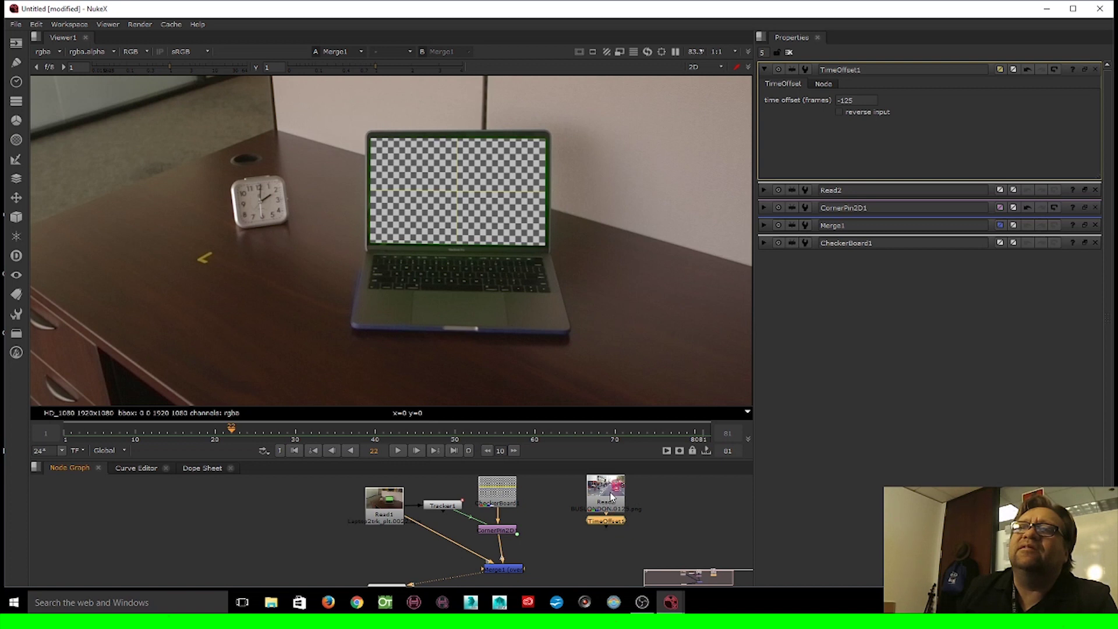
# Rewire CornerPin2D1's input from CheckerBoard1 to TimeOffset1 in the enlarged node graph, then restore the full workspace layout.
pyautogui.click(597, 525)
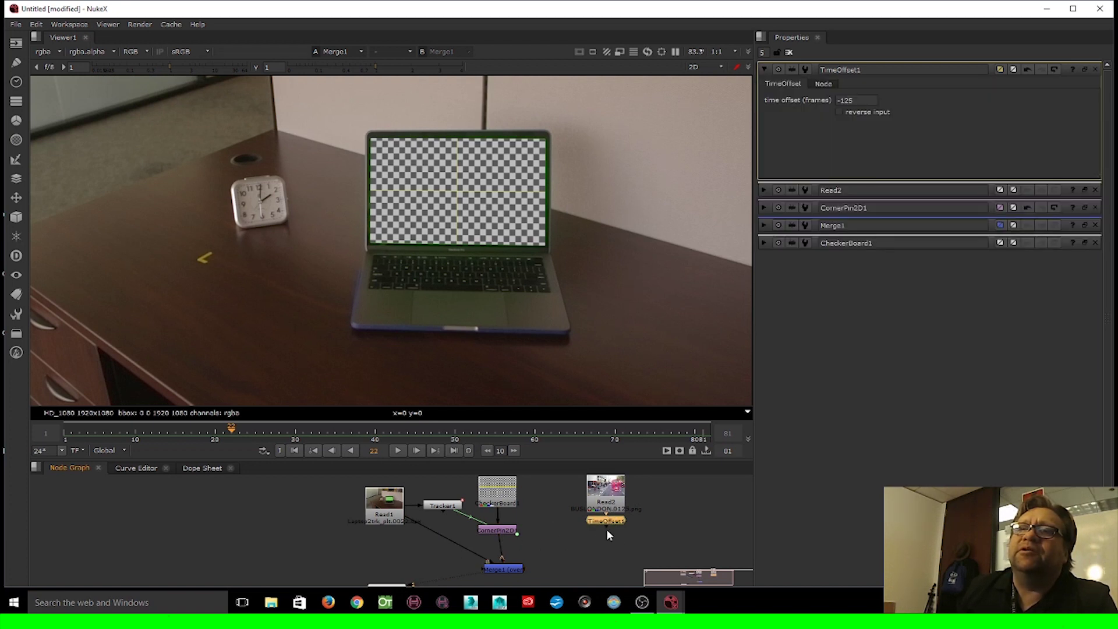
pyautogui.click(506, 529)
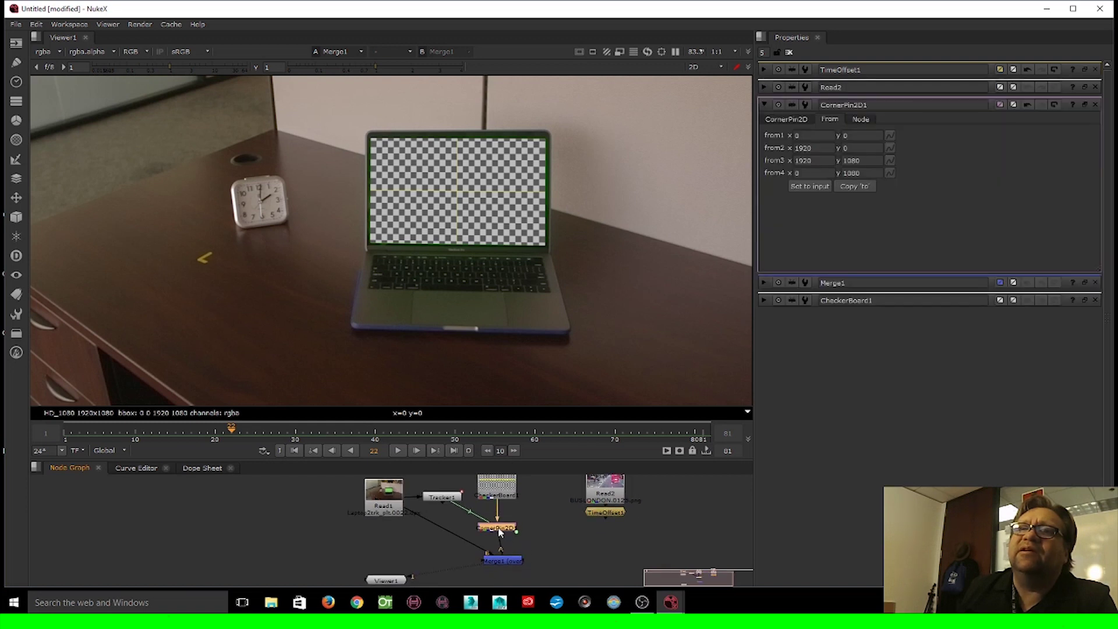
pyautogui.click(496, 495)
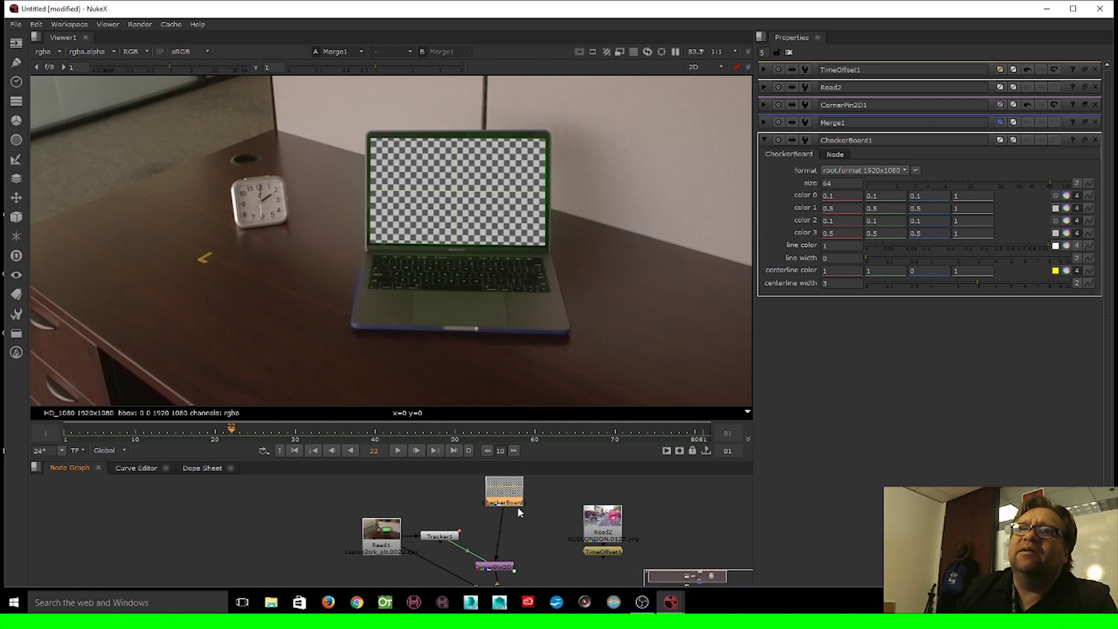
pyautogui.scroll(2, 517, 505)
pyautogui.press('space')
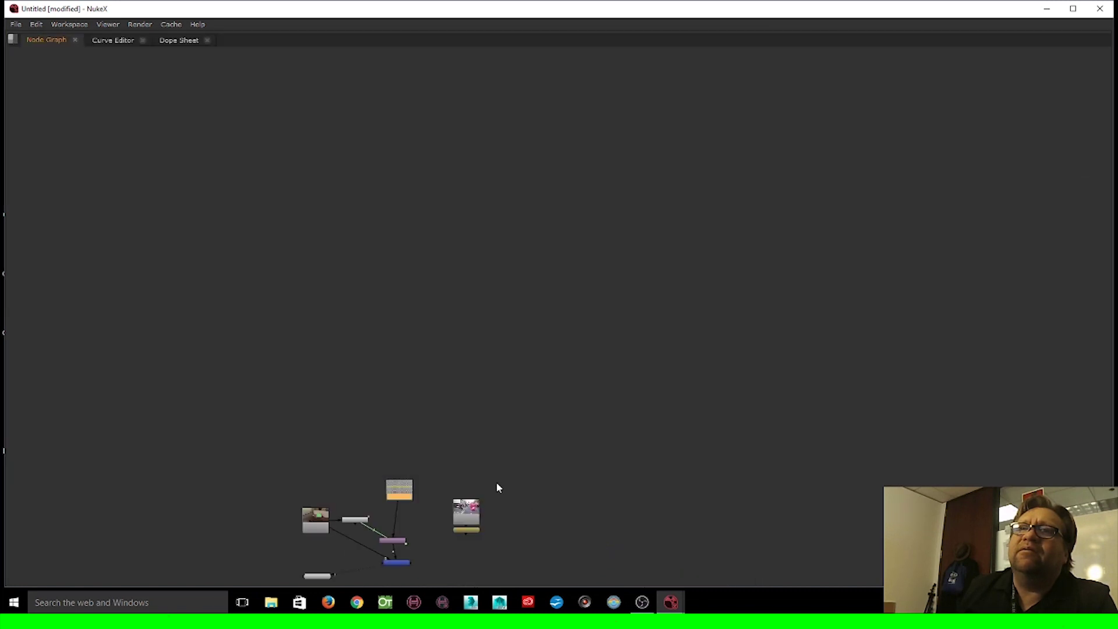
pyautogui.scroll(4, 571, 330)
pyautogui.scroll(1, 541, 348)
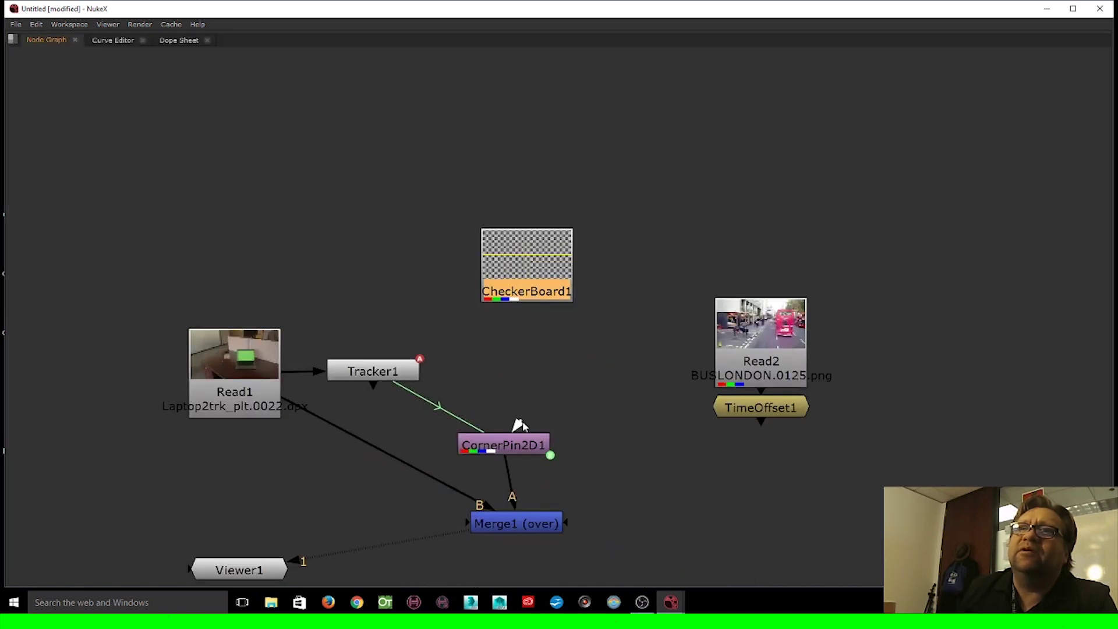
pyautogui.moveTo(590, 379); pyautogui.dragTo(757, 412)
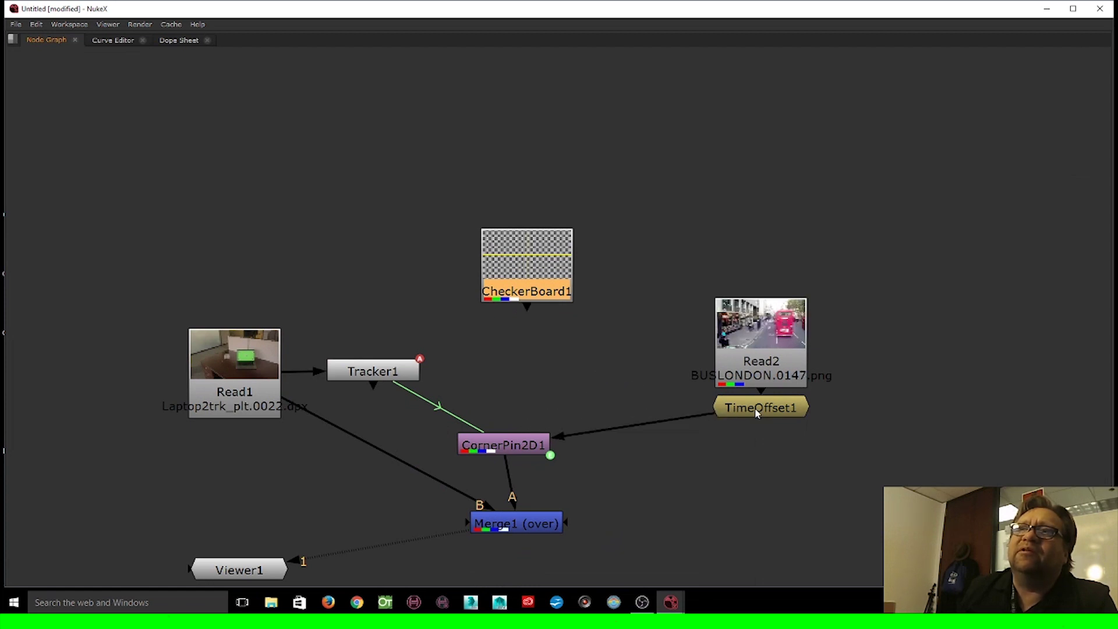
pyautogui.press('space')
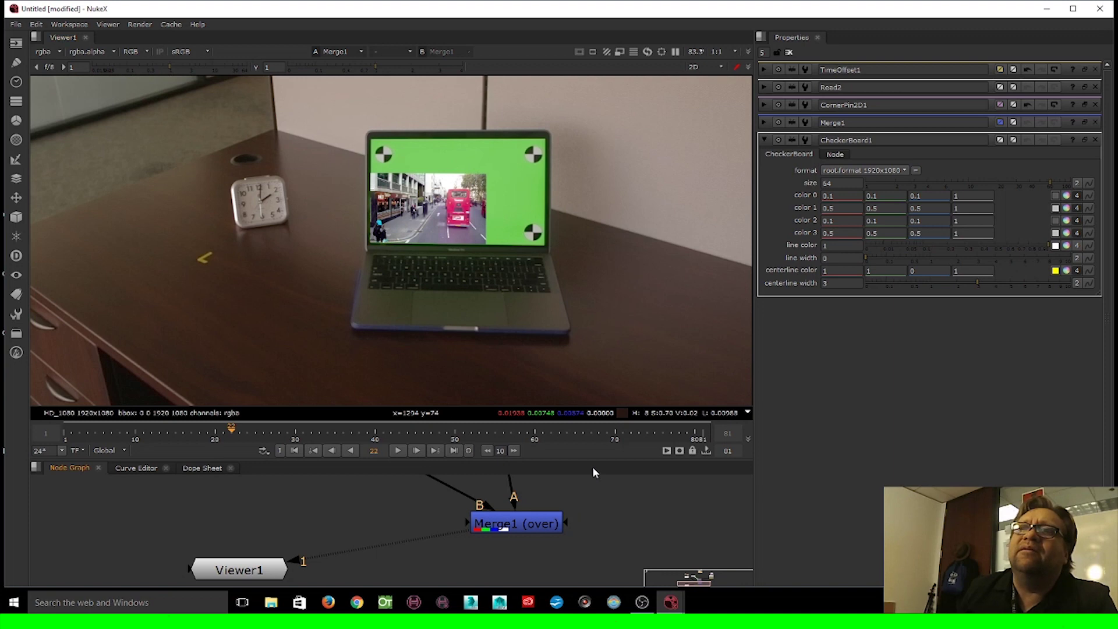
# Enlarge the node graph pane and view CheckerBoard1 and Read2 in turn to compare their image formats.
pyautogui.moveTo(592, 466); pyautogui.dragTo(589, 343)
pyautogui.scroll(-3, 530, 497)
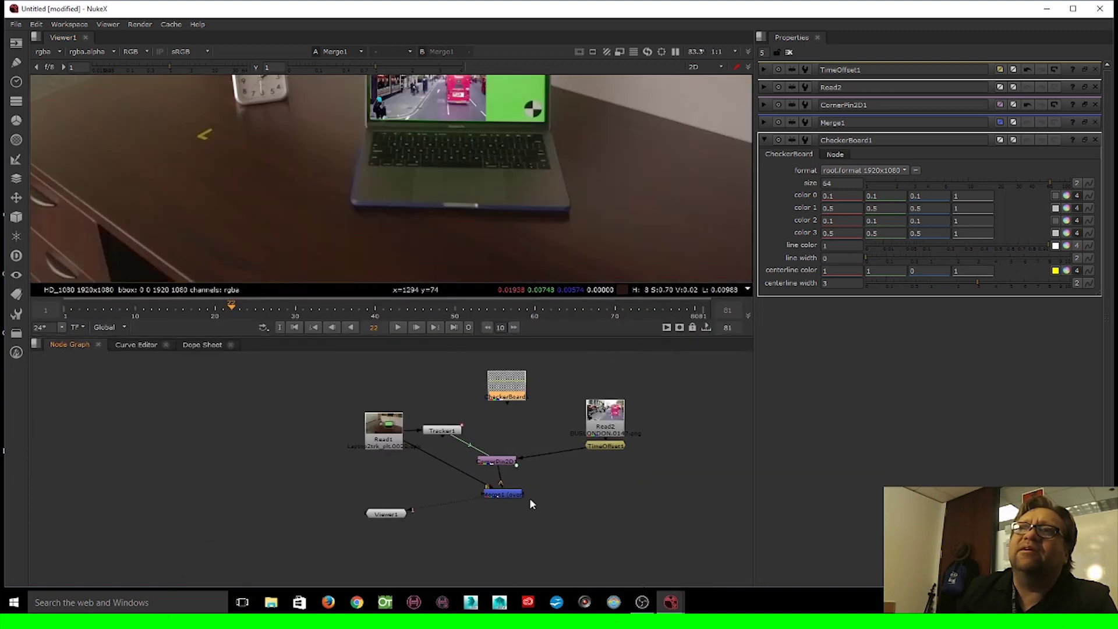
pyautogui.scroll(5, 529, 504)
pyautogui.click(420, 431)
pyautogui.press('1')
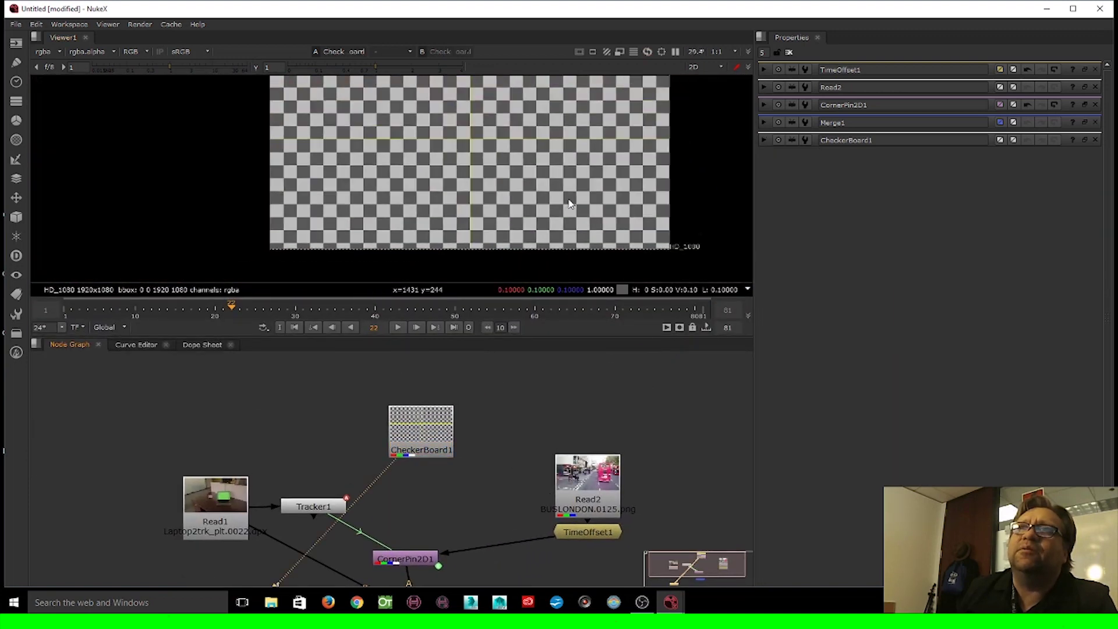
pyautogui.scroll(-2, 582, 212)
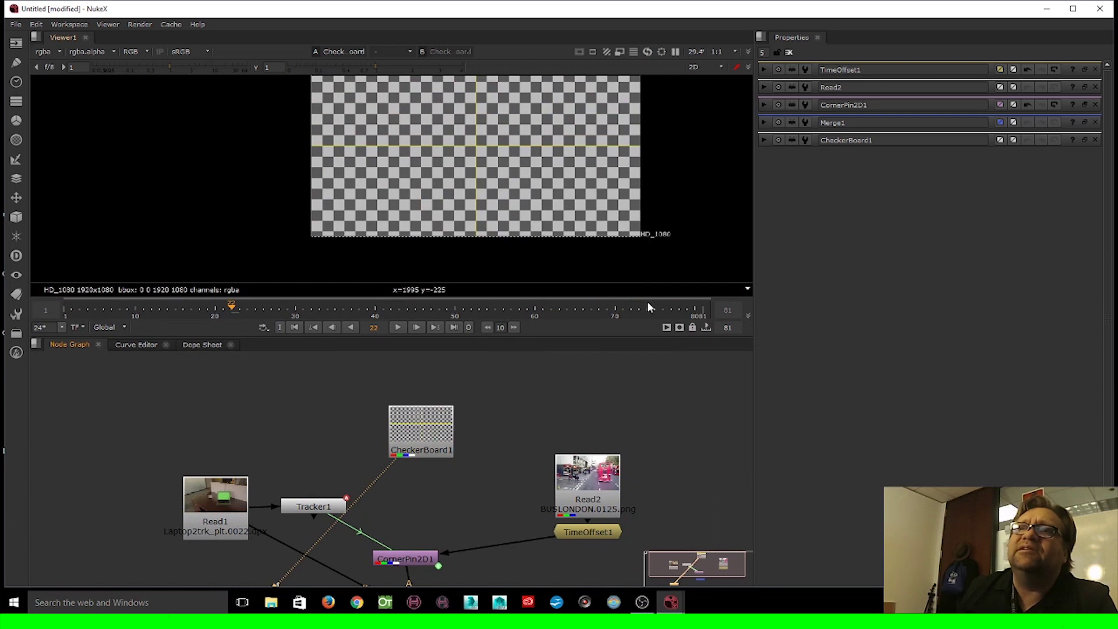
pyautogui.doubleClick(590, 489)
pyautogui.press('1')
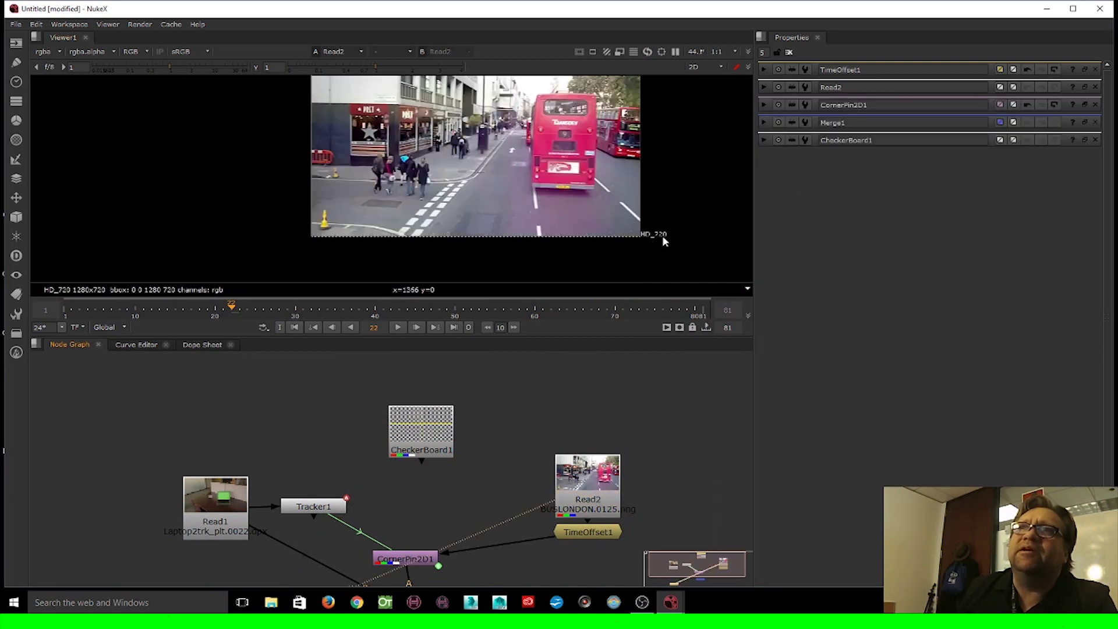
# Space Read2 away from TimeOffset1, and view Merge1 with CornerPin2D1's From corners set to the bus input's frame.
pyautogui.moveTo(589, 479); pyautogui.dragTo(593, 453)
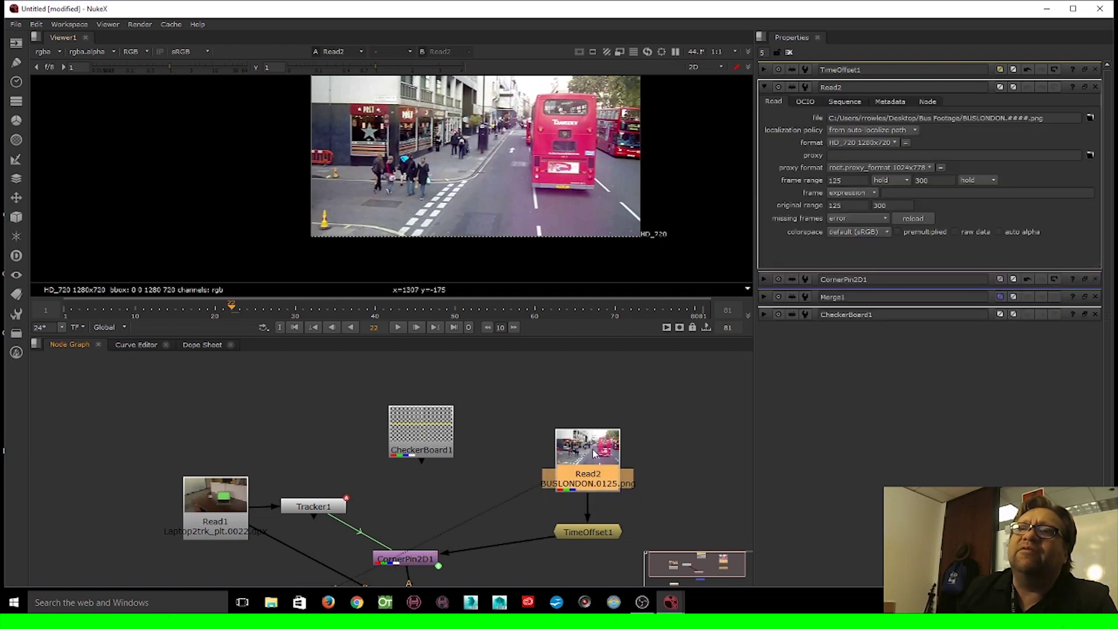
pyautogui.moveTo(506, 514); pyautogui.dragTo(529, 470)
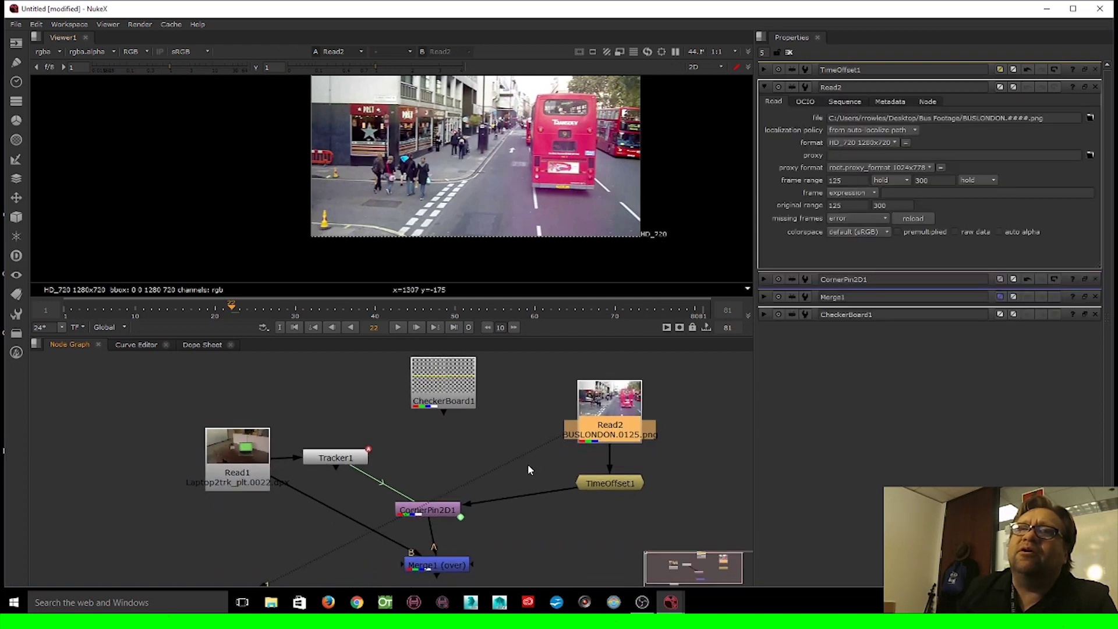
pyautogui.click(426, 511)
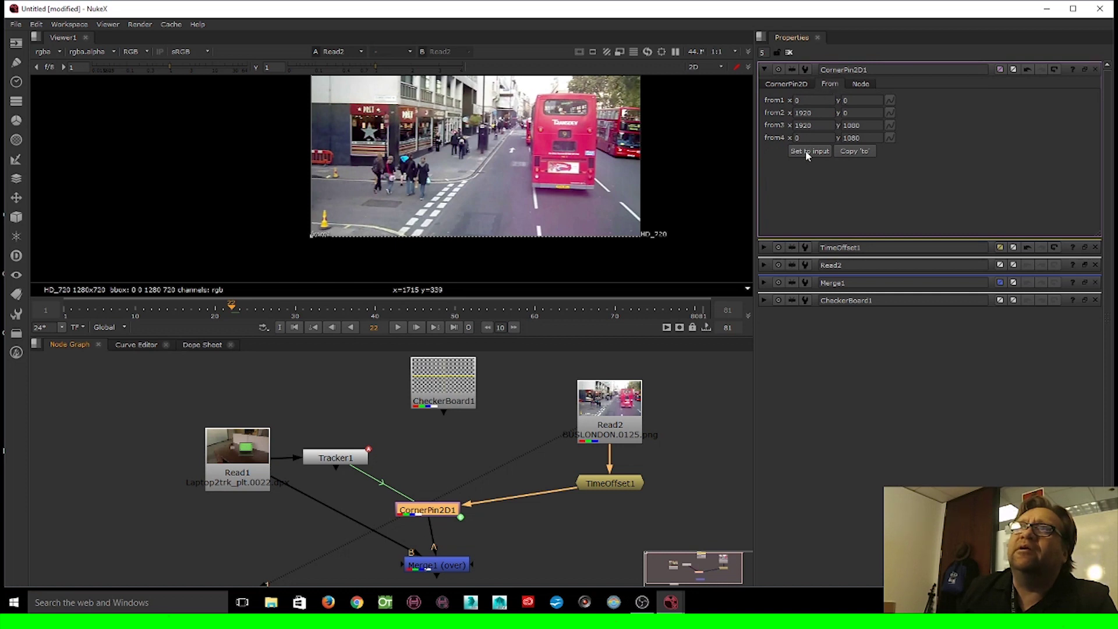
pyautogui.click(443, 564)
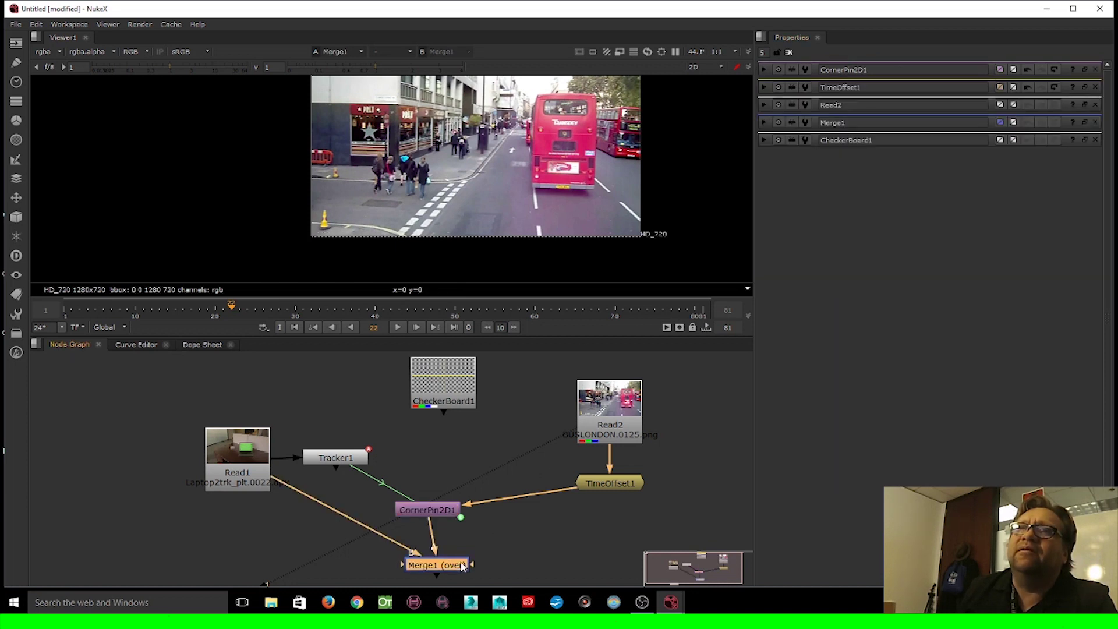
pyautogui.press('1')
pyautogui.scroll(3, 527, 175)
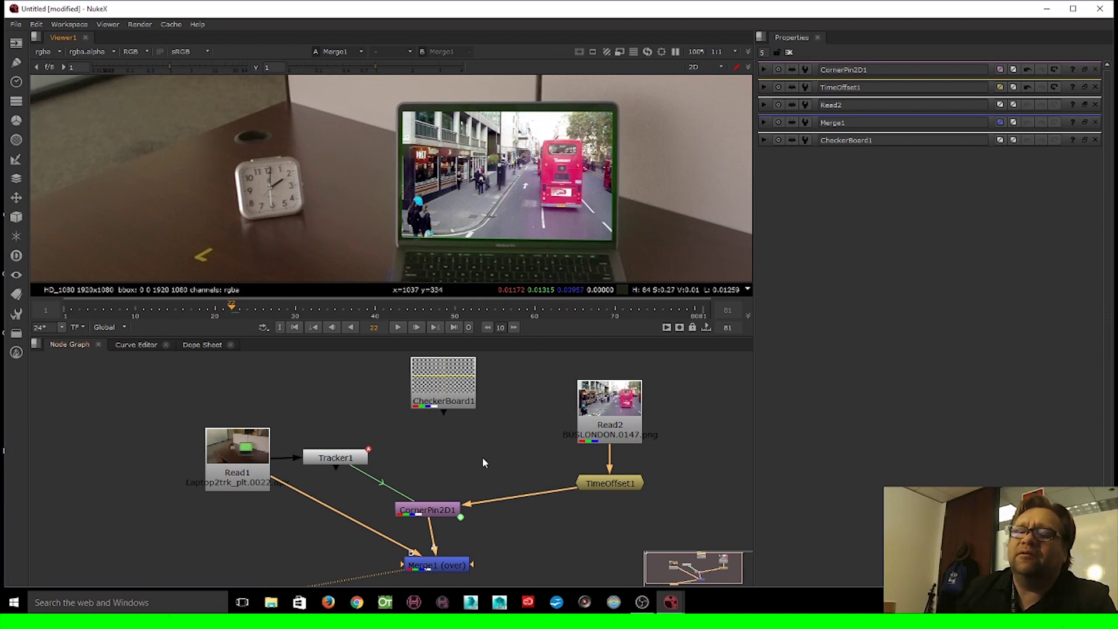
# Undo the From corner change, then set CornerPin2D1's From corners to the 1280 x 720 input again.
pyautogui.hotkey('ctrl', 'z')
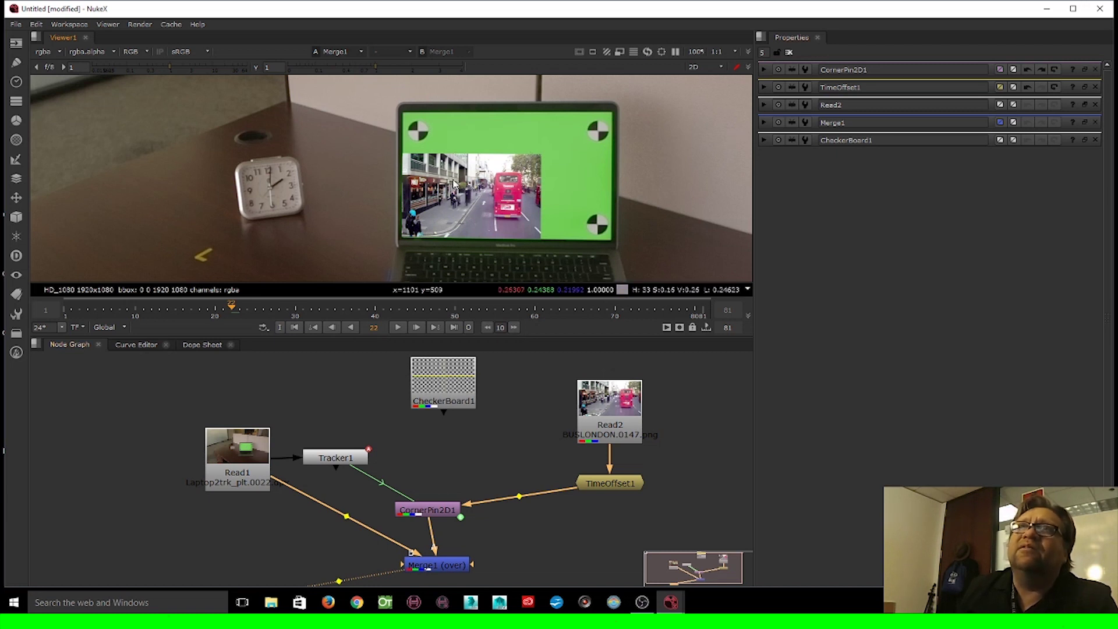
pyautogui.click(763, 69)
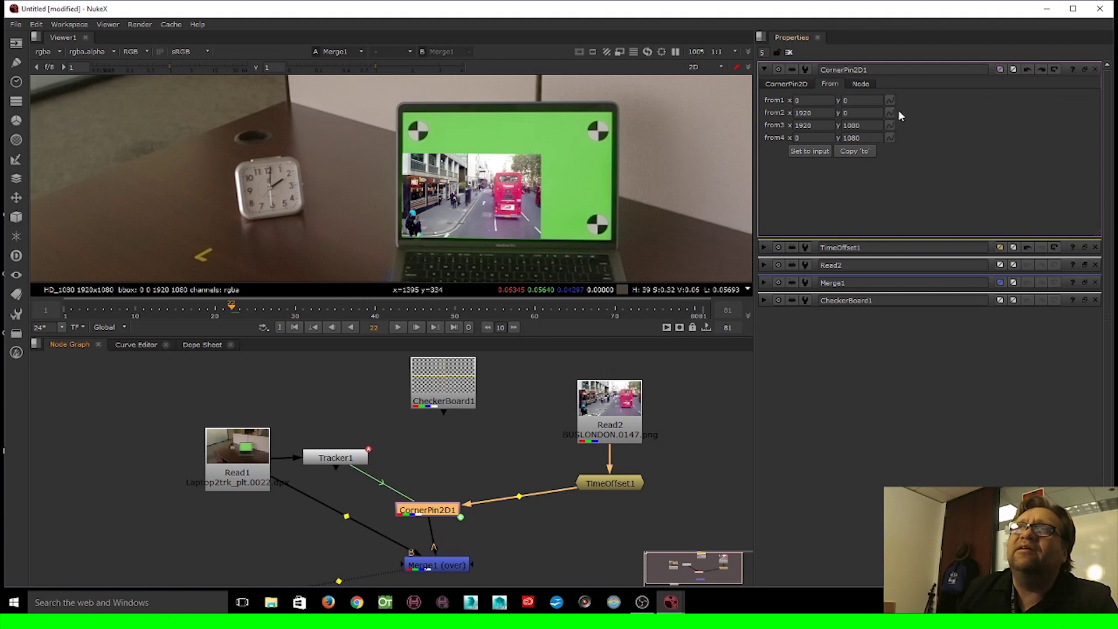
pyautogui.click(811, 152)
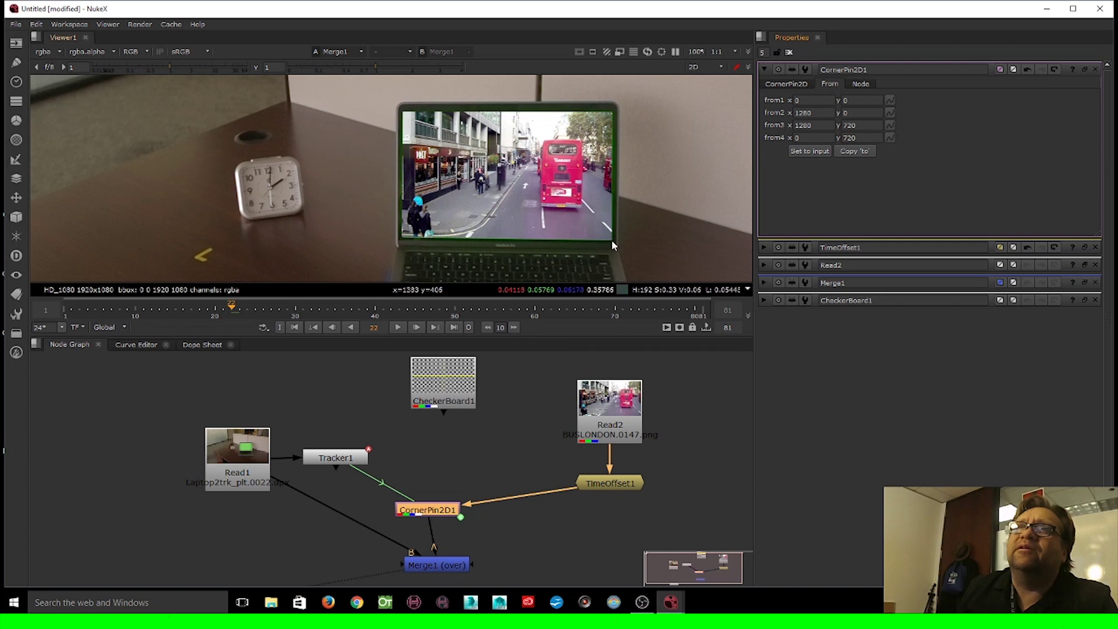
# Play back the composite, full-size and in the normal layout, to check that the bus footage sticks to the laptop screen.
pyautogui.click(399, 327)
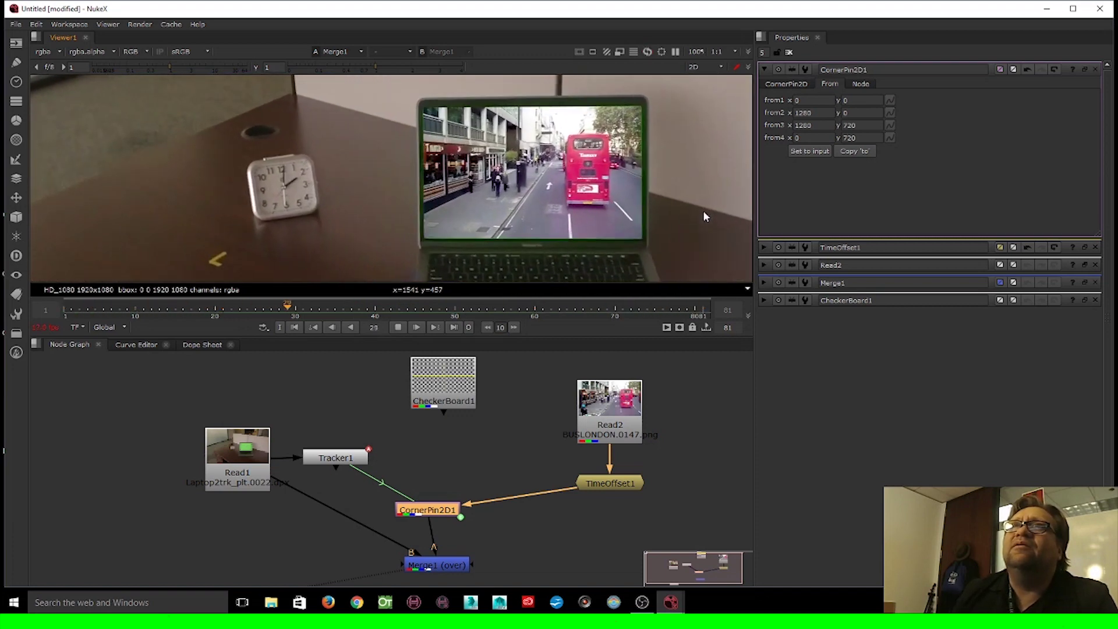
pyautogui.press('space')
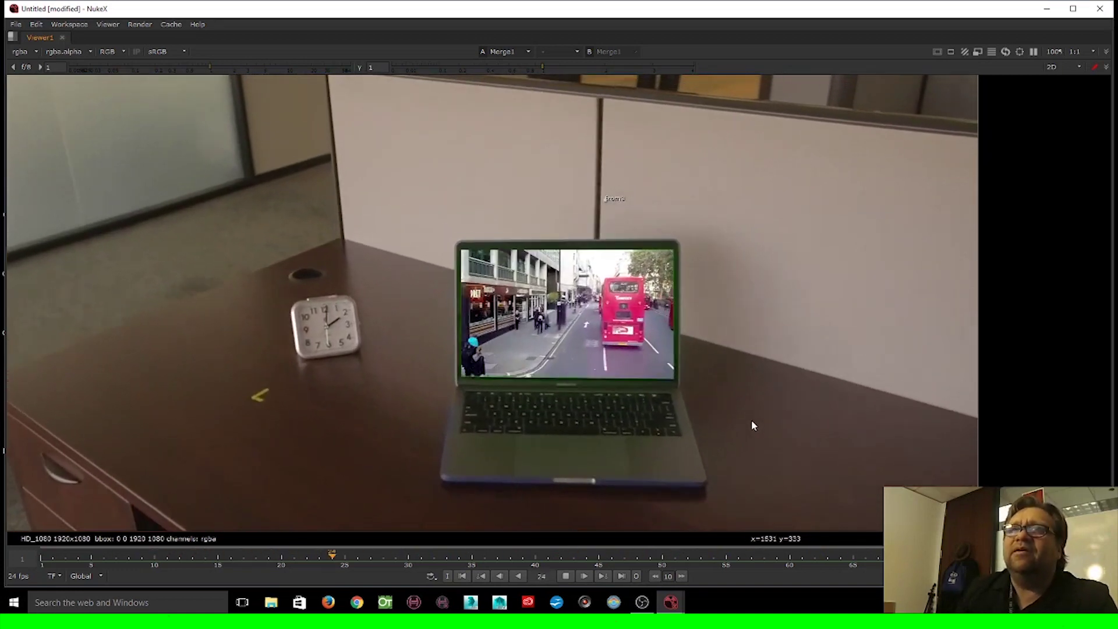
pyautogui.press('space')
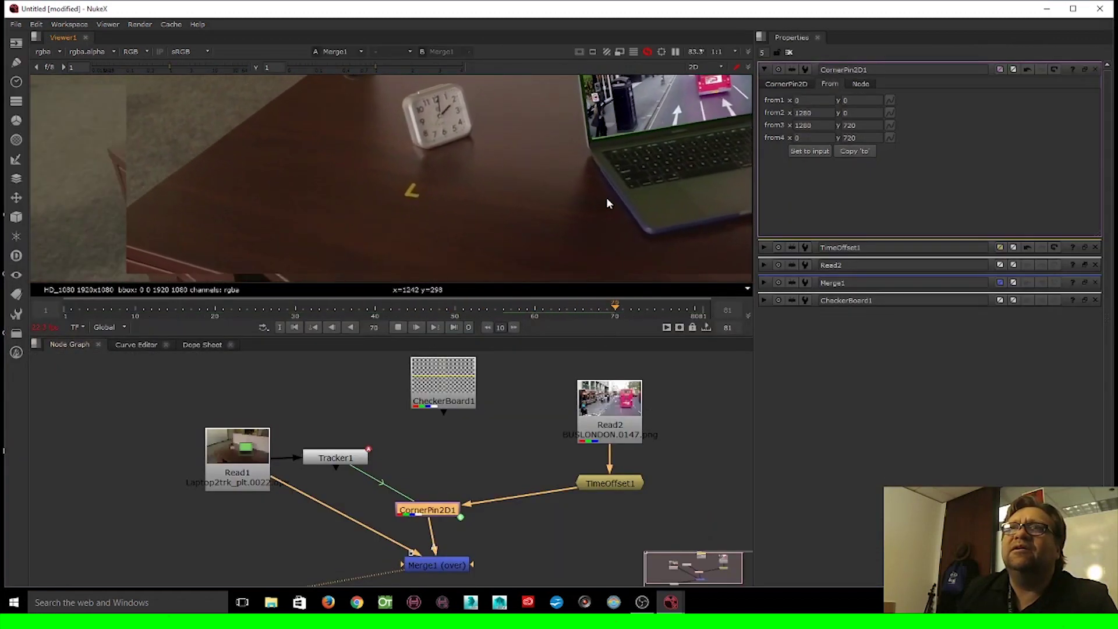
pyautogui.press('-')
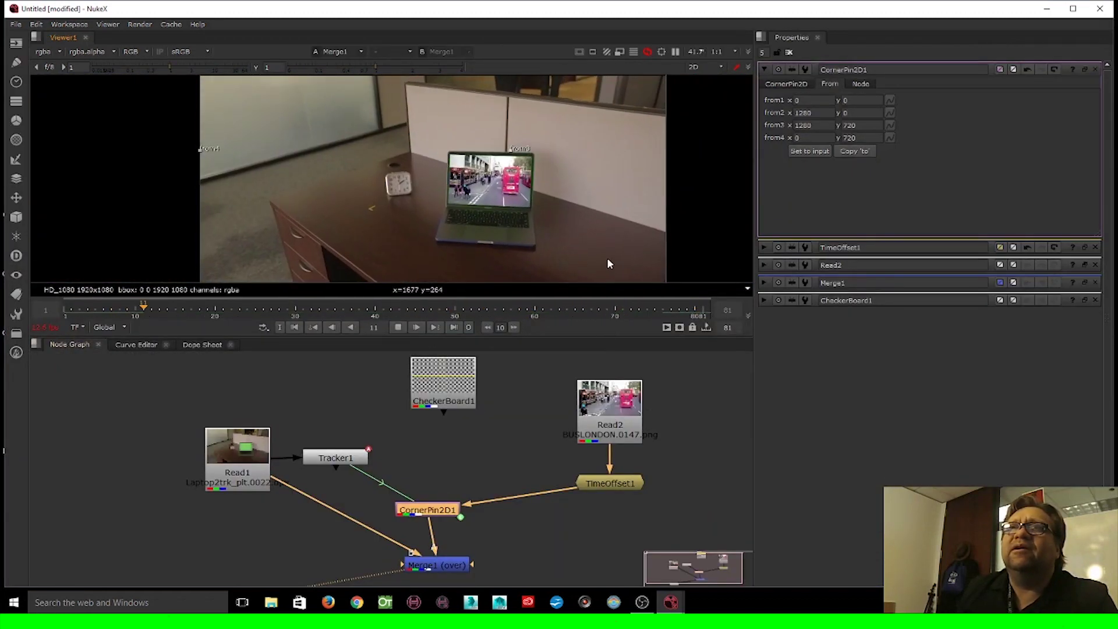